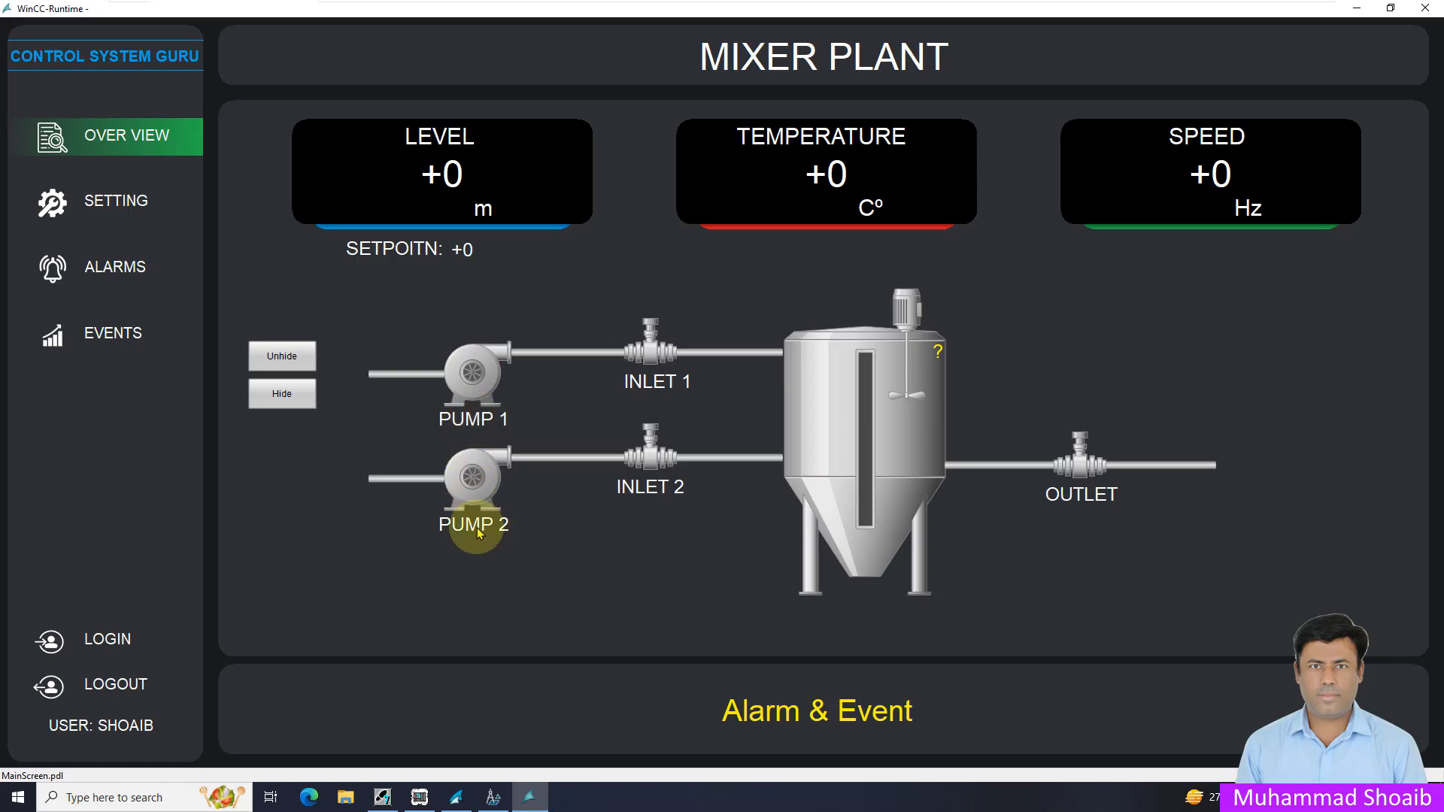
Test hiding and unhiding the pump labels in the running mixer plant screen, and toggle the tank's information text
click(291, 399)
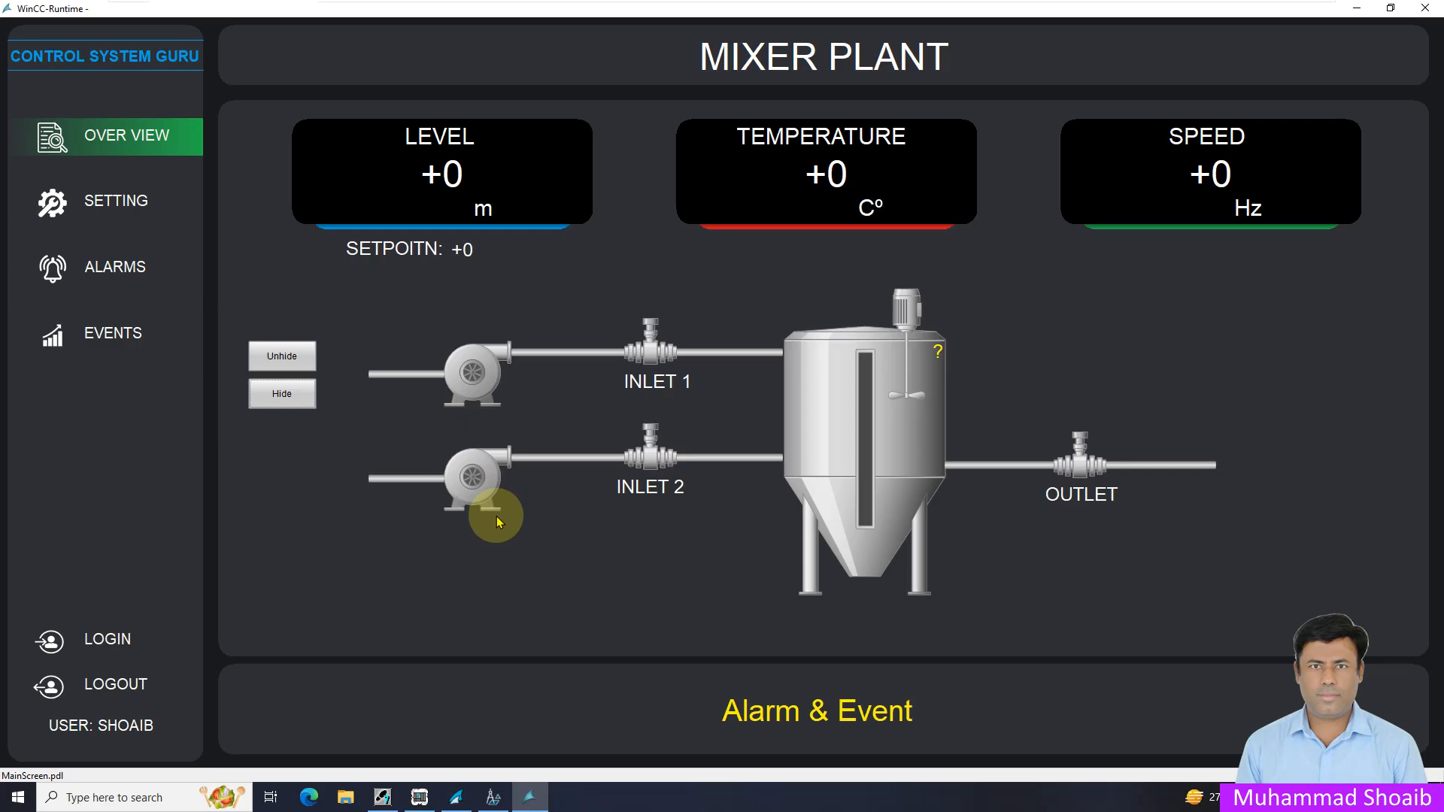
click(303, 362)
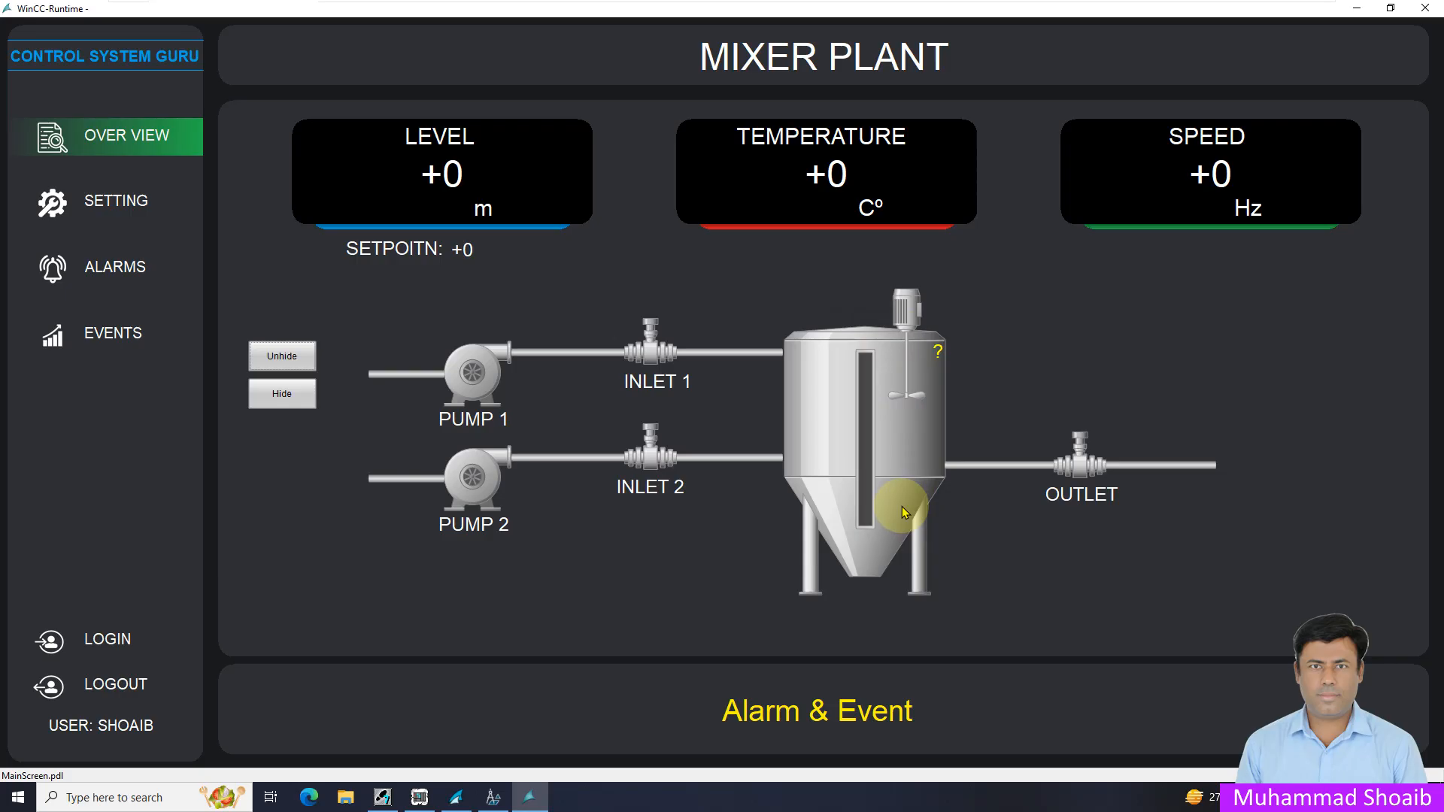
click(941, 354)
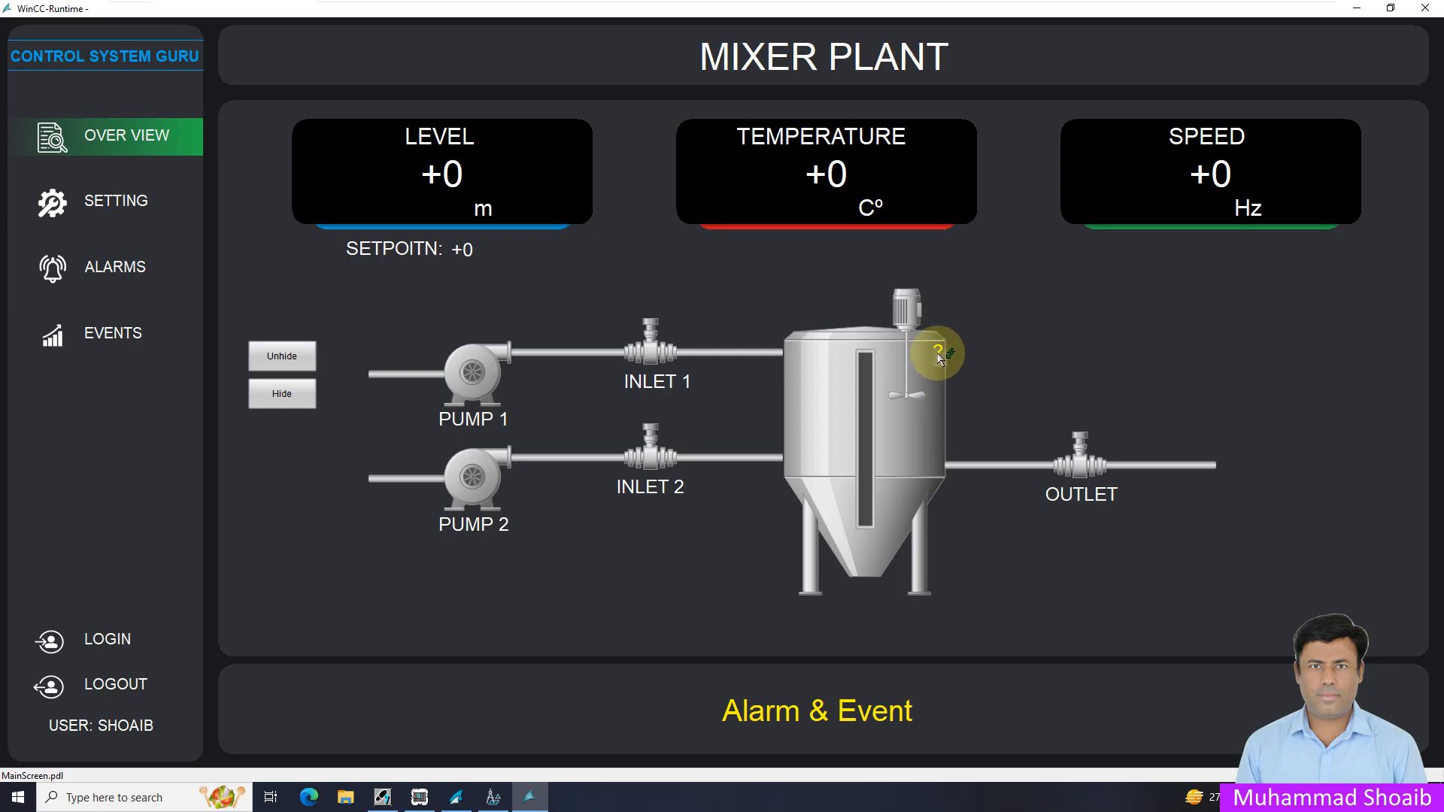
click(940, 356)
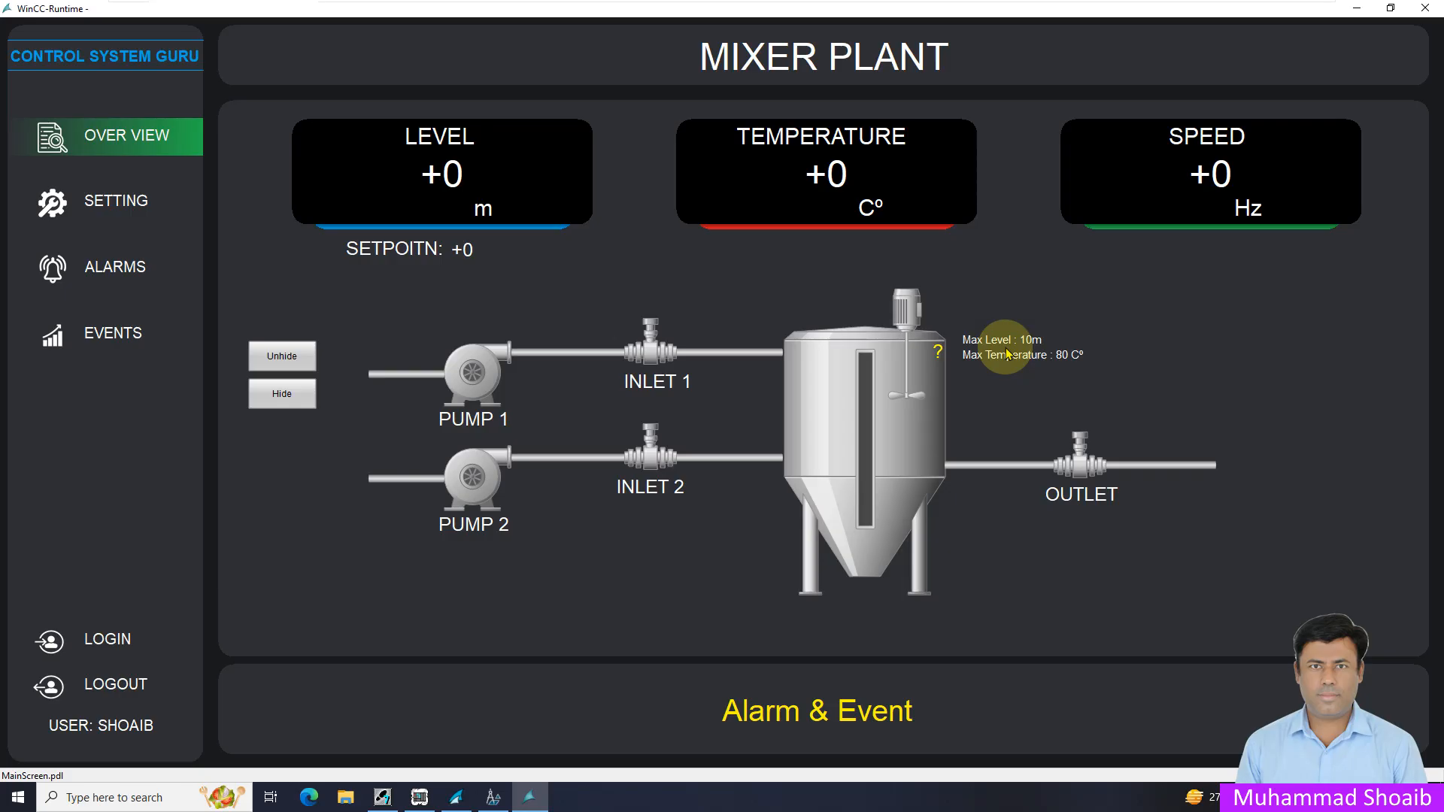
click(939, 351)
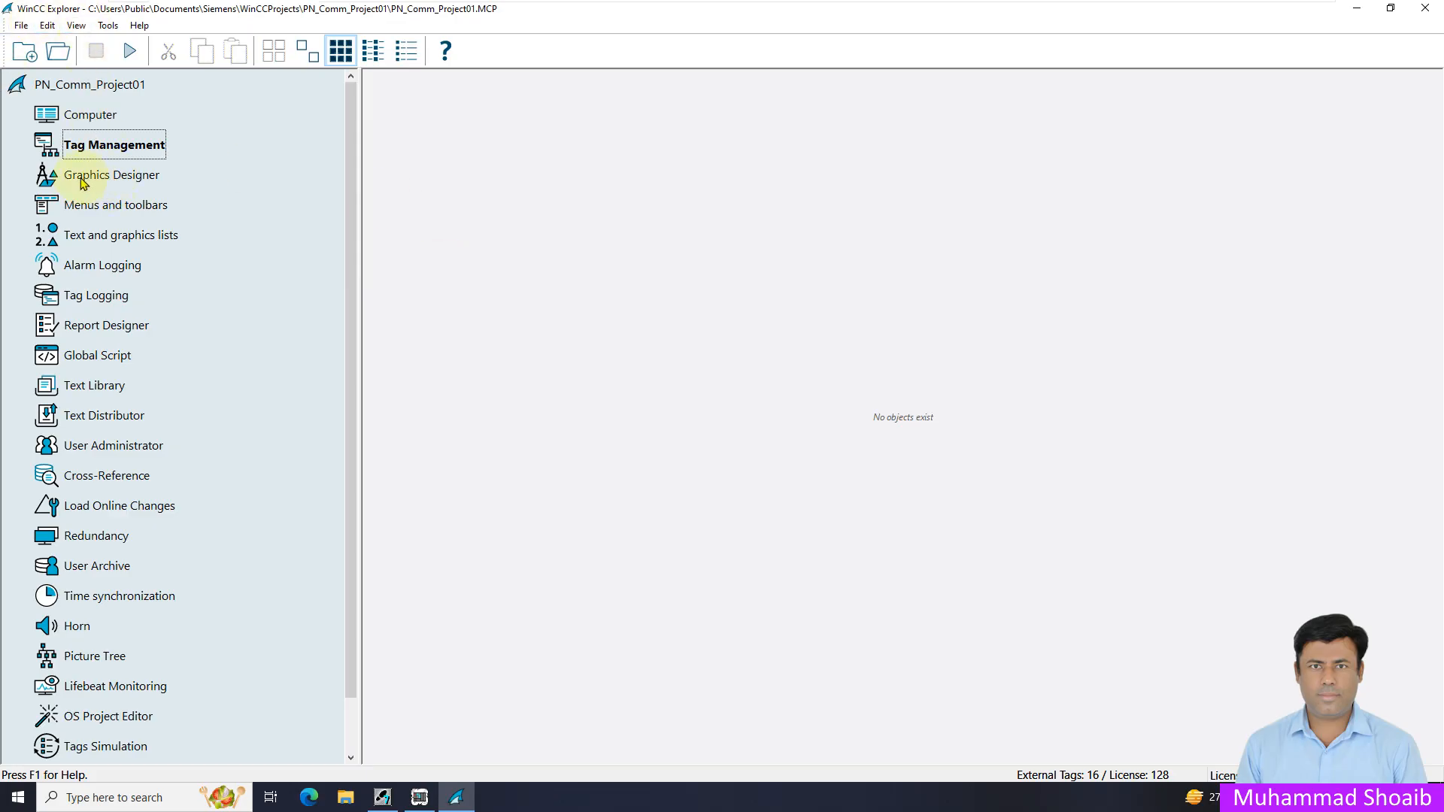
Open the MainScreen.pdl picture from the project's Graphics Designer for editing
click(96, 181)
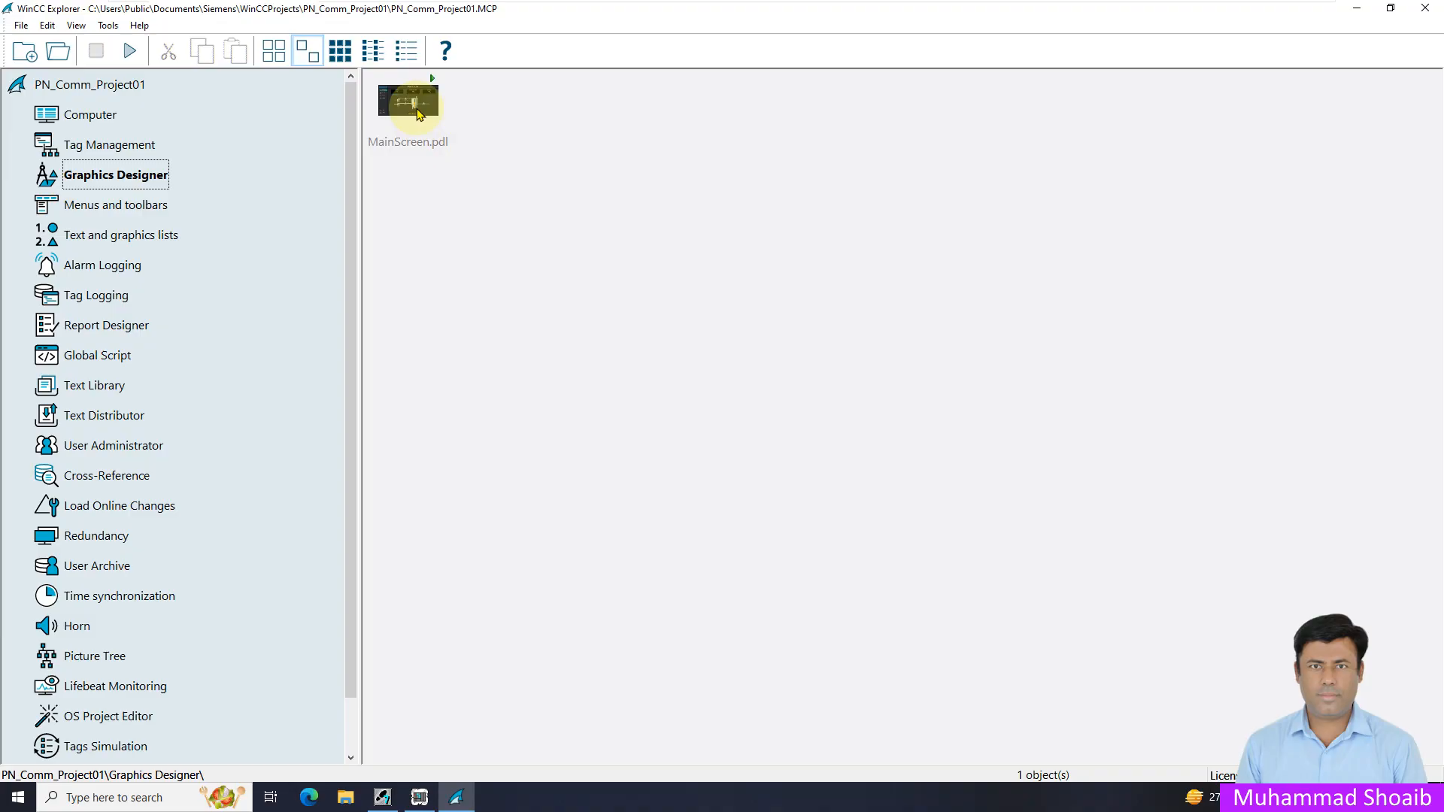
right_click(419, 113)
click(443, 119)
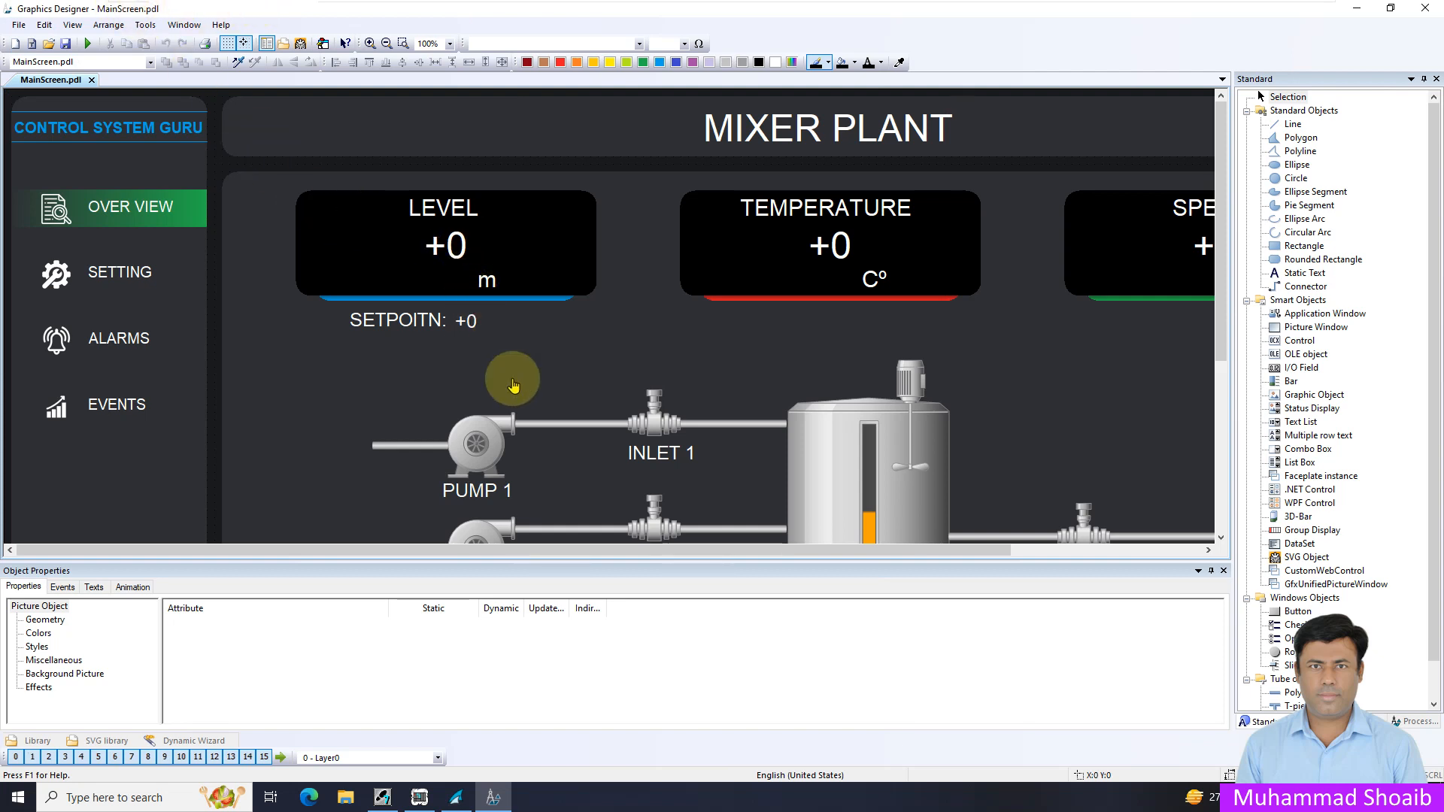
Place a small button in the empty area beside PUMP 1 and give it the text "Unhide"
click(1292, 612)
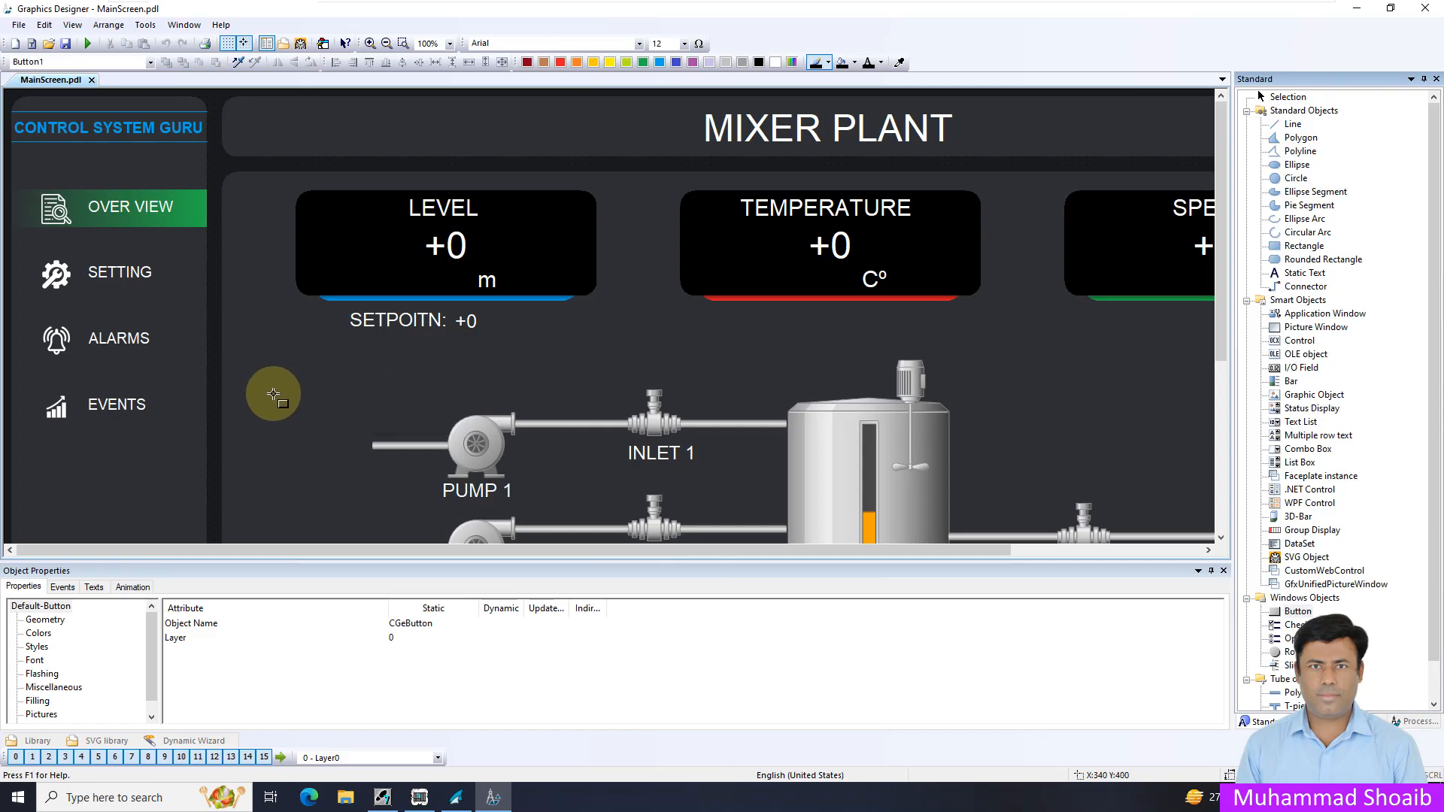
drag(258, 389, 322, 420)
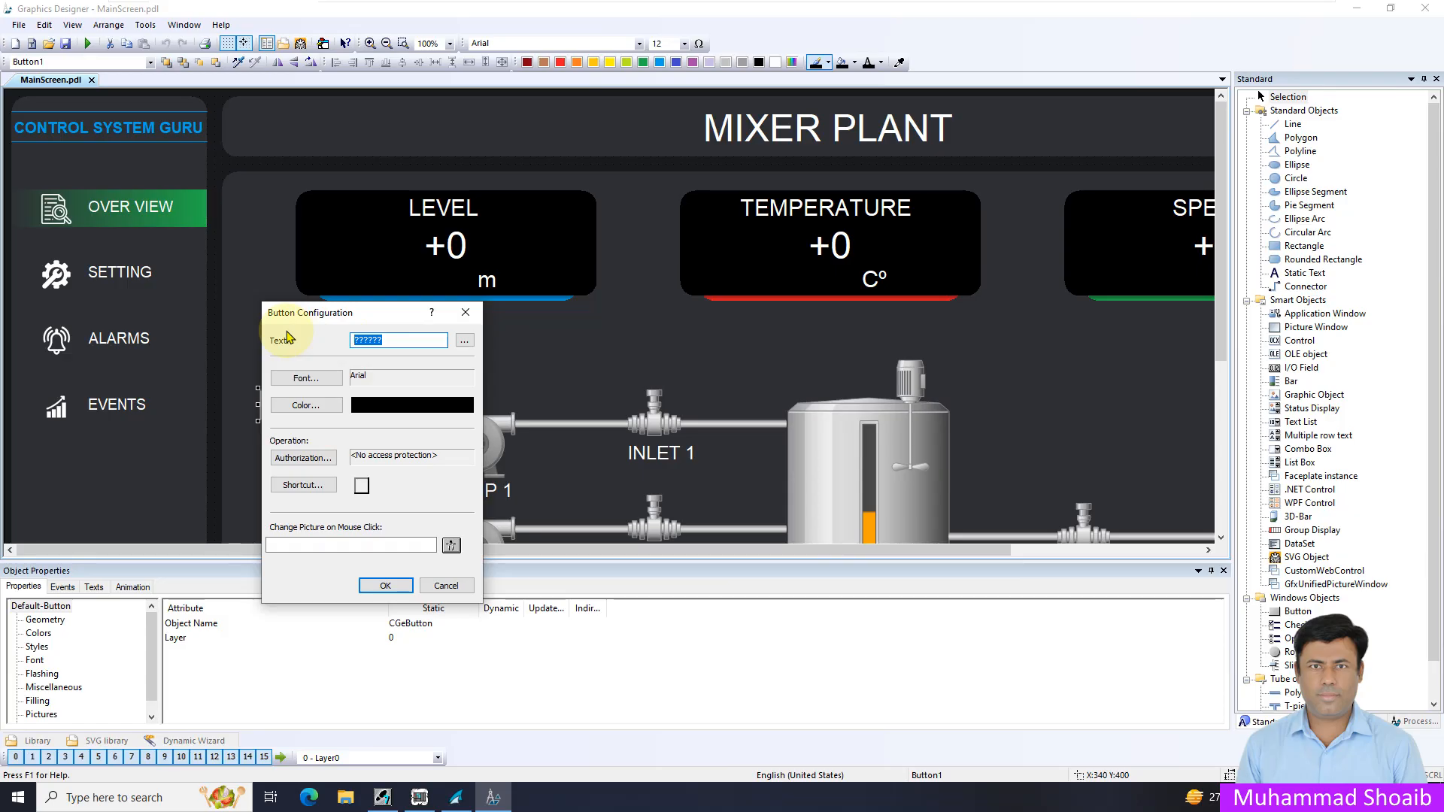
text(Unhide)
click(385, 585)
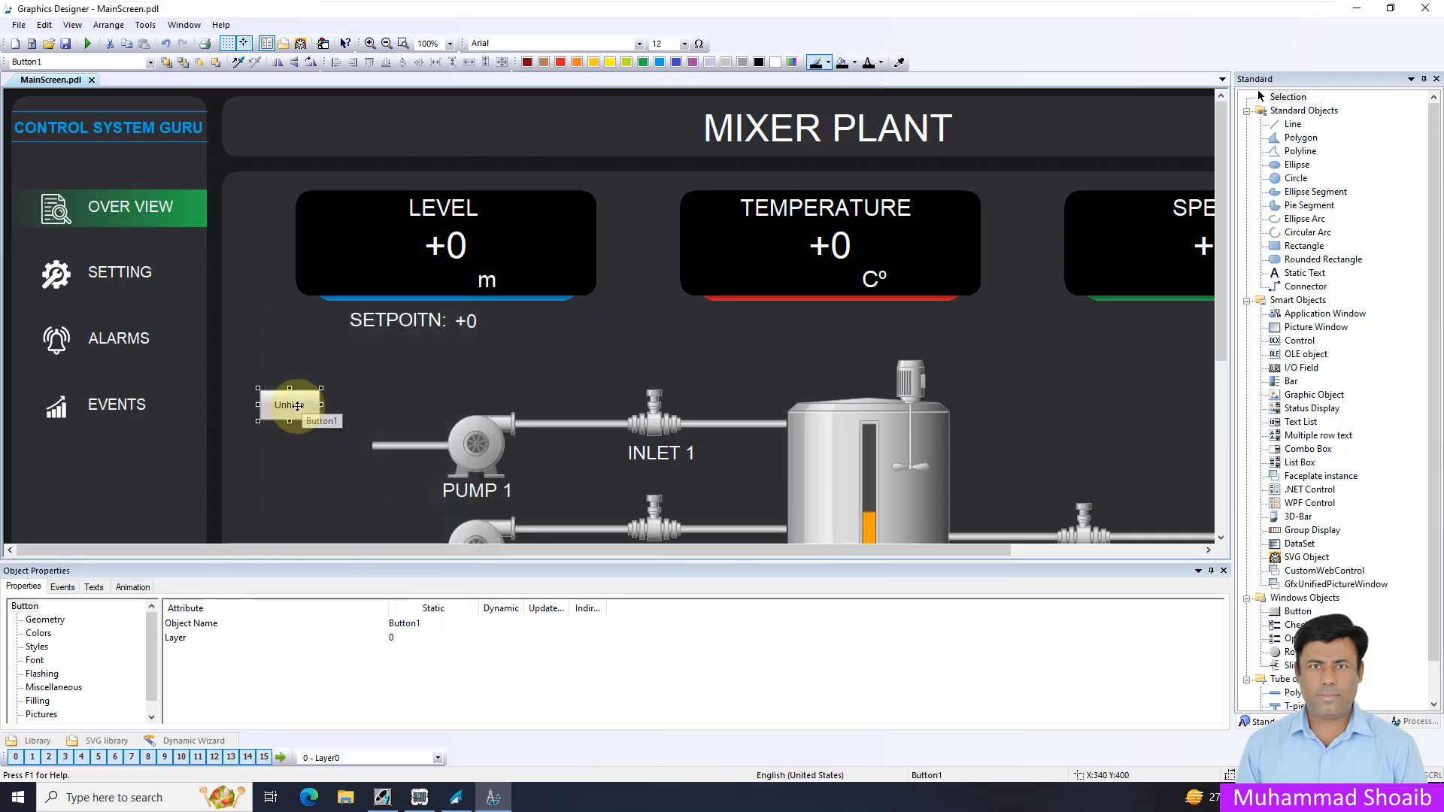
Duplicate the Unhide button and place the copy directly below the original, aligned with it
right_click(289, 405)
click(305, 436)
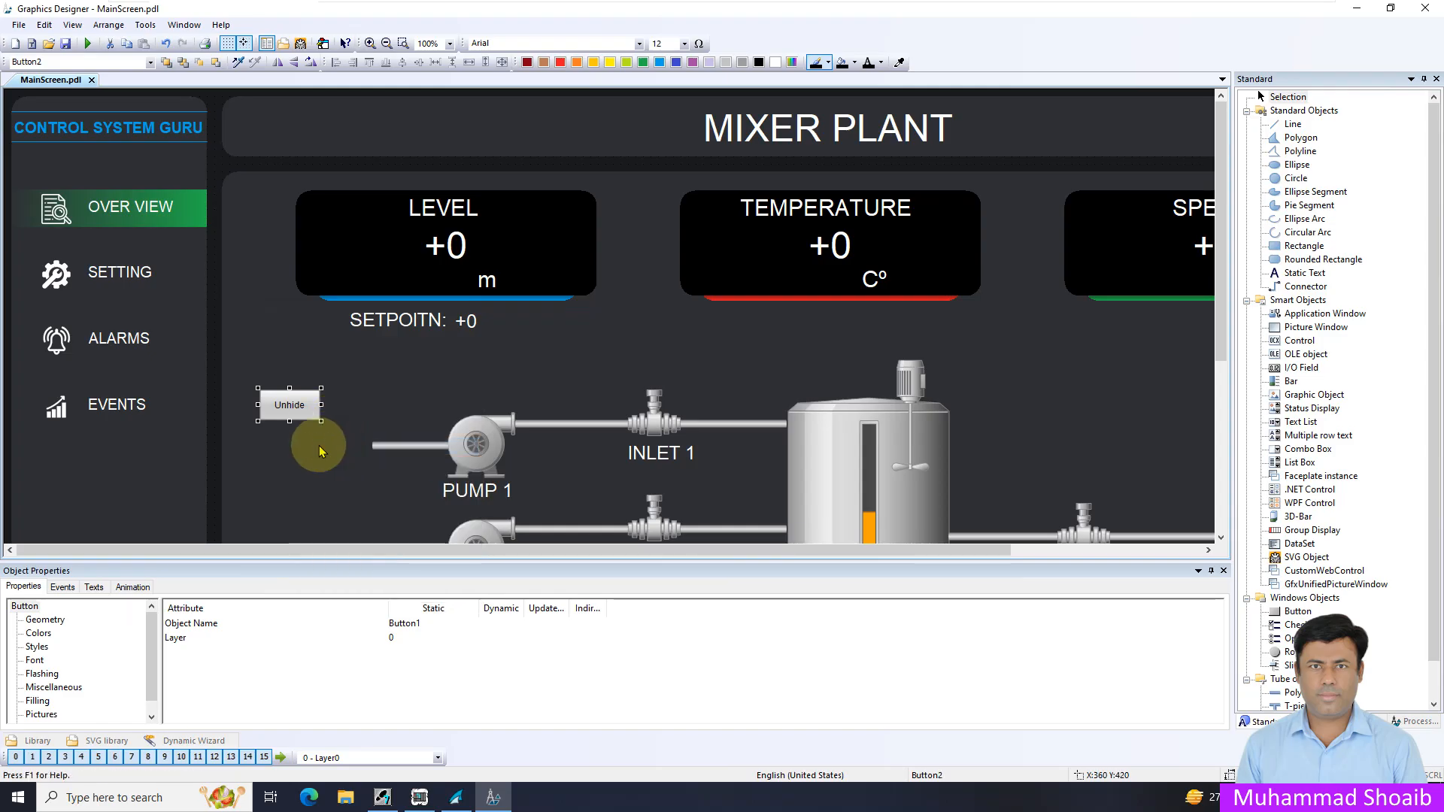
drag(307, 422, 293, 443)
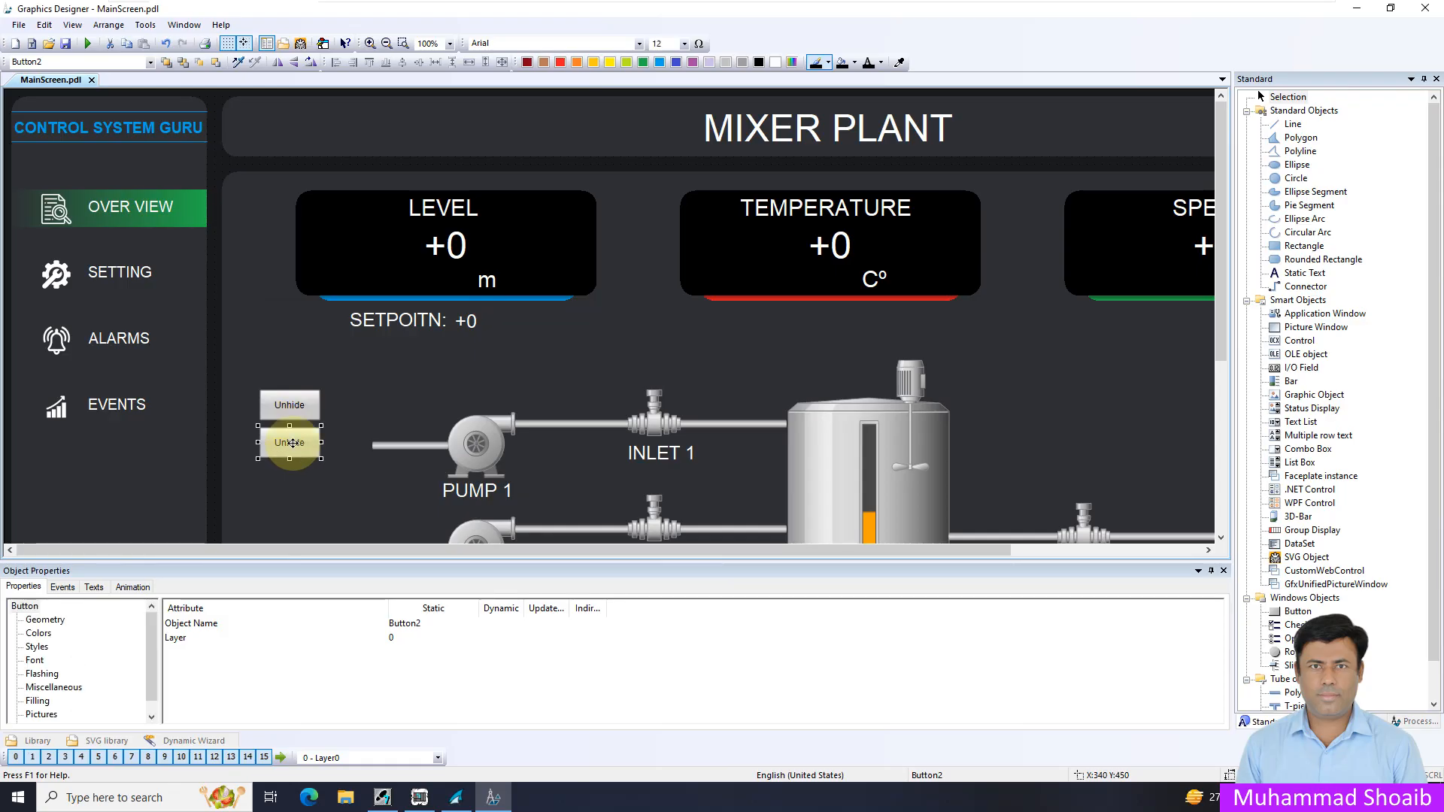
Change the text of the lower, duplicated button to "Hide"
click(93, 587)
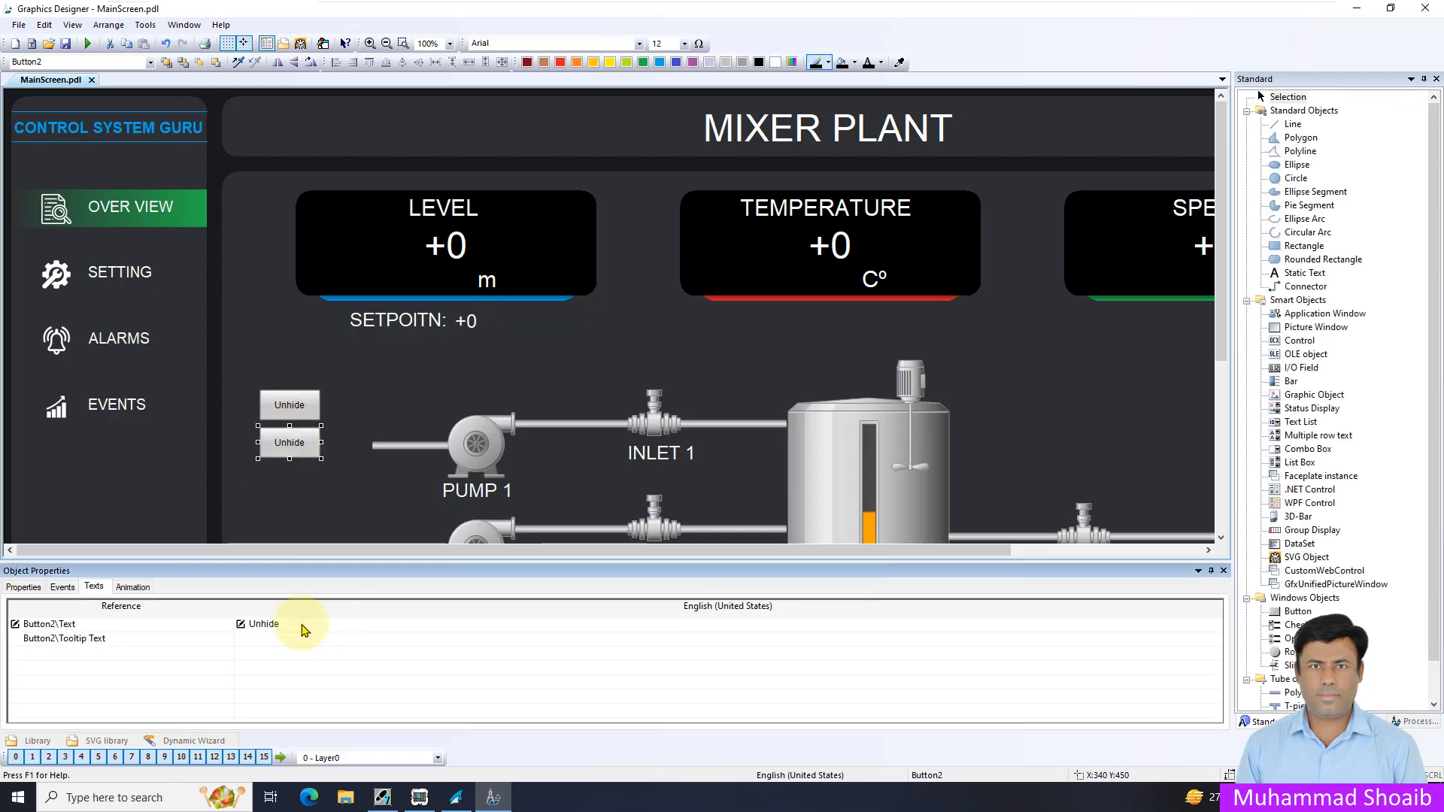
double_click(299, 625)
click(287, 624)
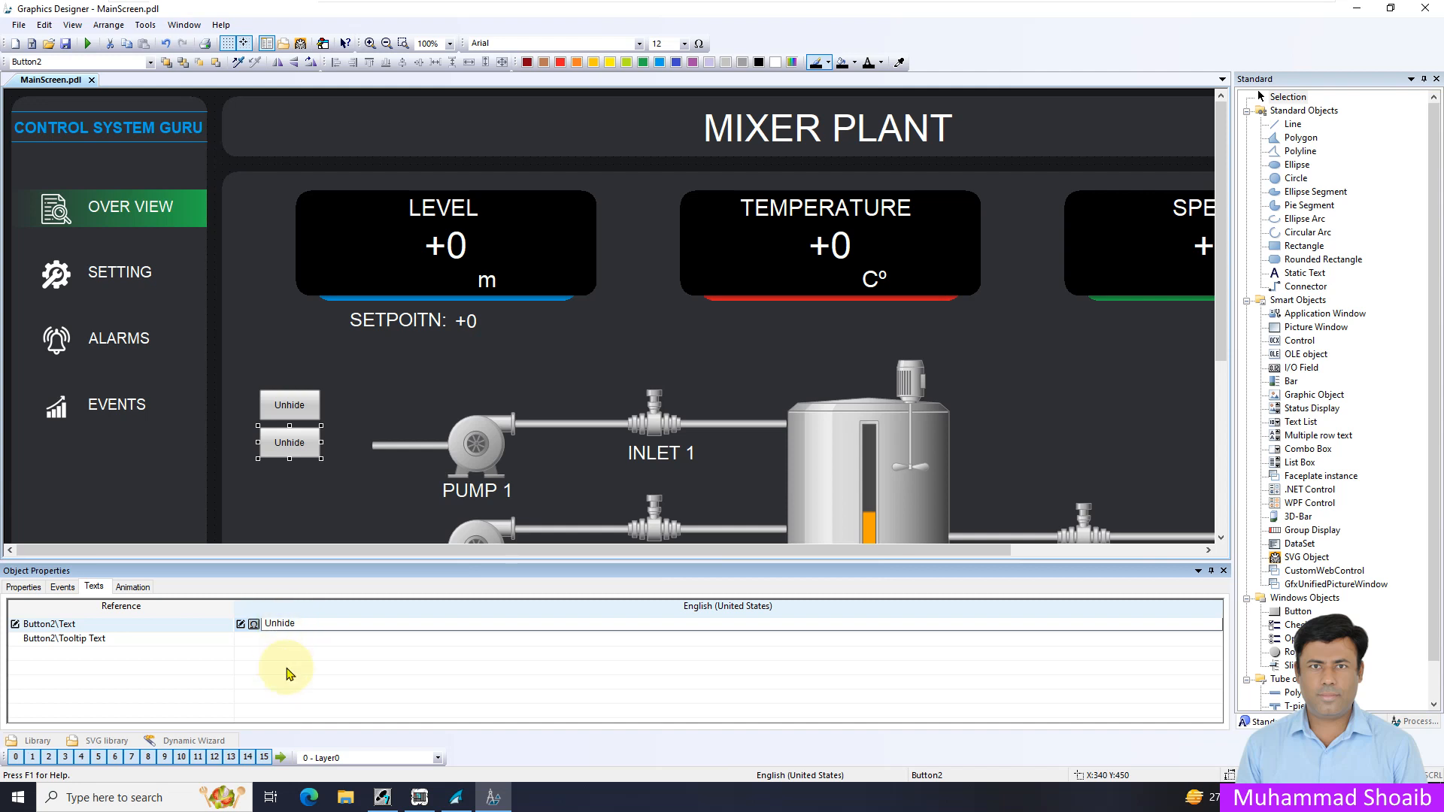
key(BackSpace)
key(BackSpace)
key(BackSpace)
key(BackSpace)
text(Hi)
key(Return)
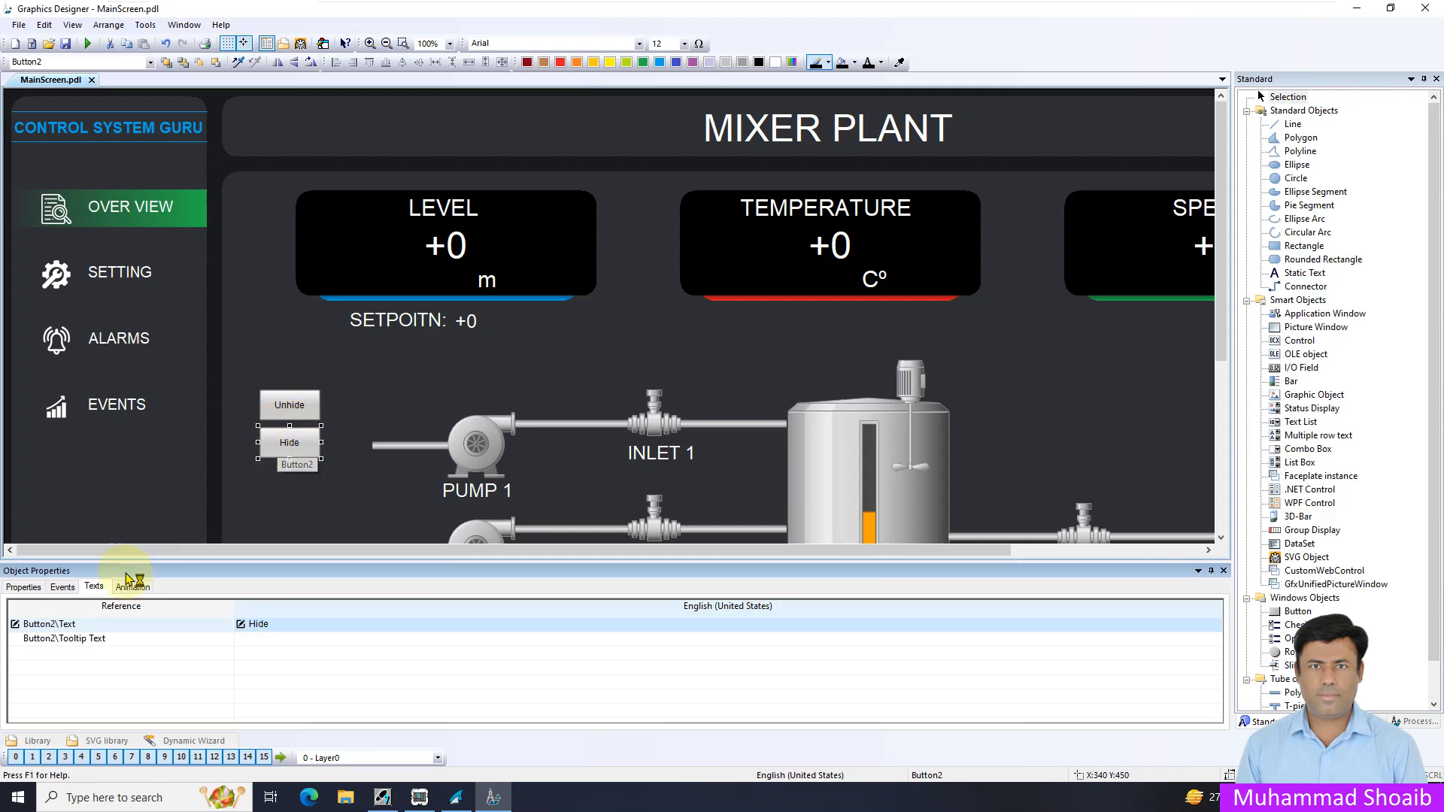
Open a VBS action for the Hide button's Press Left mouse event
click(24, 586)
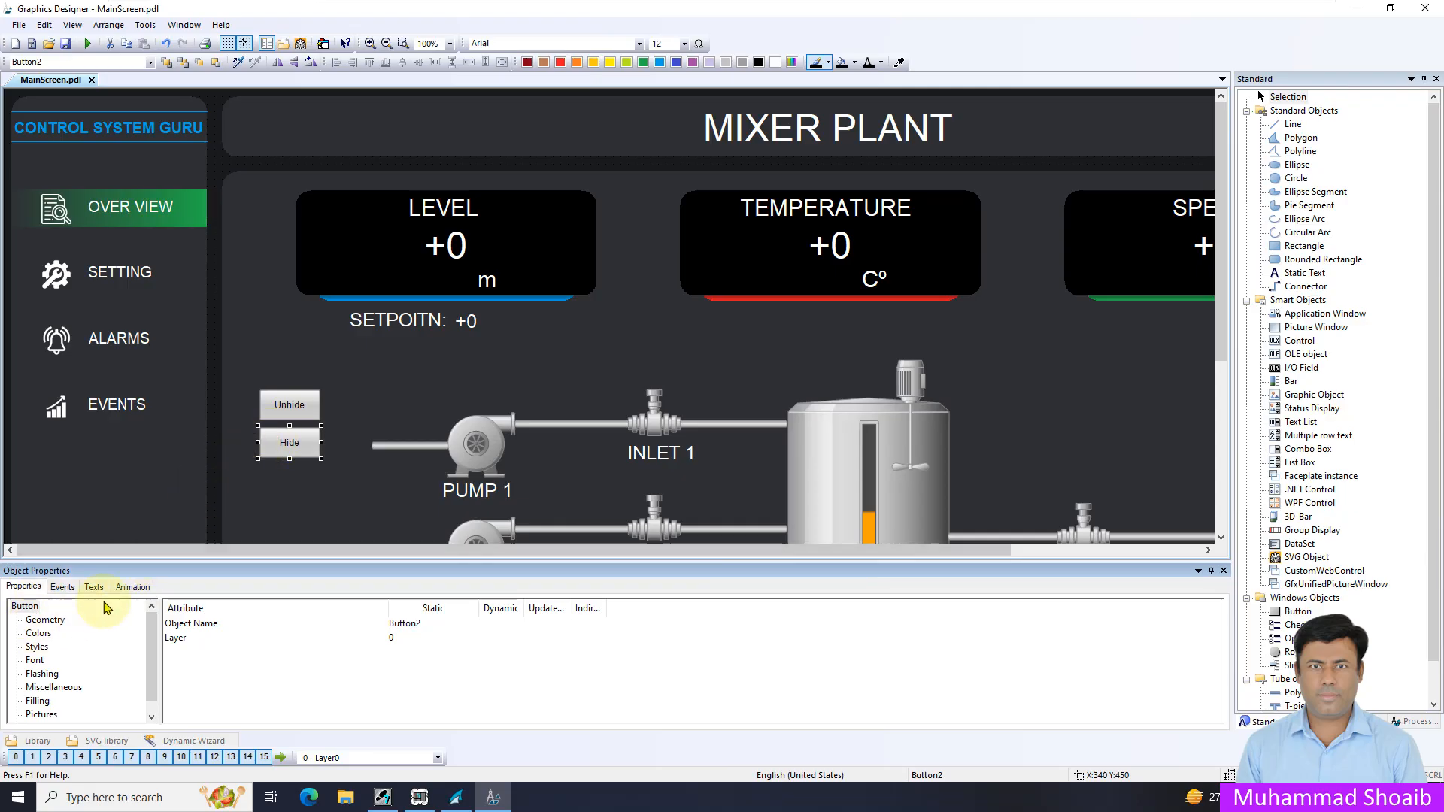
click(63, 587)
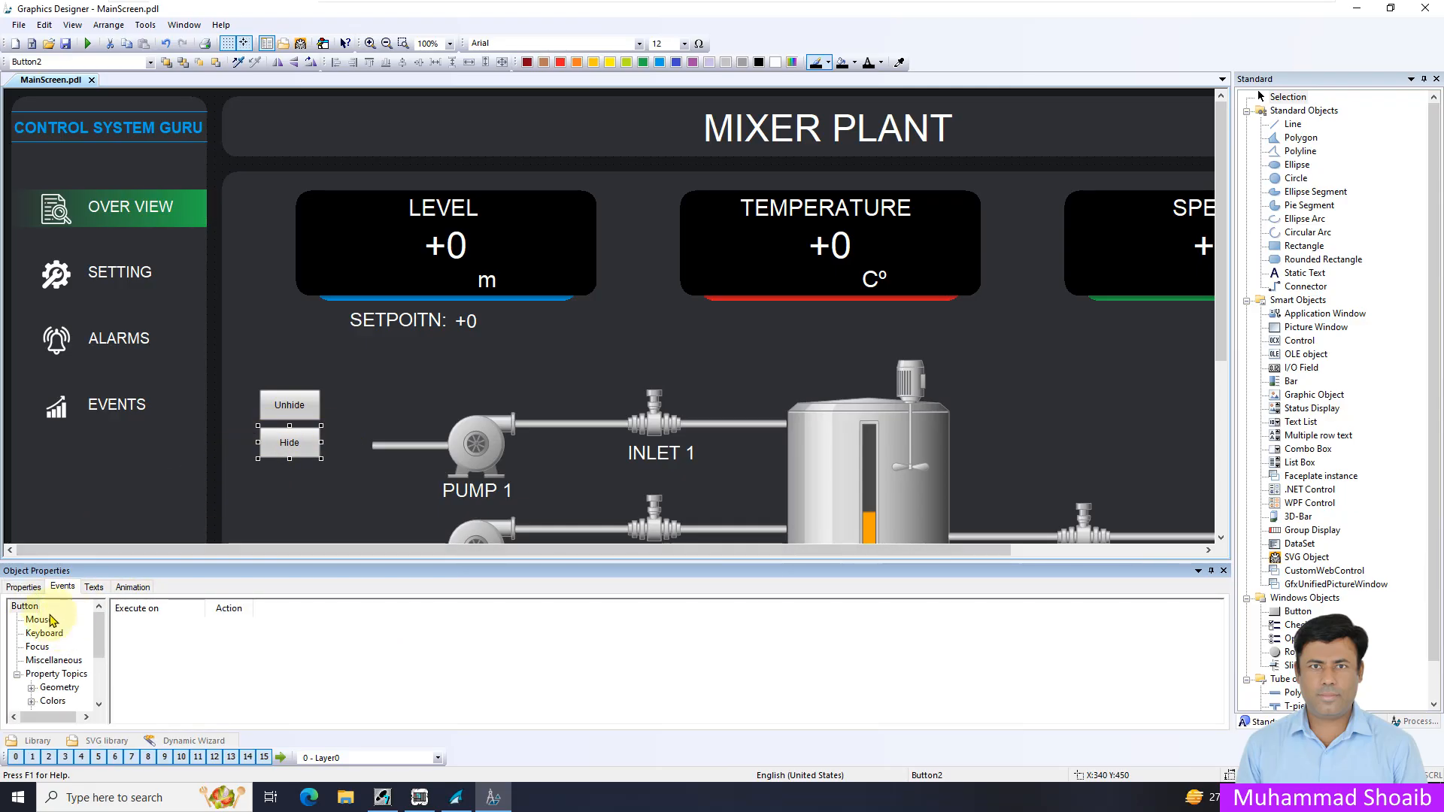
click(39, 620)
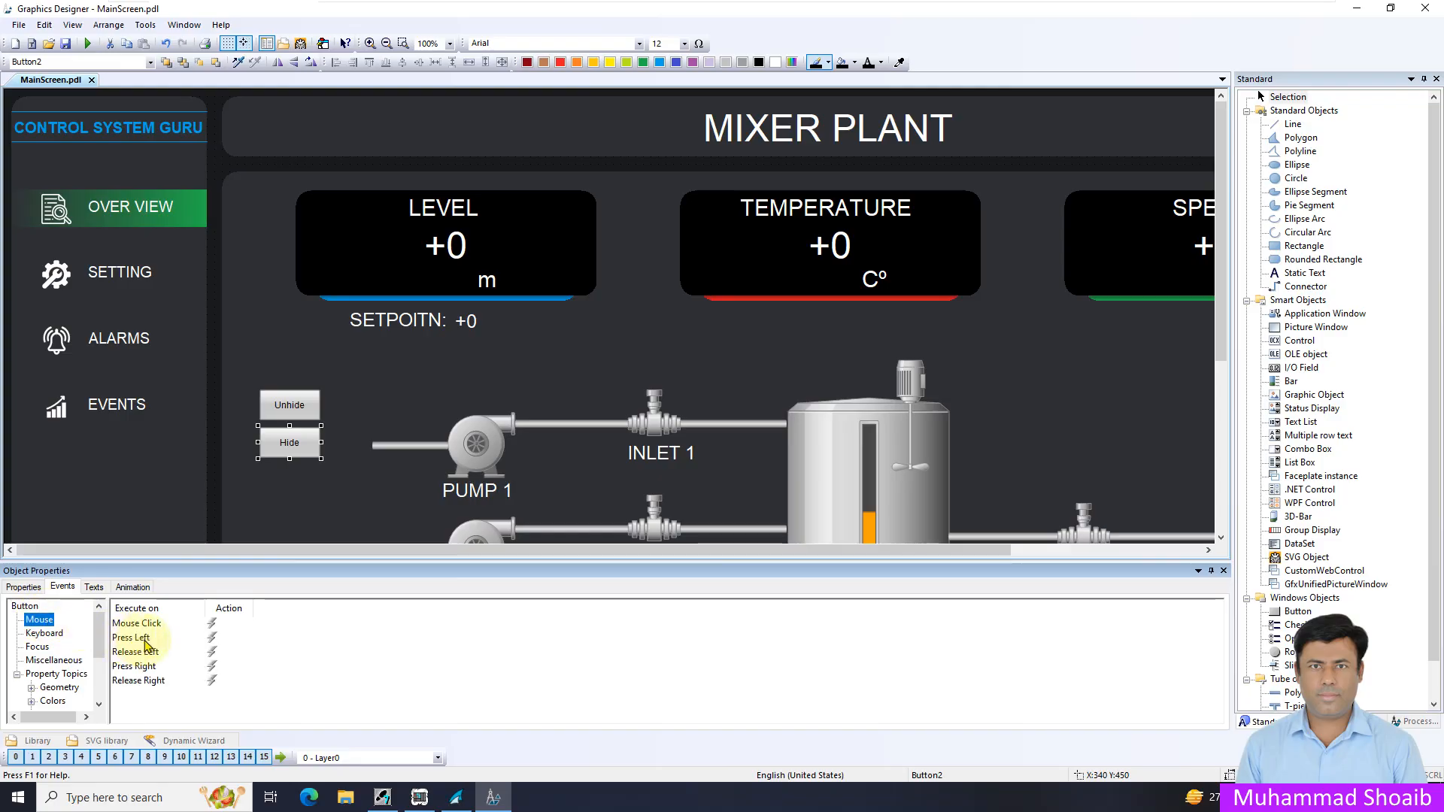
click(213, 637)
right_click(213, 637)
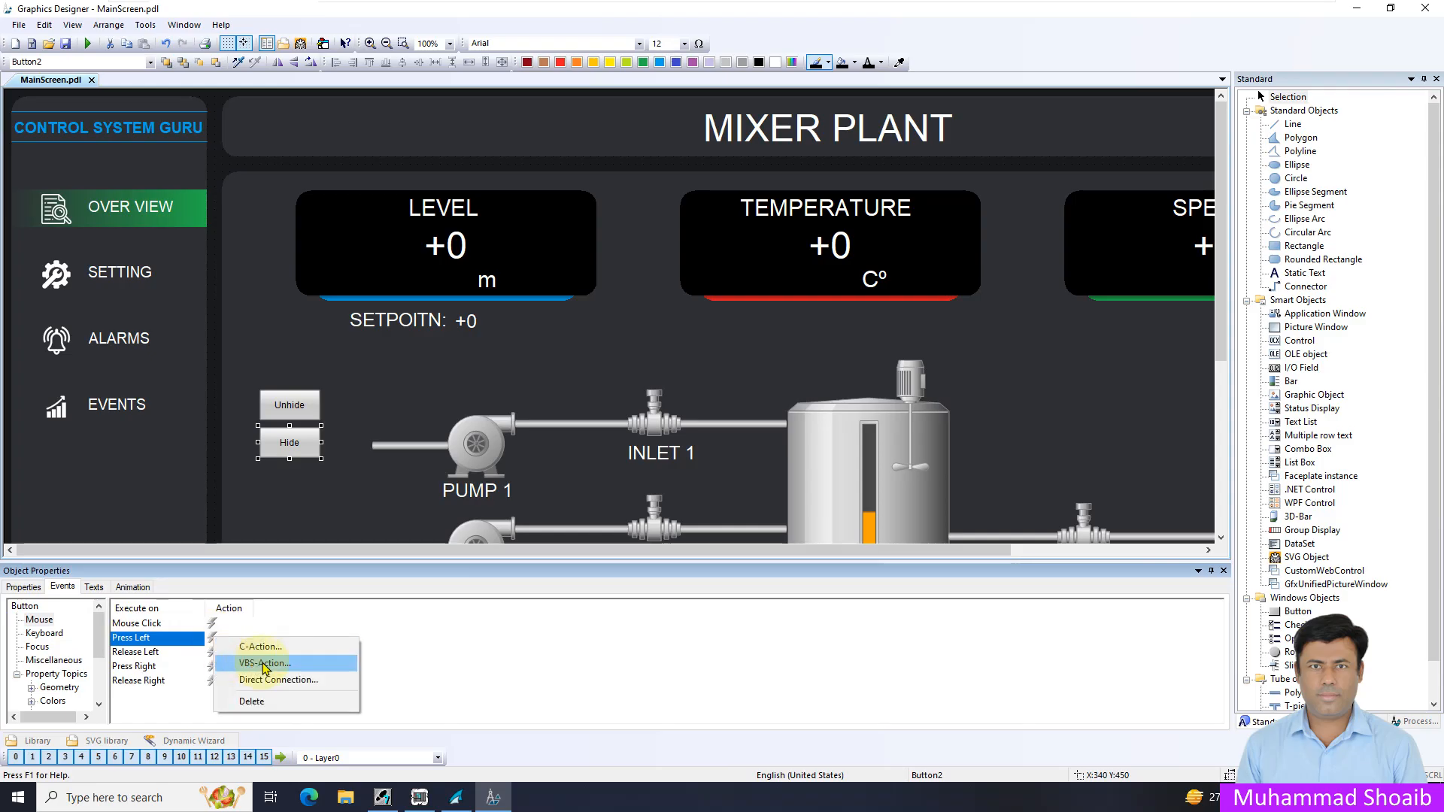
click(252, 663)
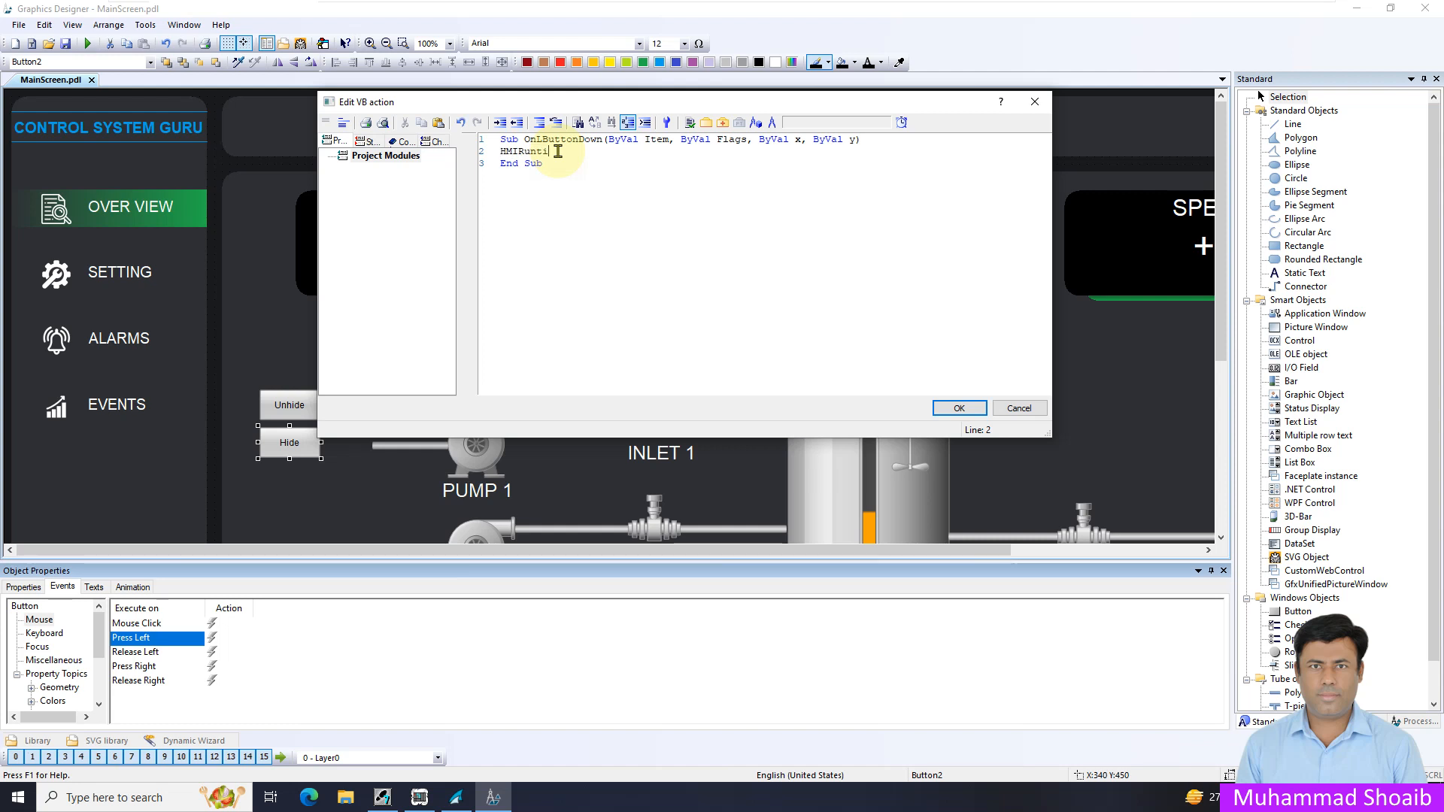
Begin the action's statement with HMIRuntime.Screens("MainScreen") inside the OnLButtonDown procedure
text(me.)
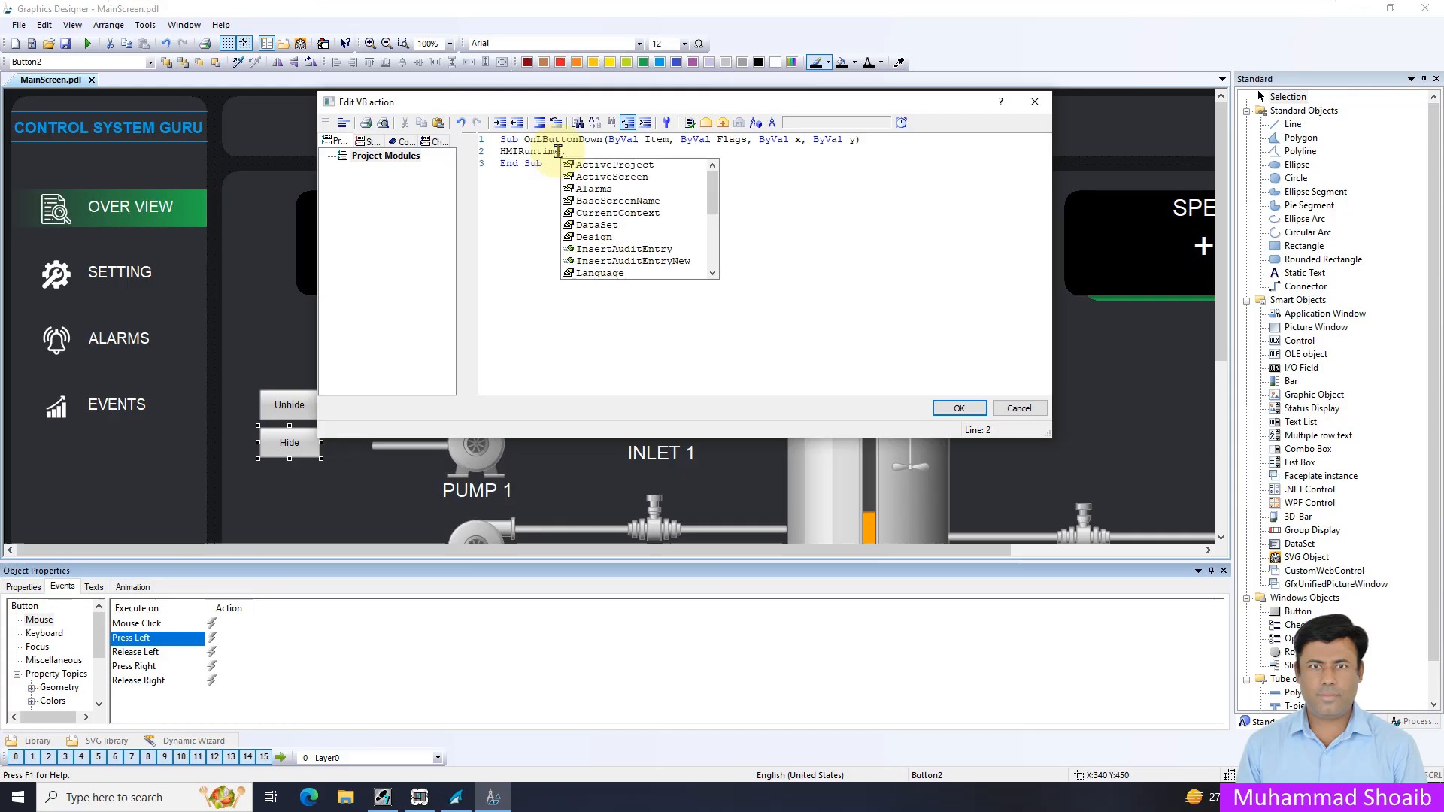
text(sc)
key(Return)
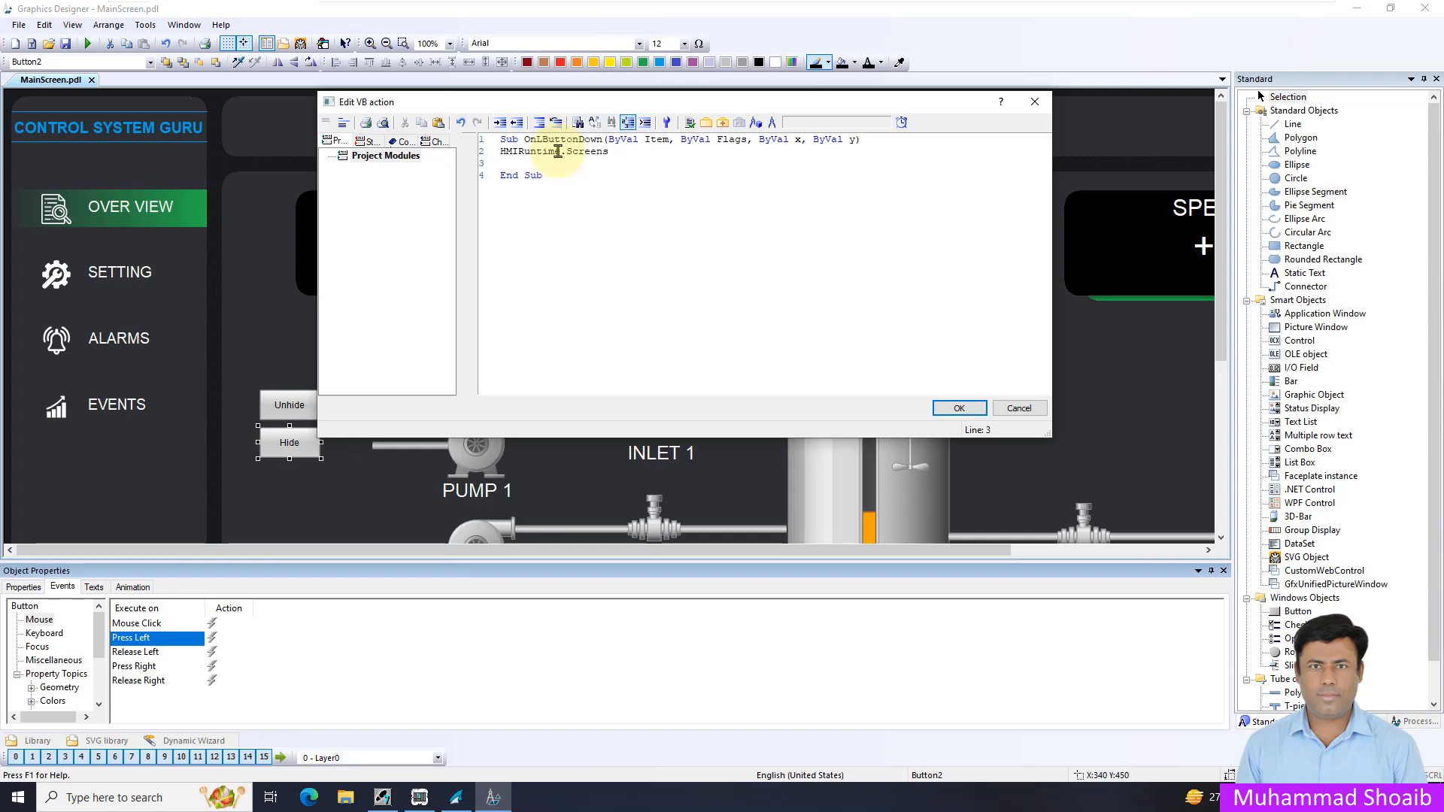
click(636, 155)
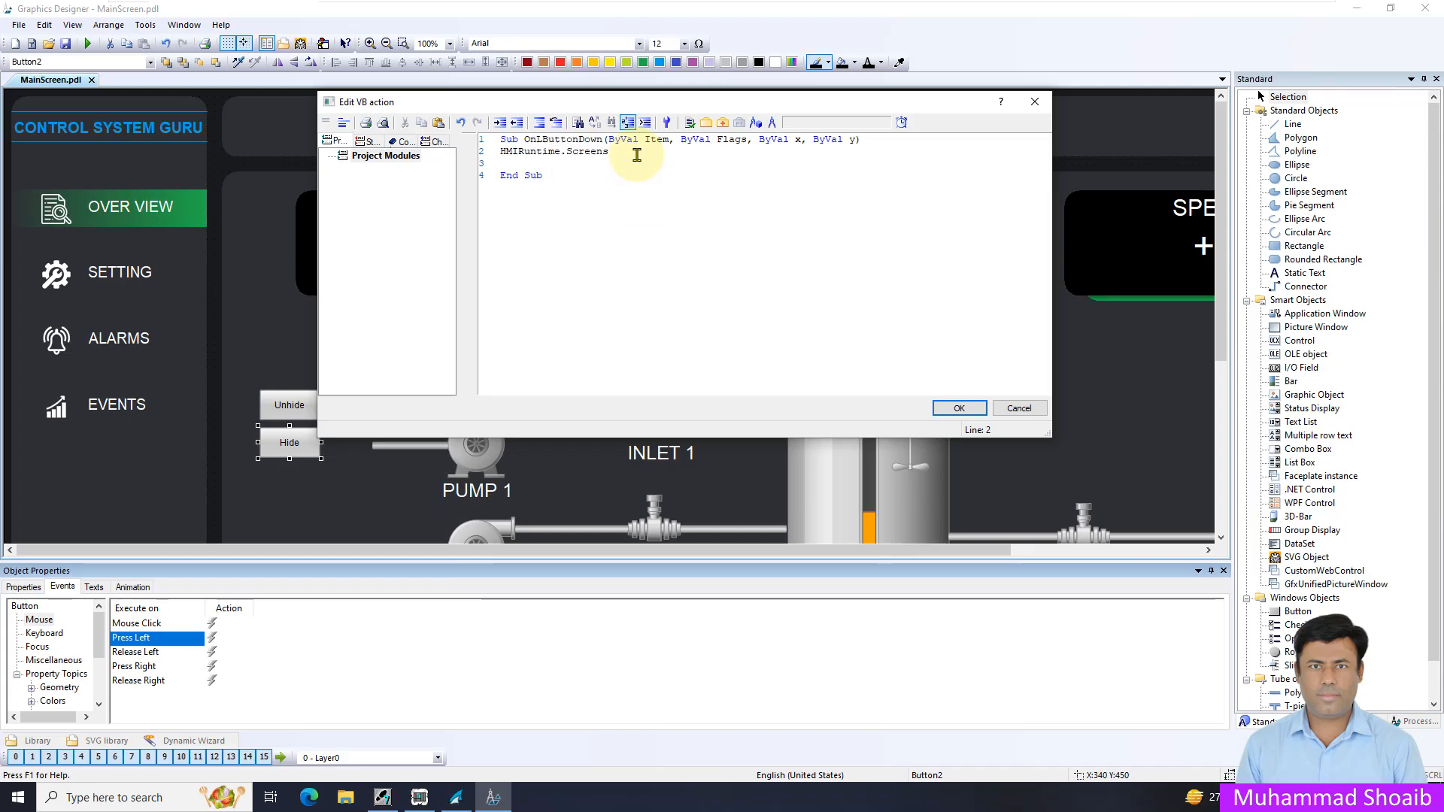
text(()")
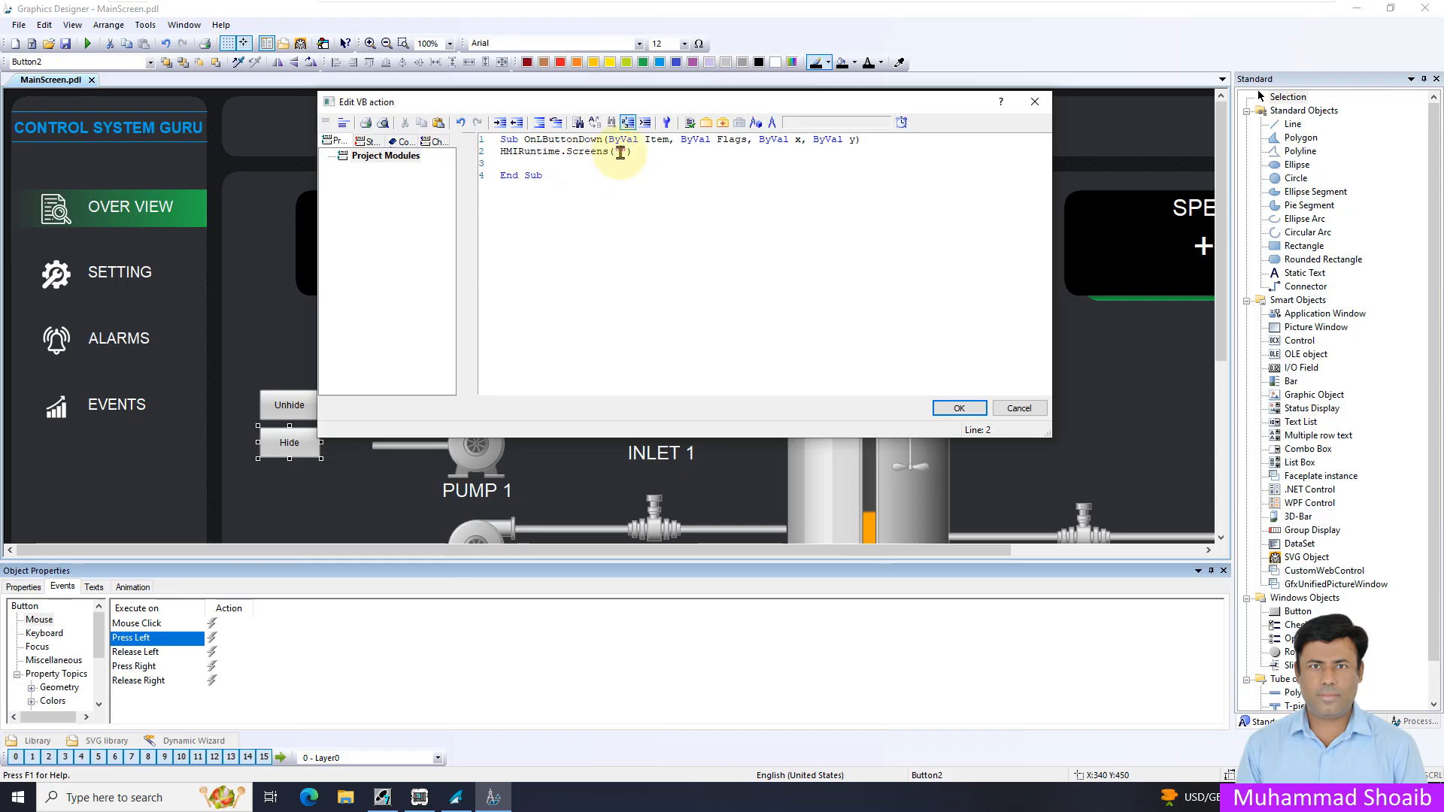
text(Main)
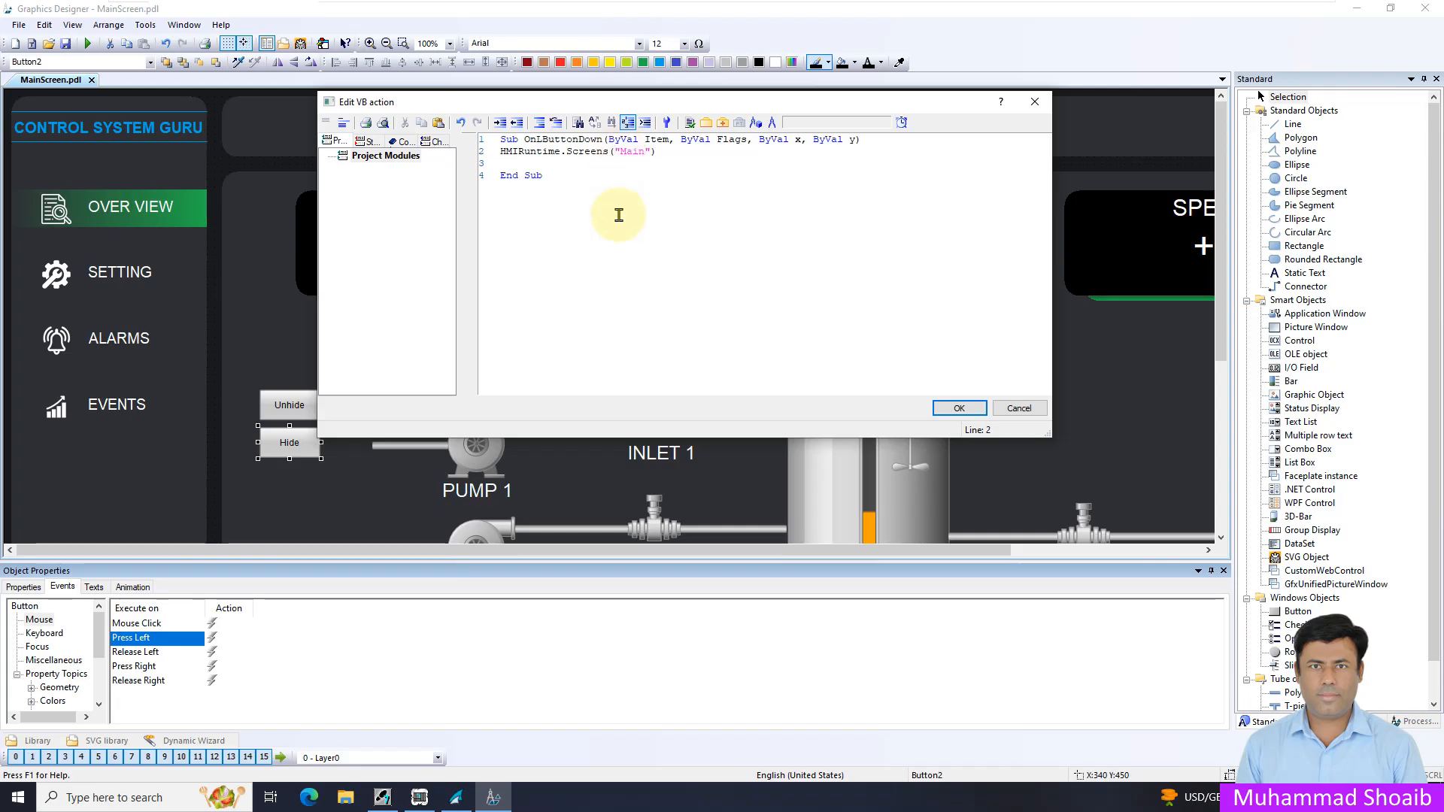
text(Scre)
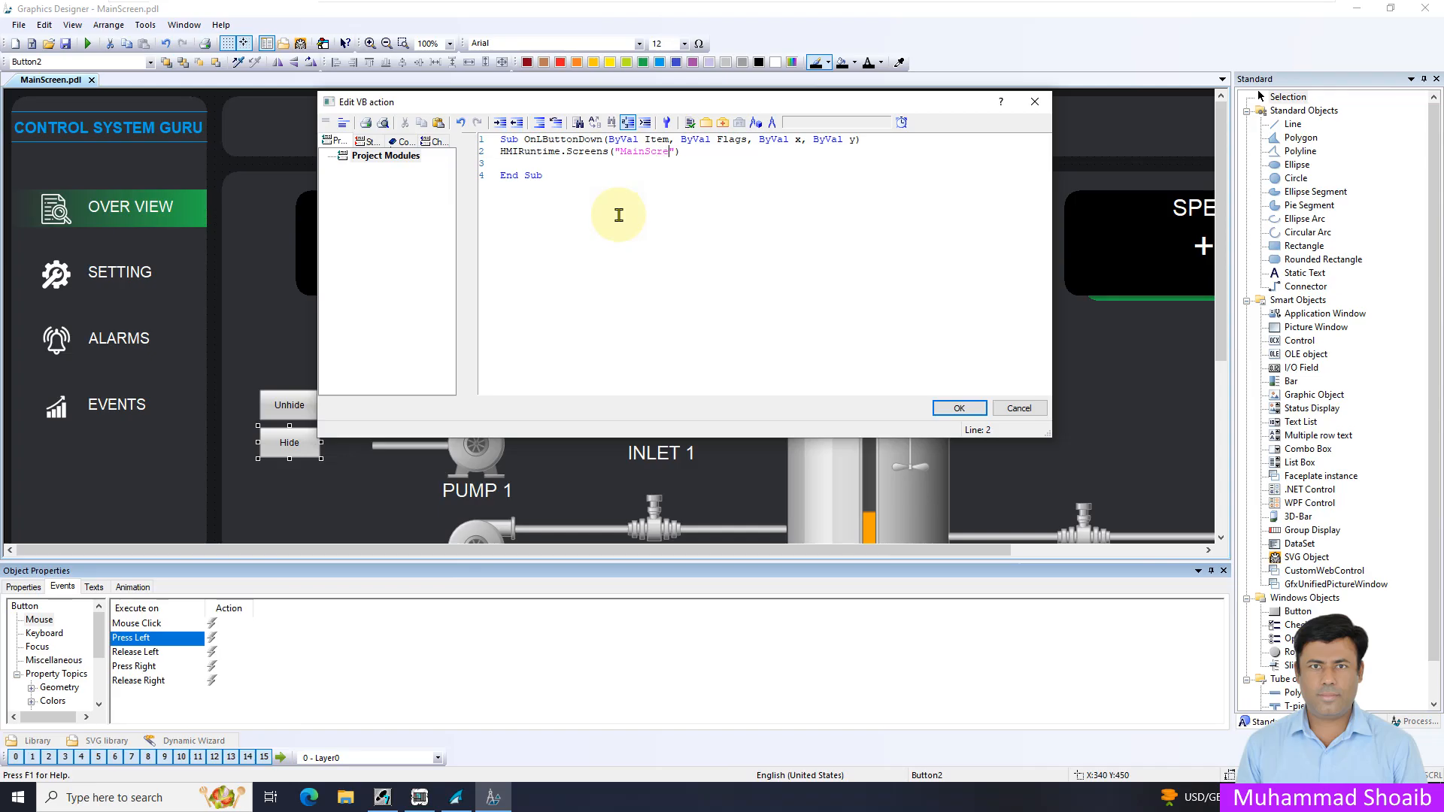
text(en"))
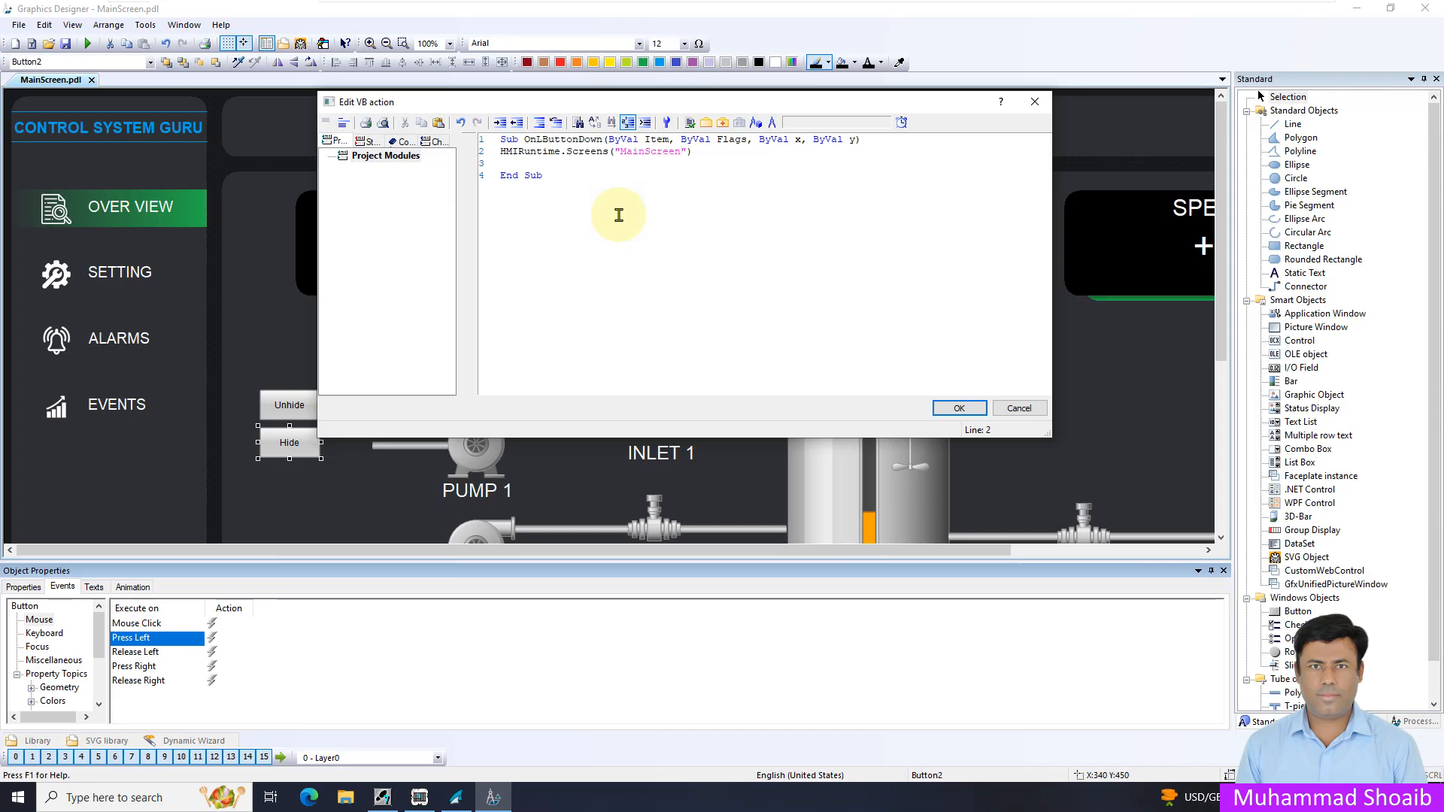
Extend the statement with .ScreenItems("Static Text2") to address that text object on the screen
text(.)
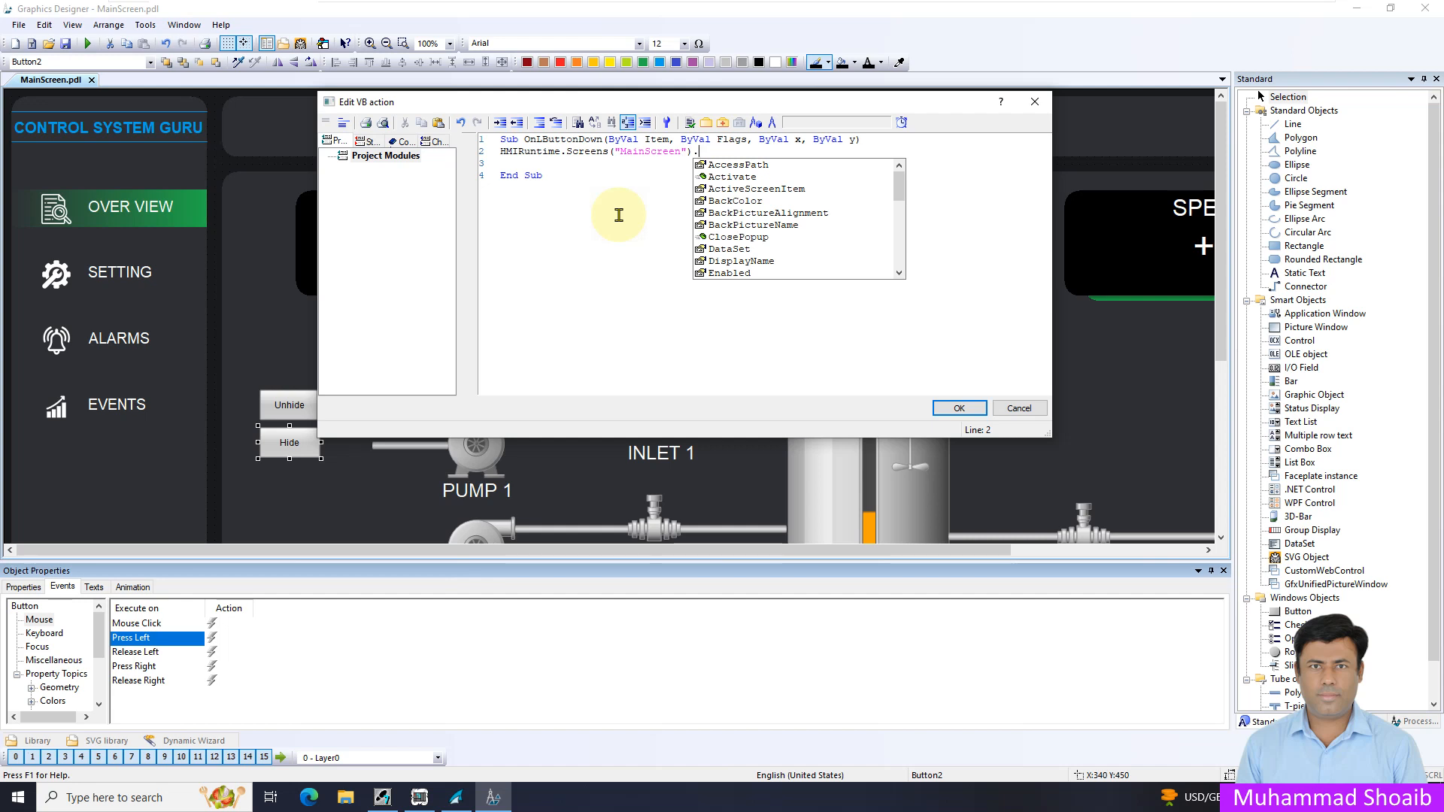
text(sc)
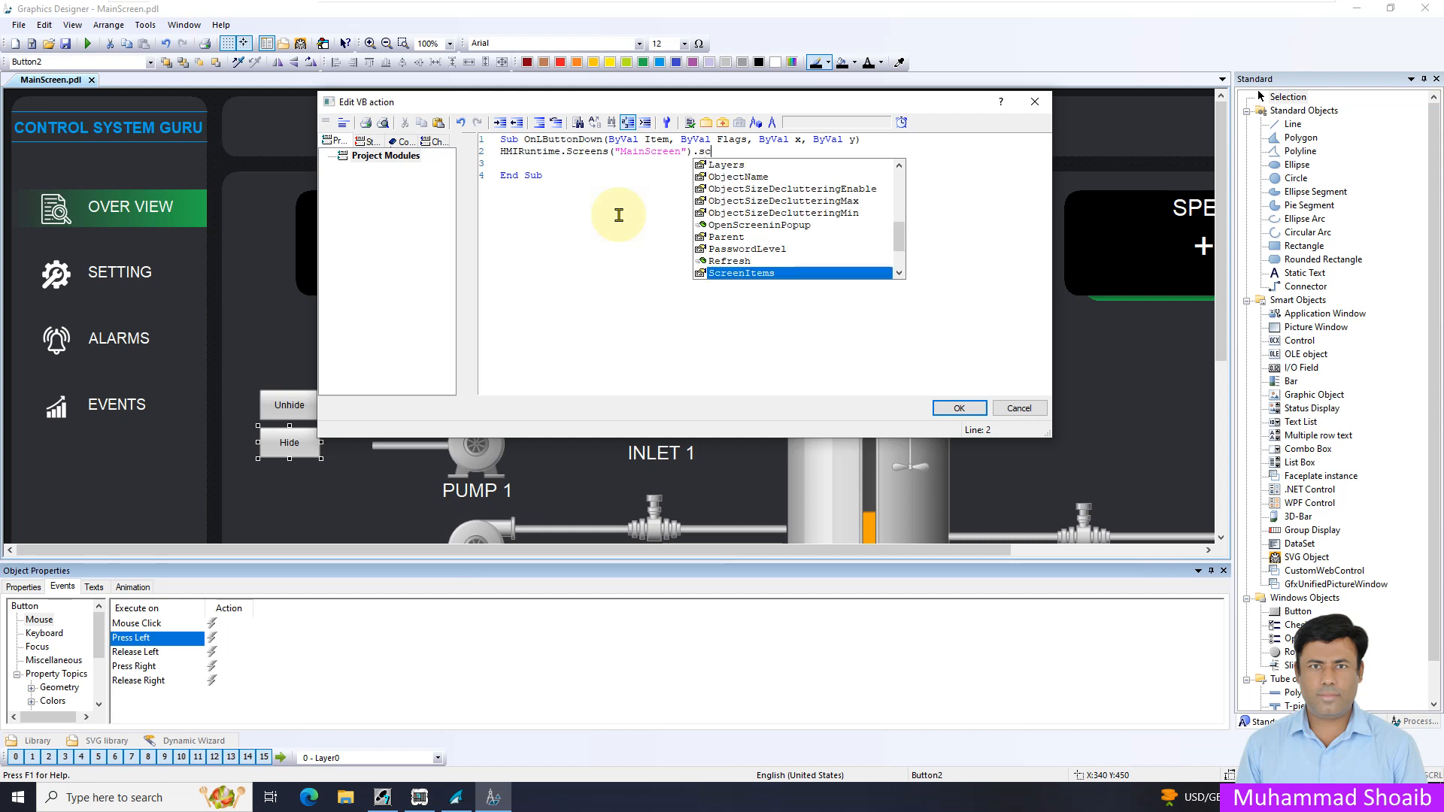
key(Return)
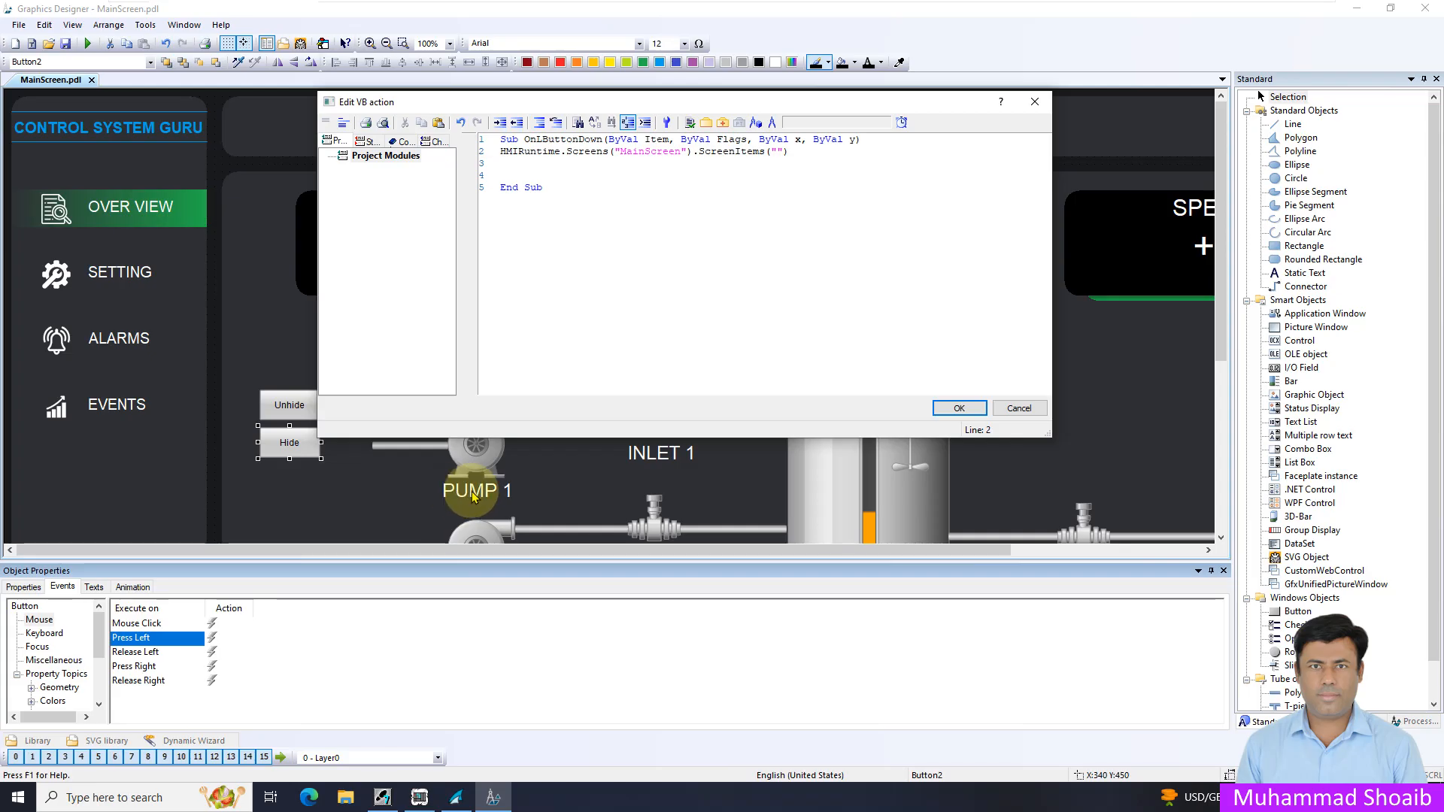
click(775, 152)
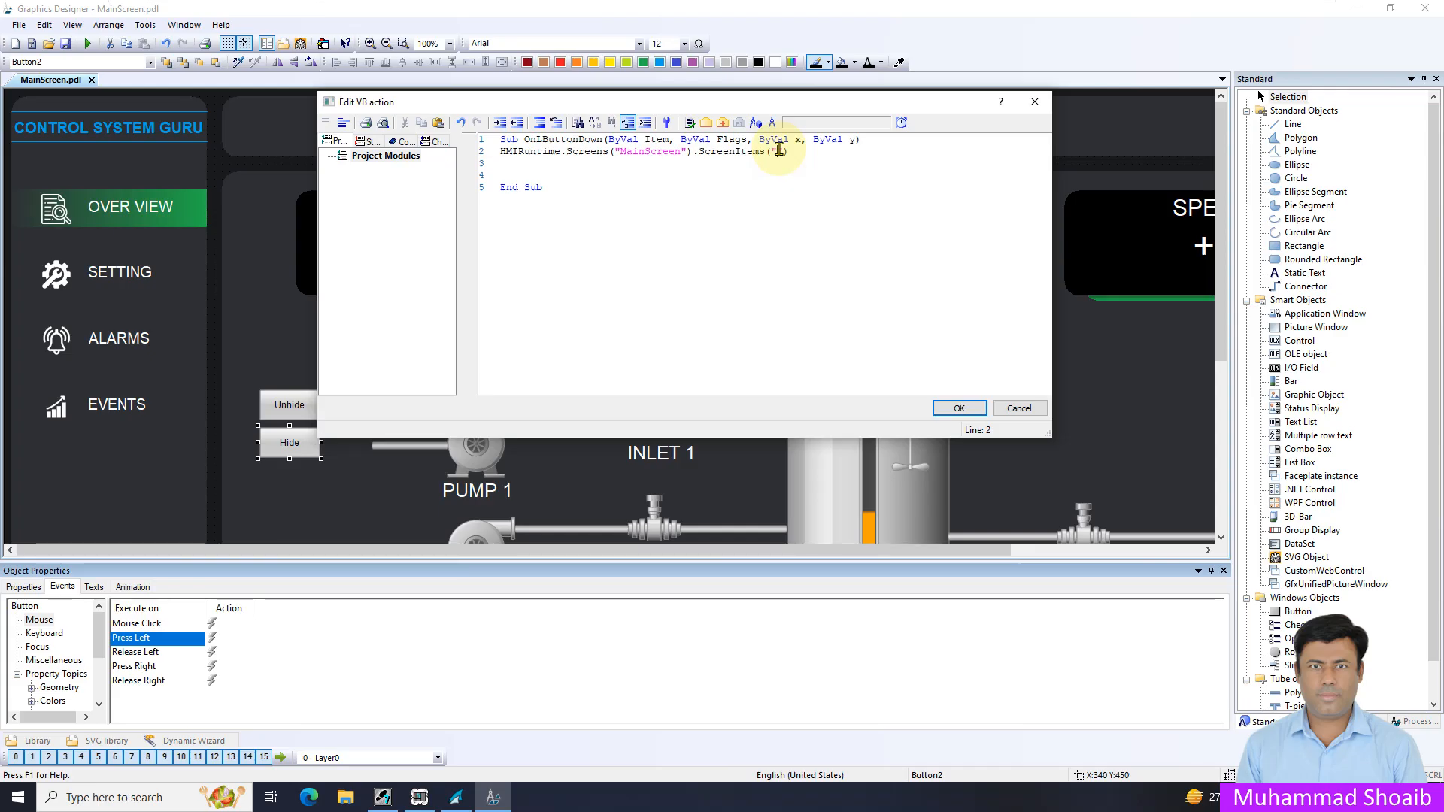
text(St)
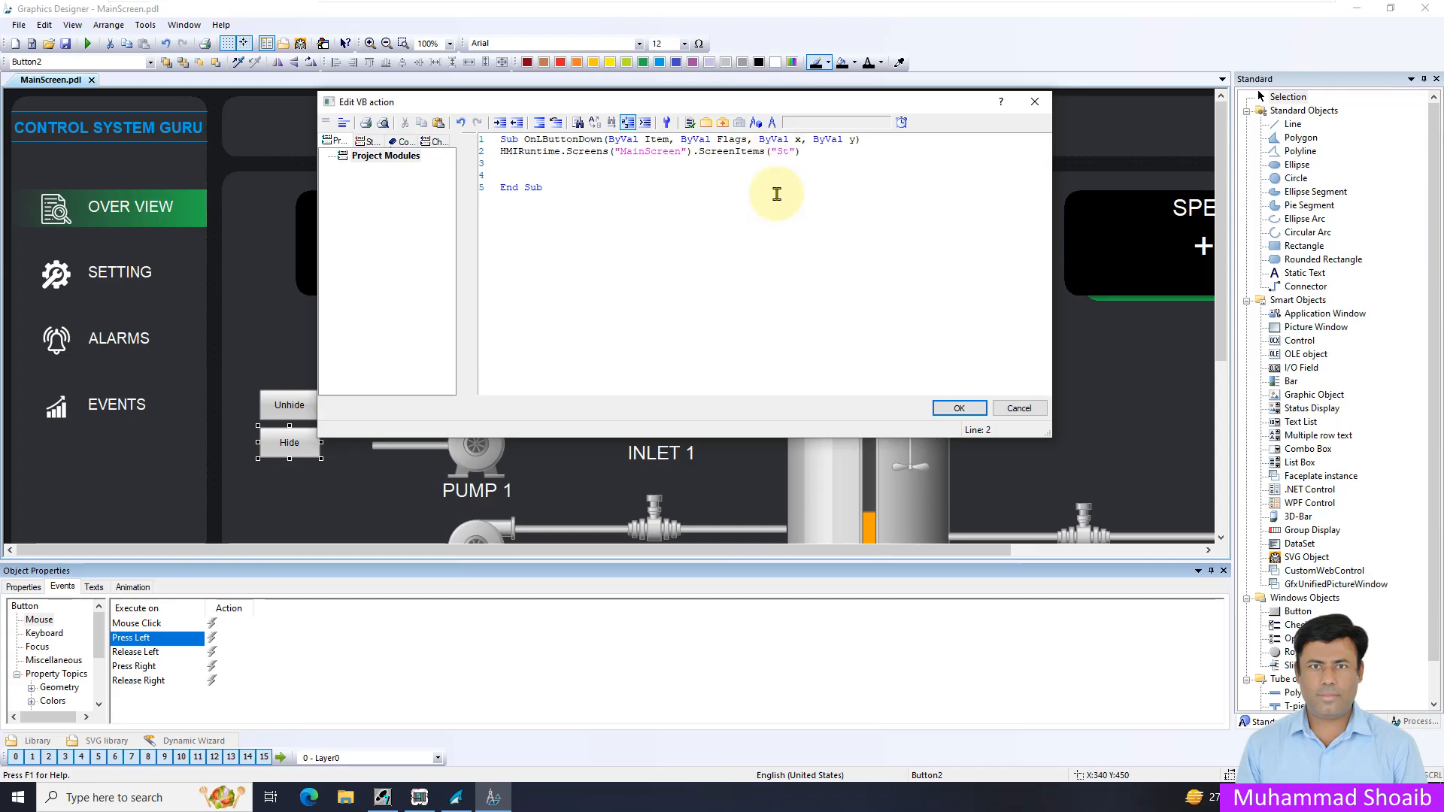
text(atic Text2)
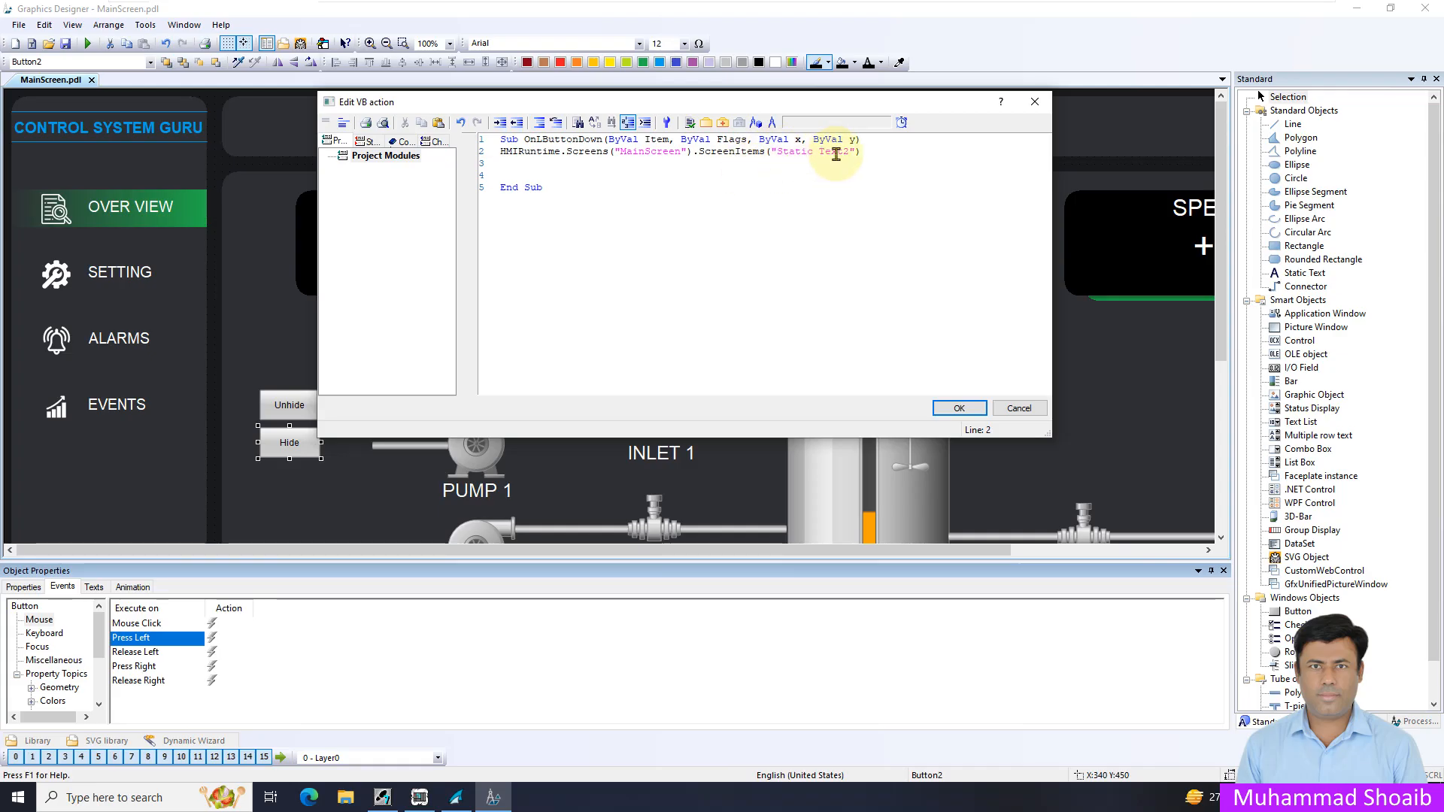
Complete the Static Text2 statement with .Visible = False and remove the empty lines before End Sub
click(881, 153)
text(.v)
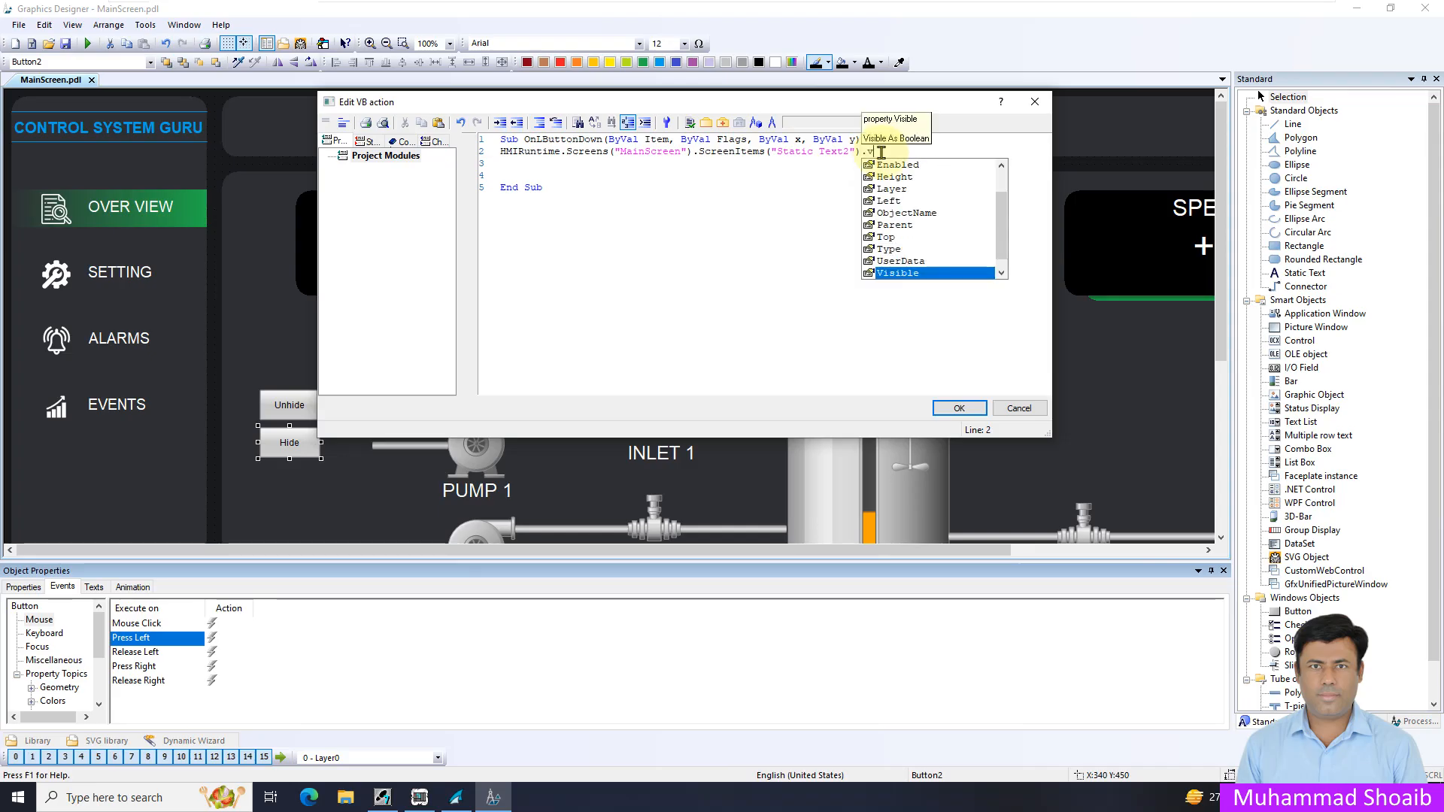
key(Return)
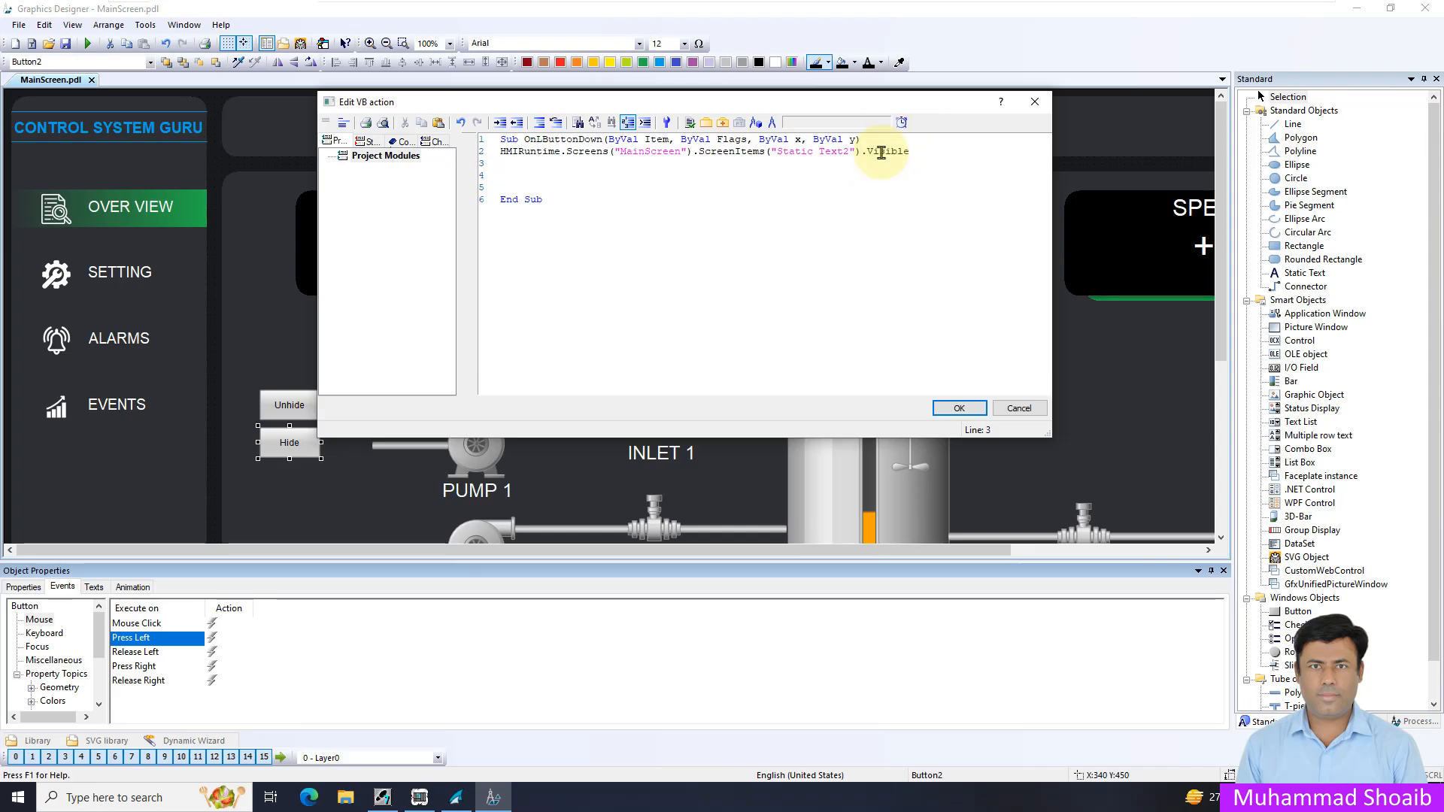
text(= false)
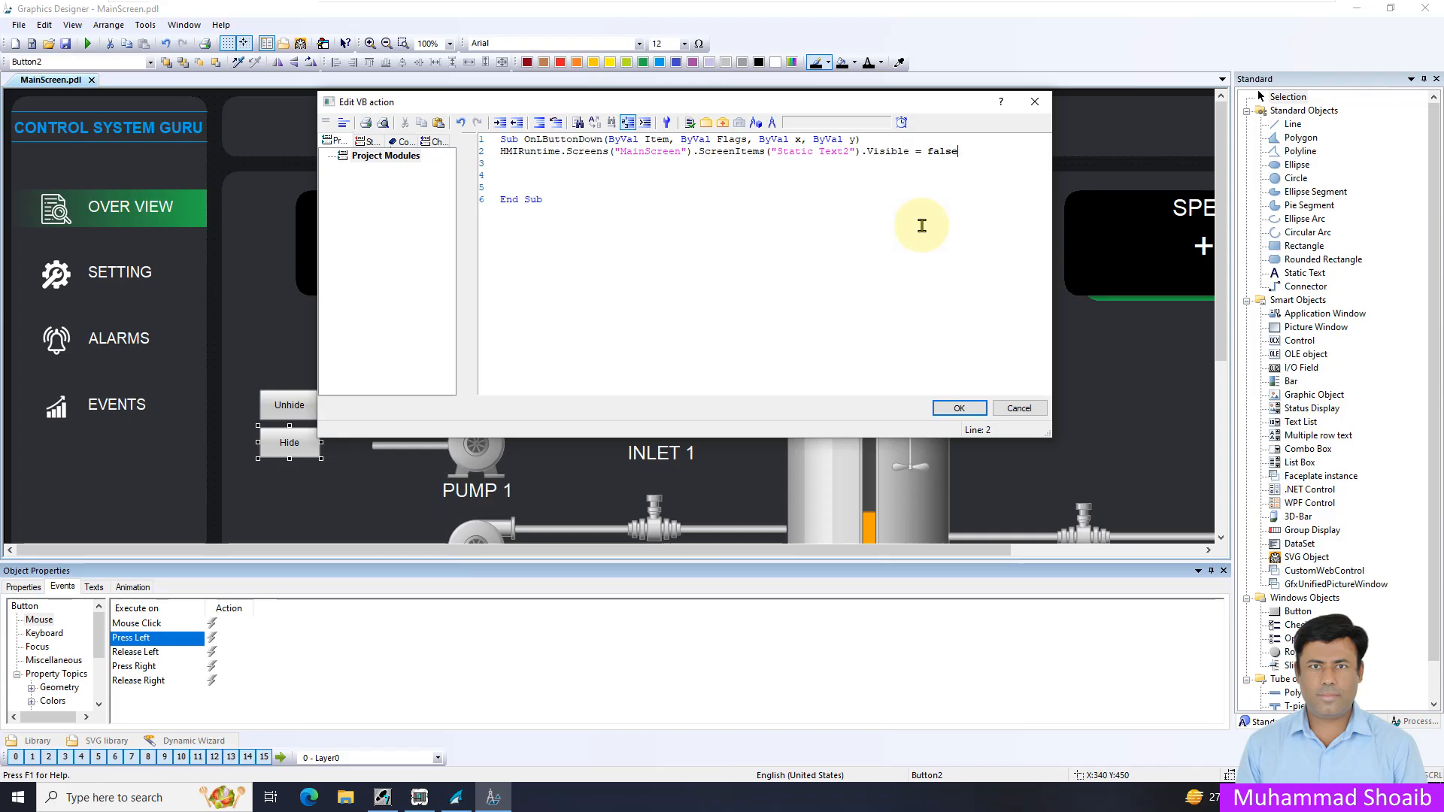
click(540, 186)
key(BackSpace)
key(BackSpace)
key(BackSpace)
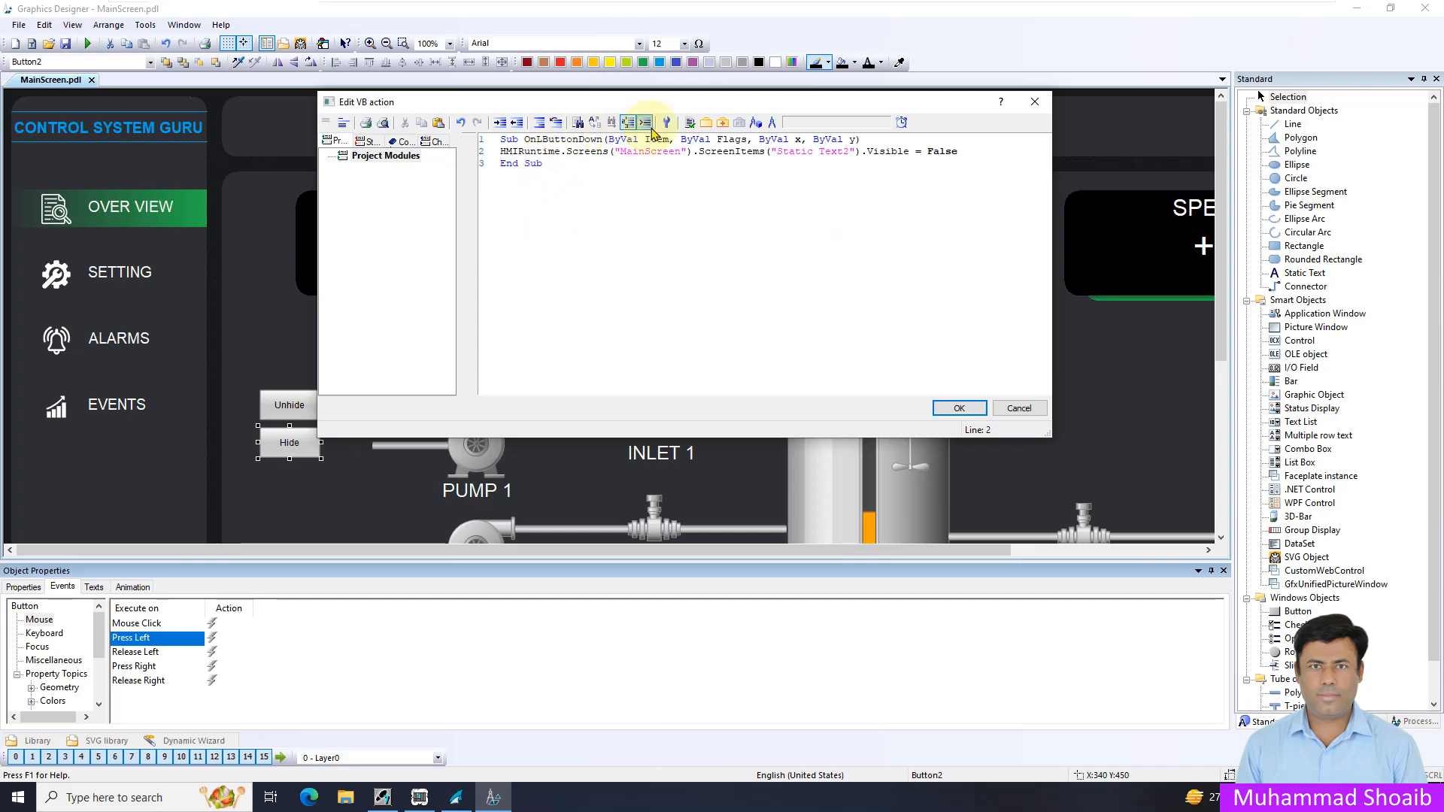
Run a syntax check on the Hide button's script and accept the action
click(691, 122)
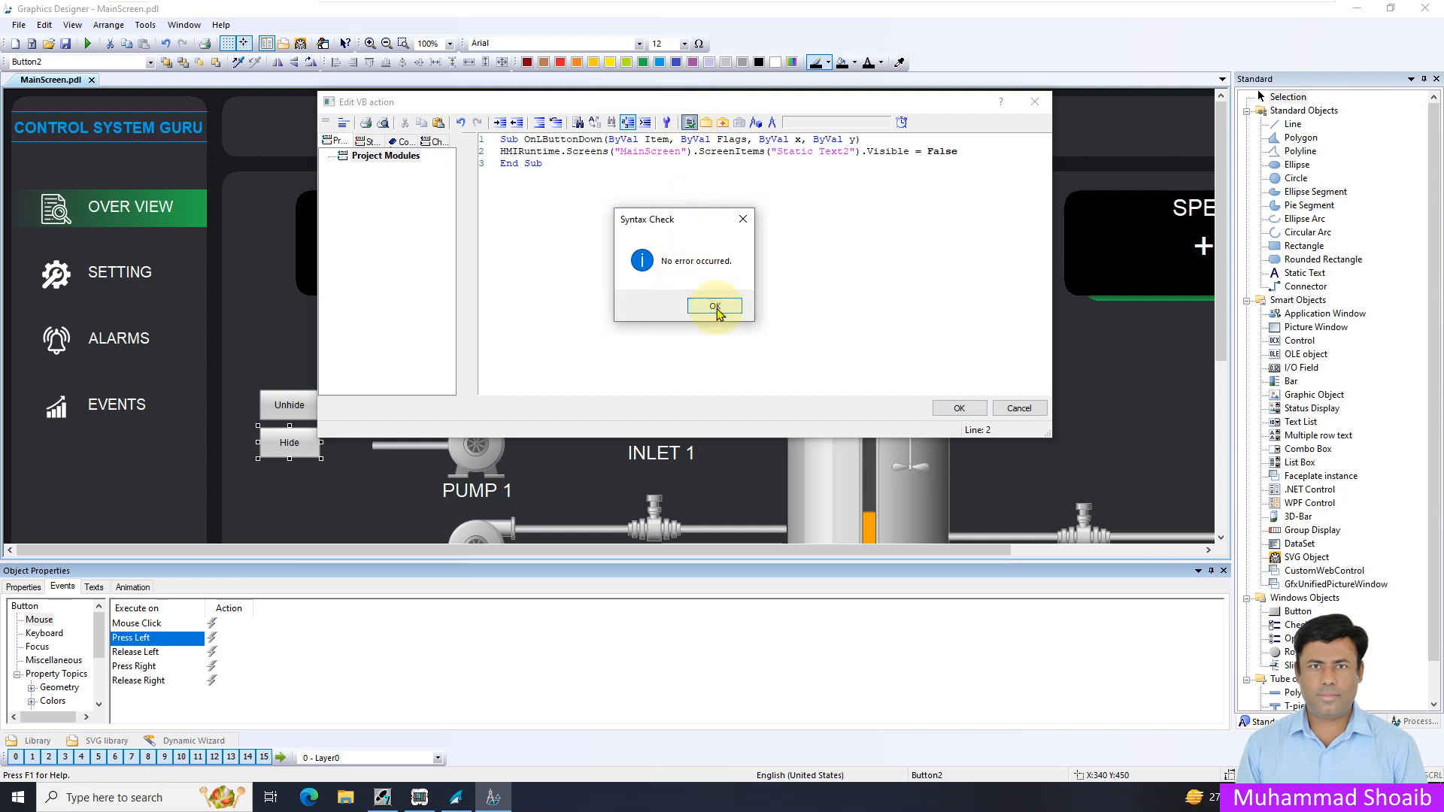
click(715, 309)
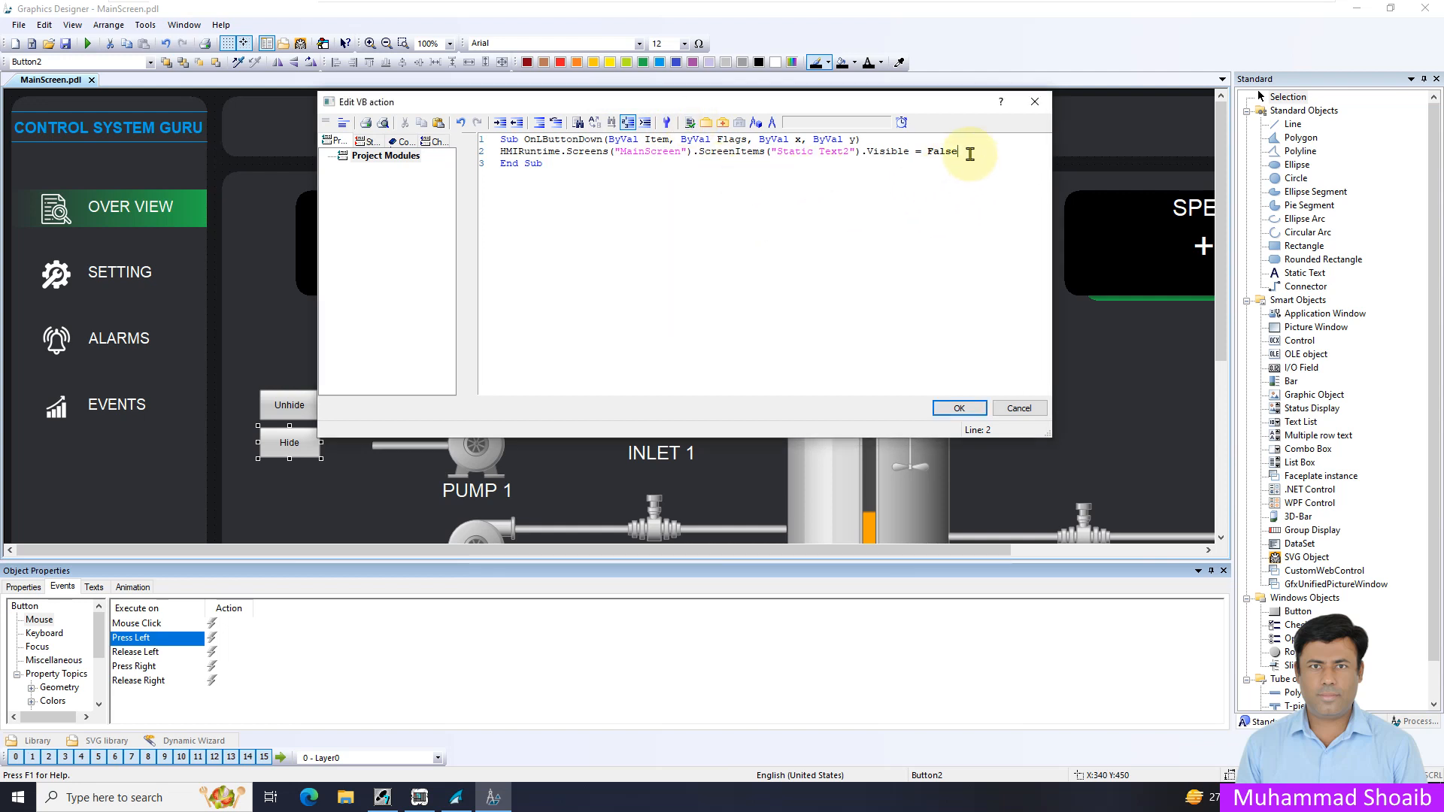
click(965, 410)
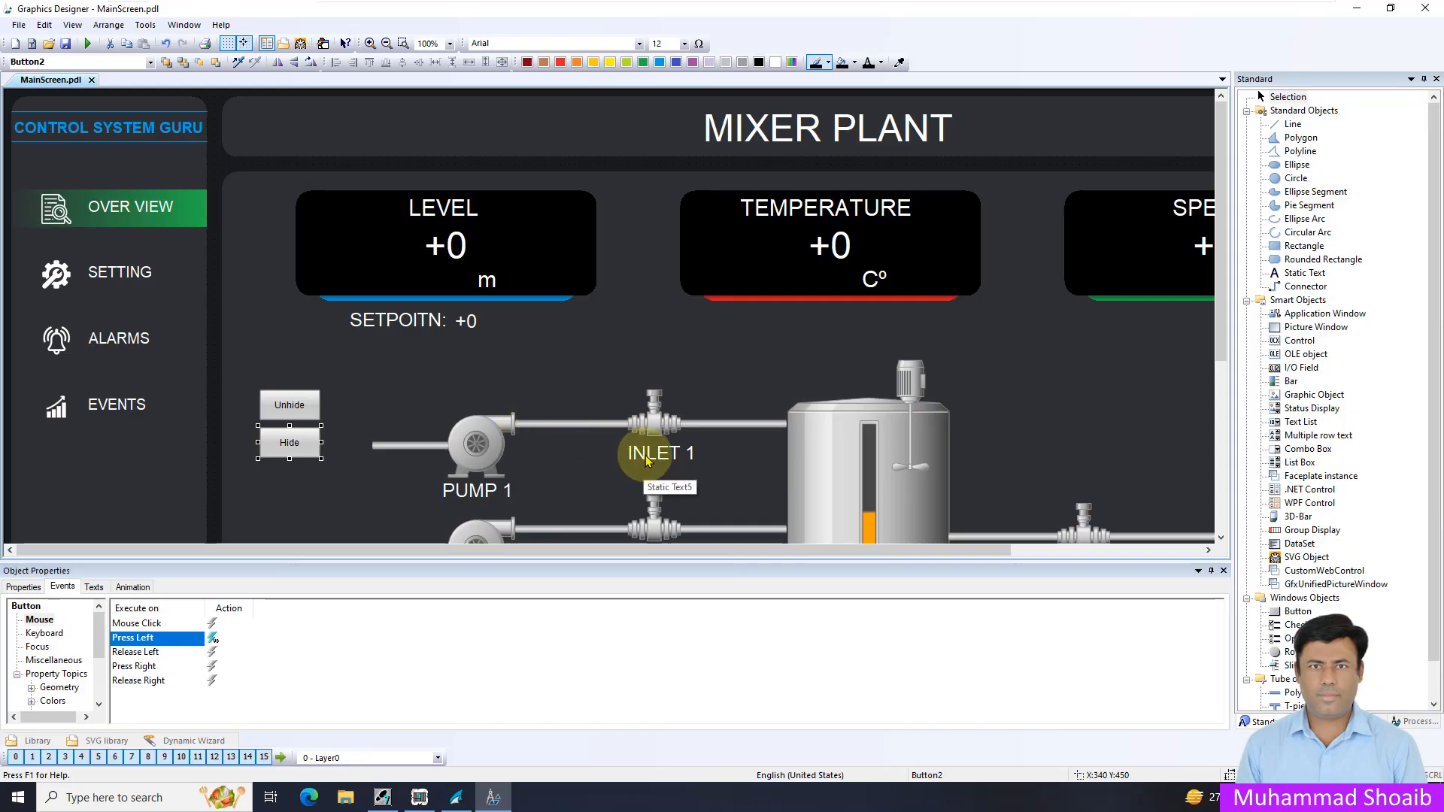
Look up the object names of the PUMP 1 and PUMP 2 text labels
click(495, 497)
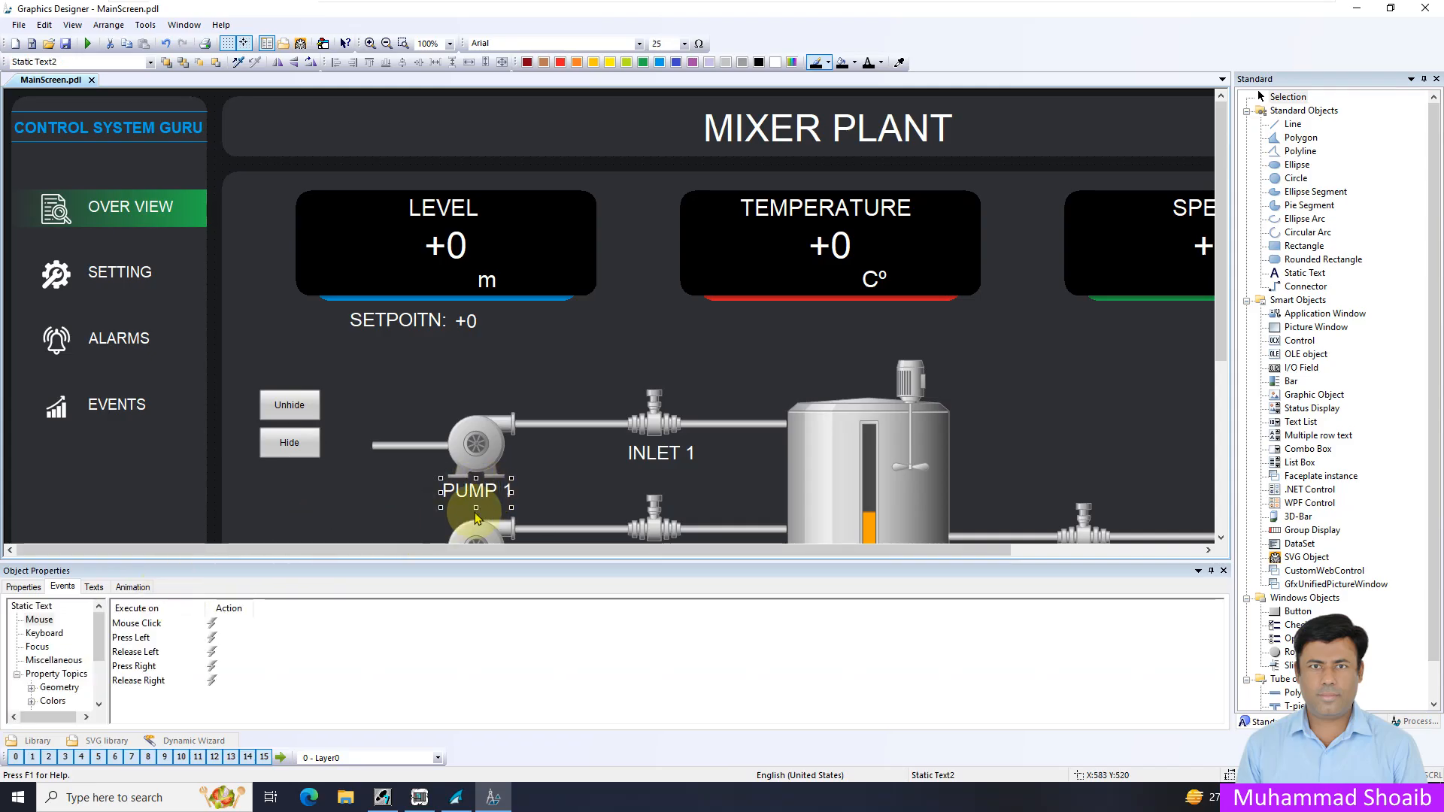
click(93, 587)
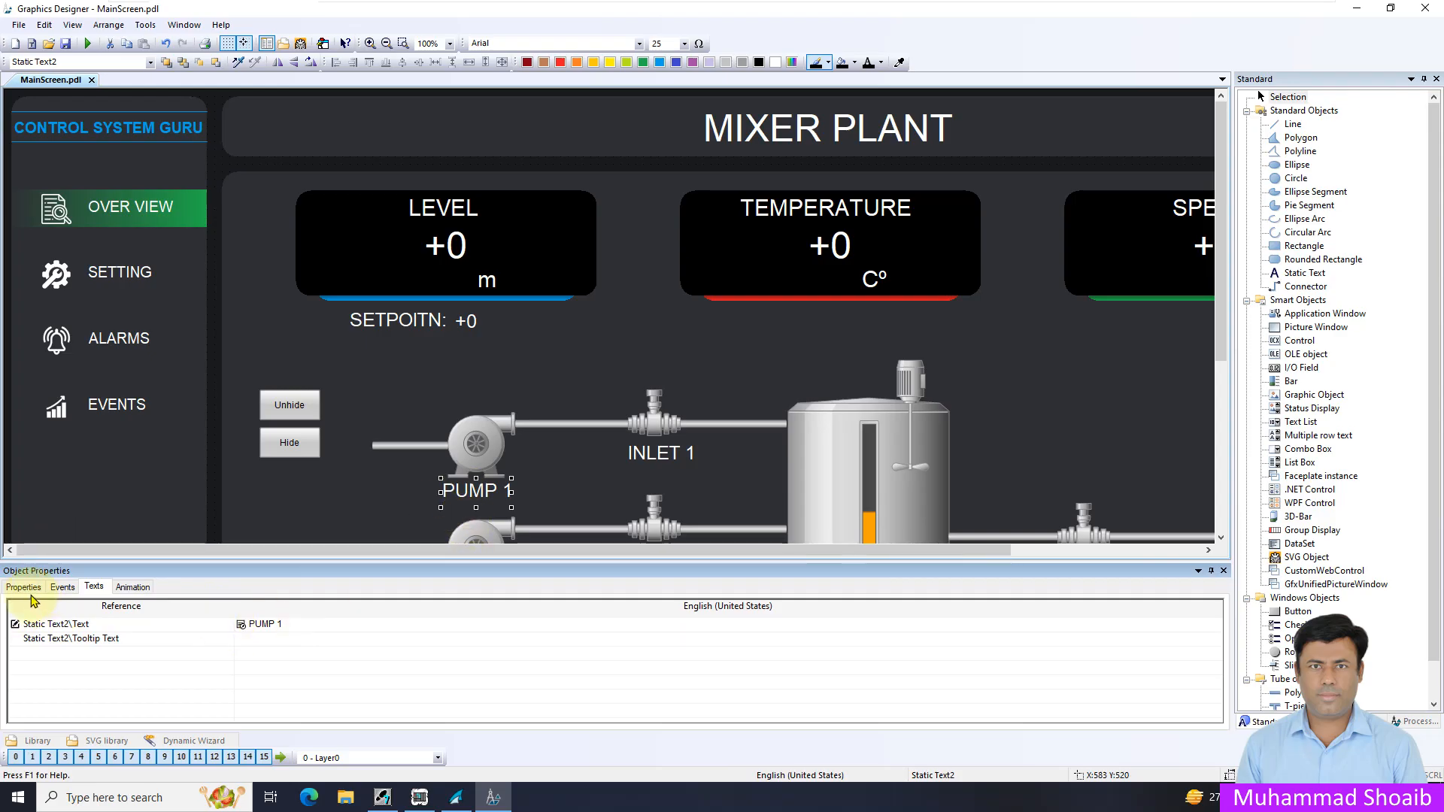
click(1221, 537)
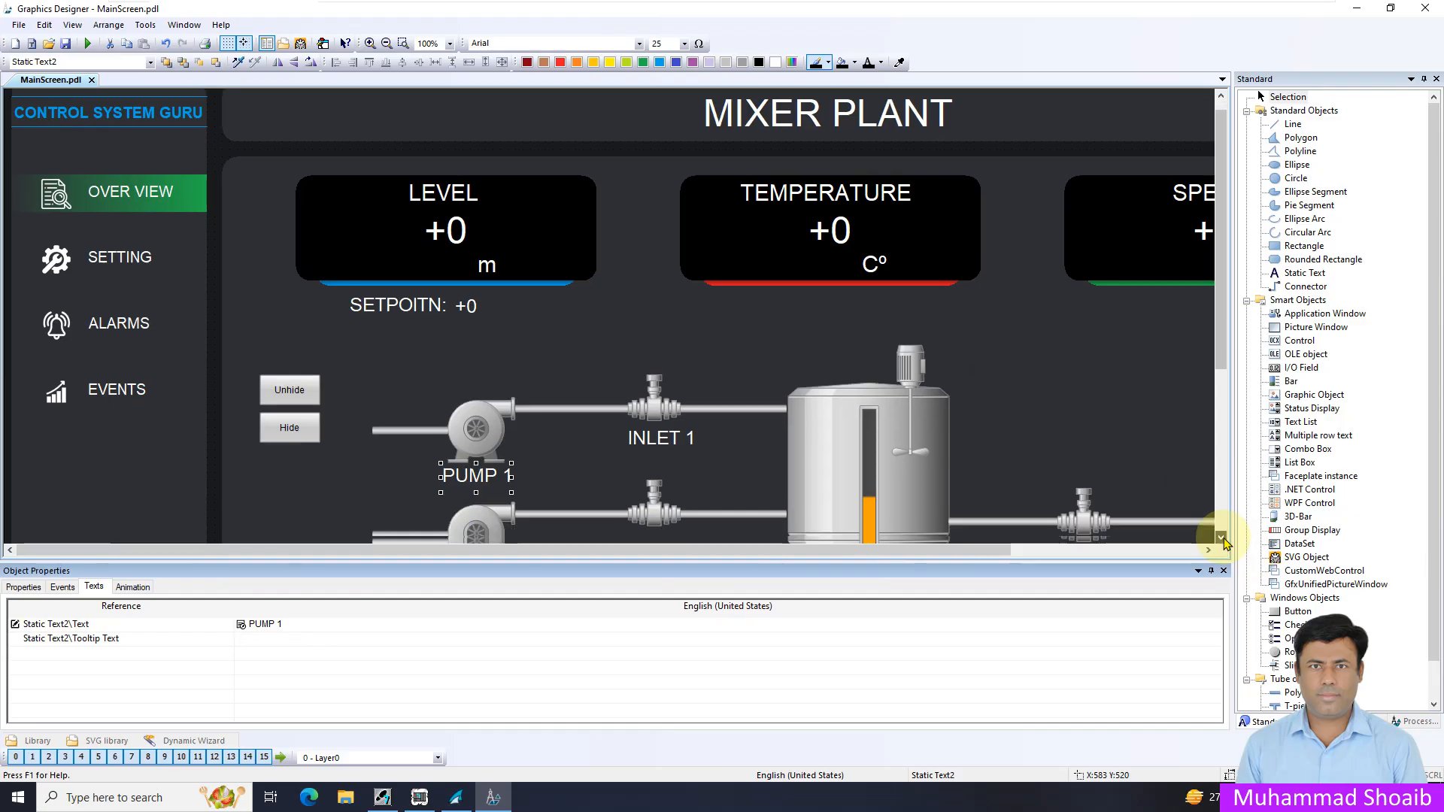
click(1222, 538)
click(1221, 538)
click(1221, 538)
click(1222, 538)
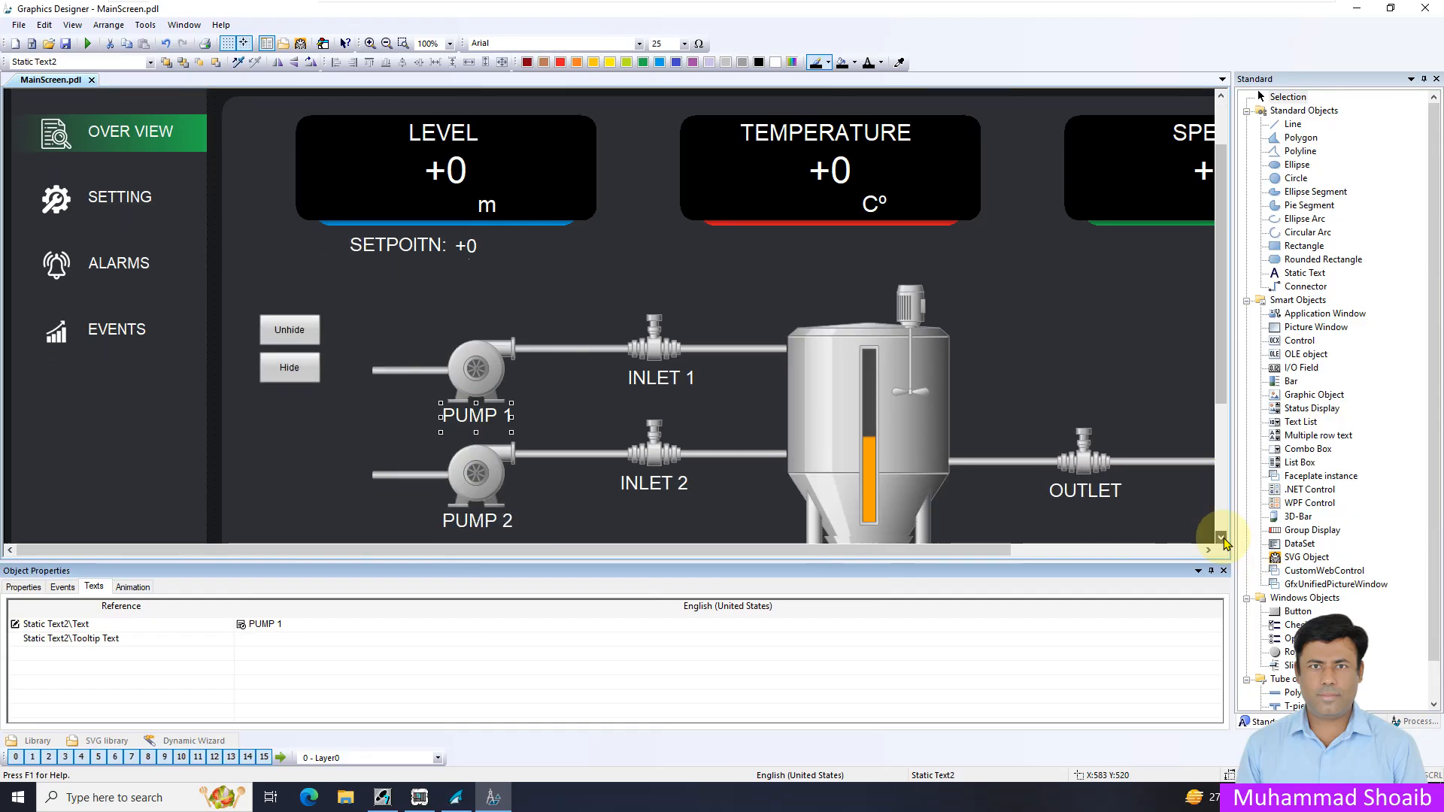
click(484, 519)
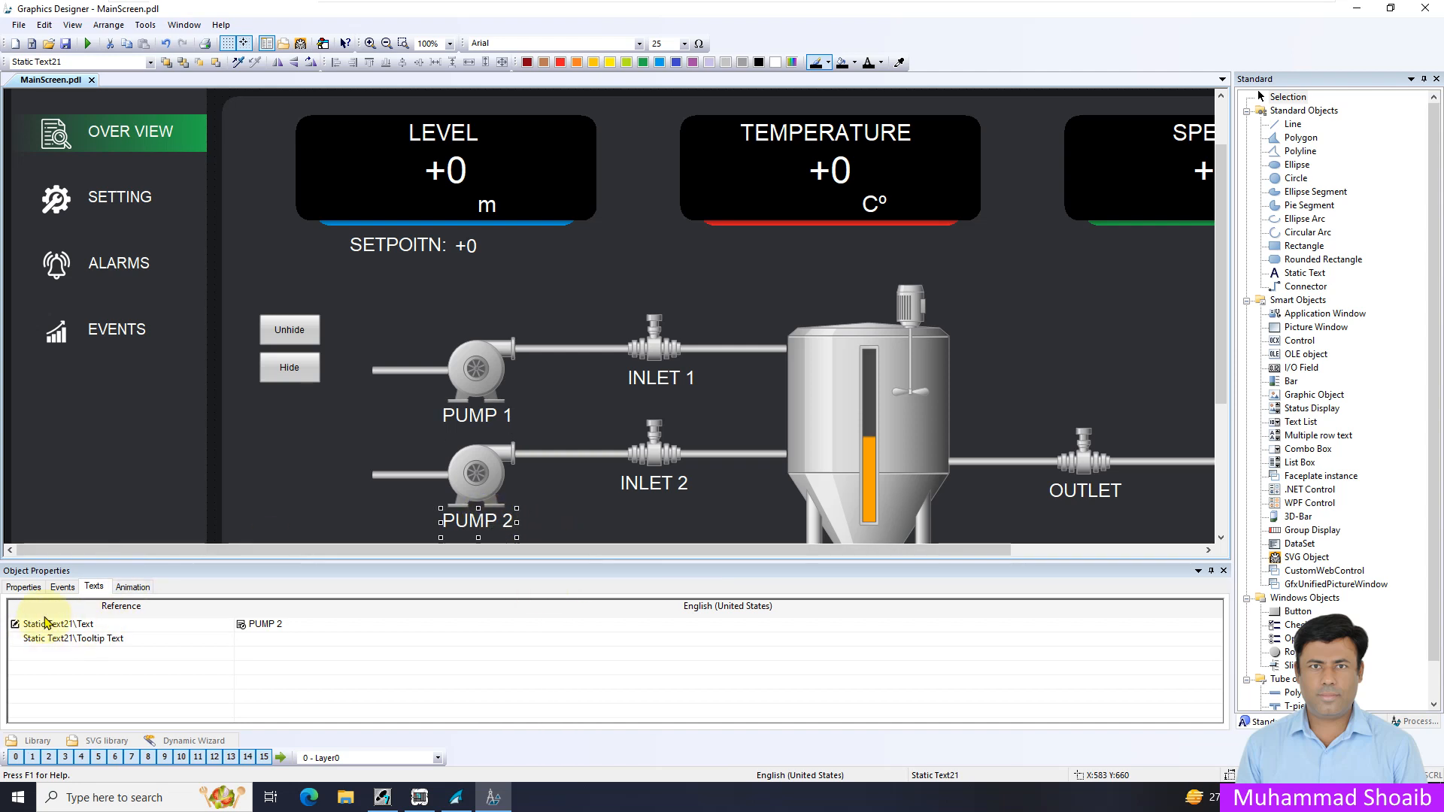
click(24, 587)
Reopen the VBS action of the Hide button's Press Left mouse event
click(298, 368)
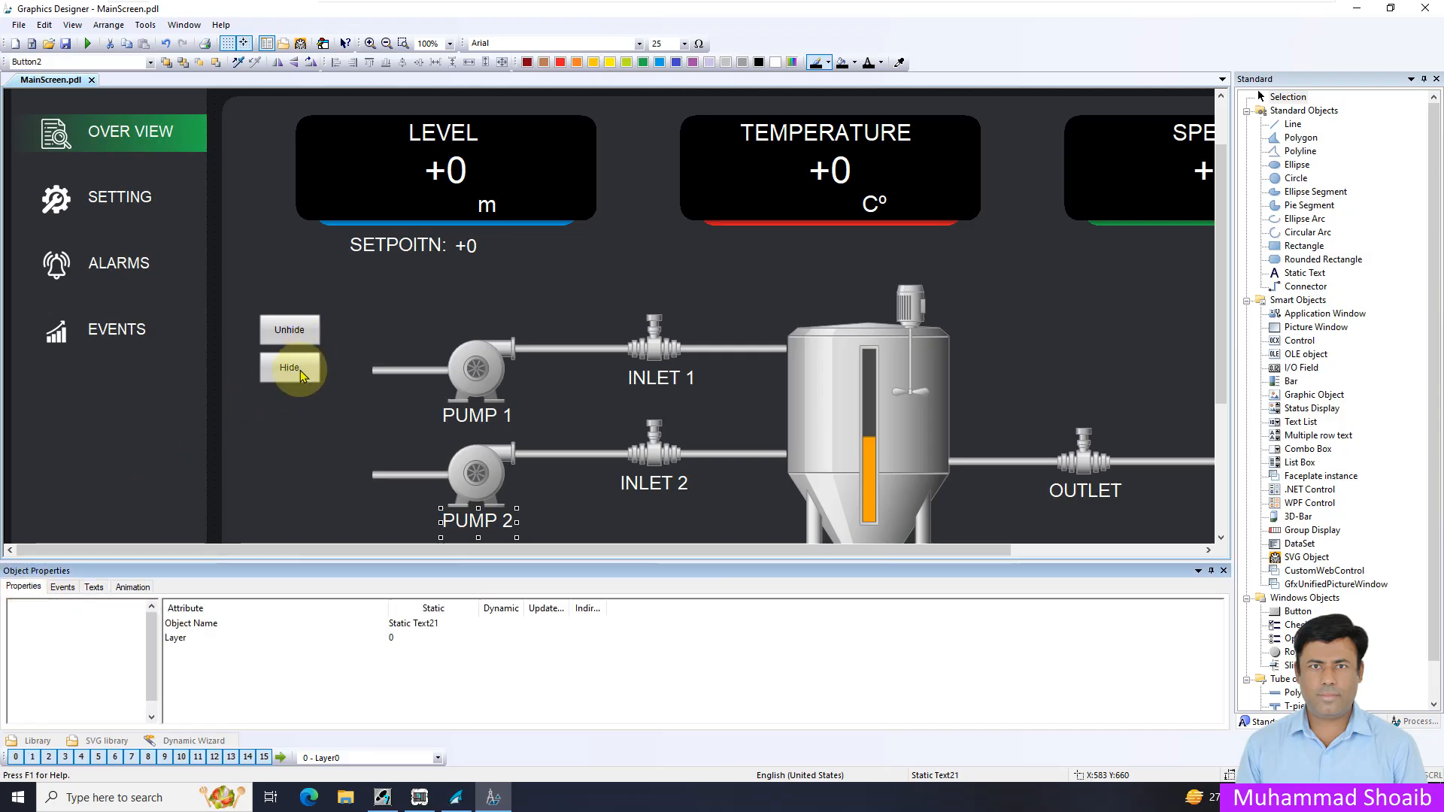
click(62, 588)
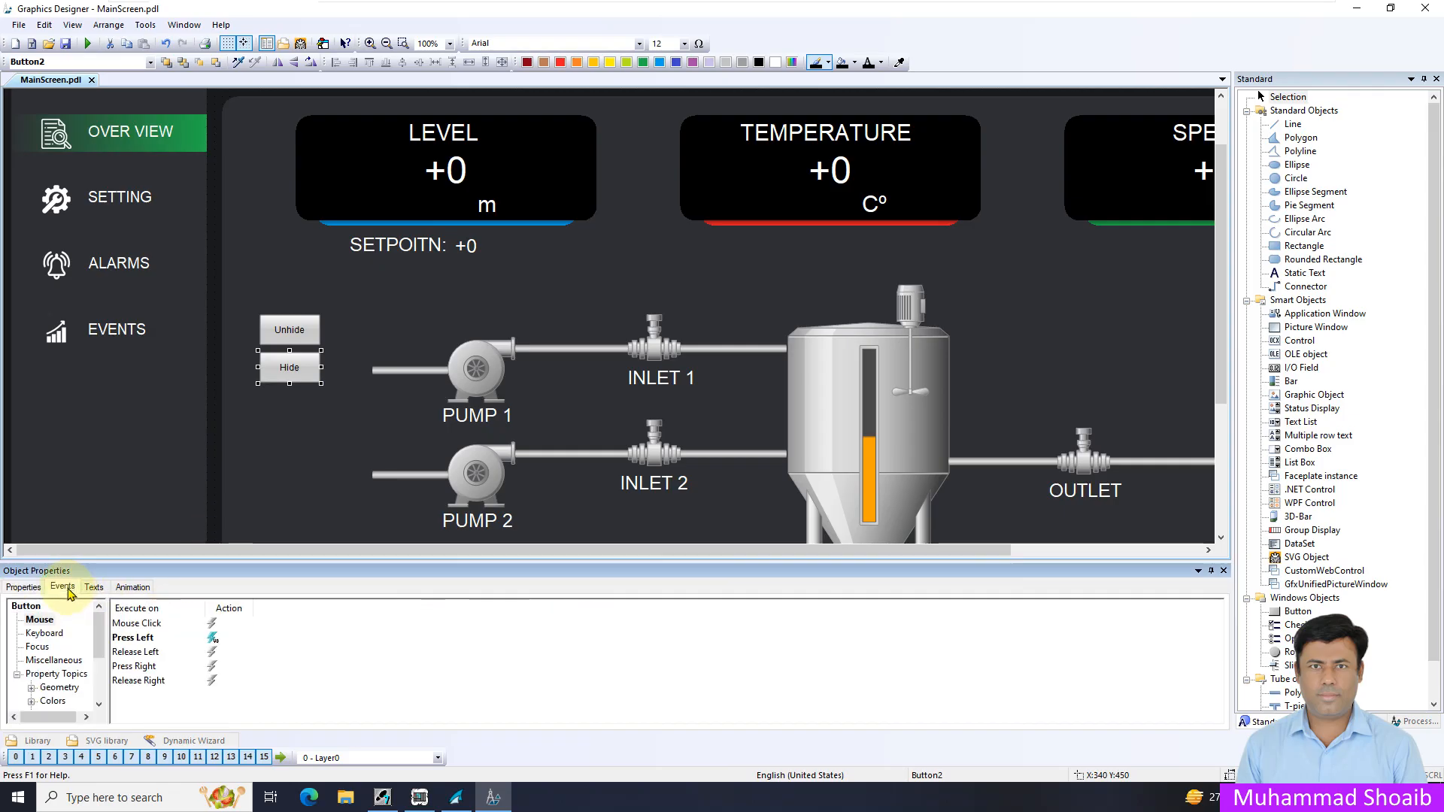
right_click(213, 638)
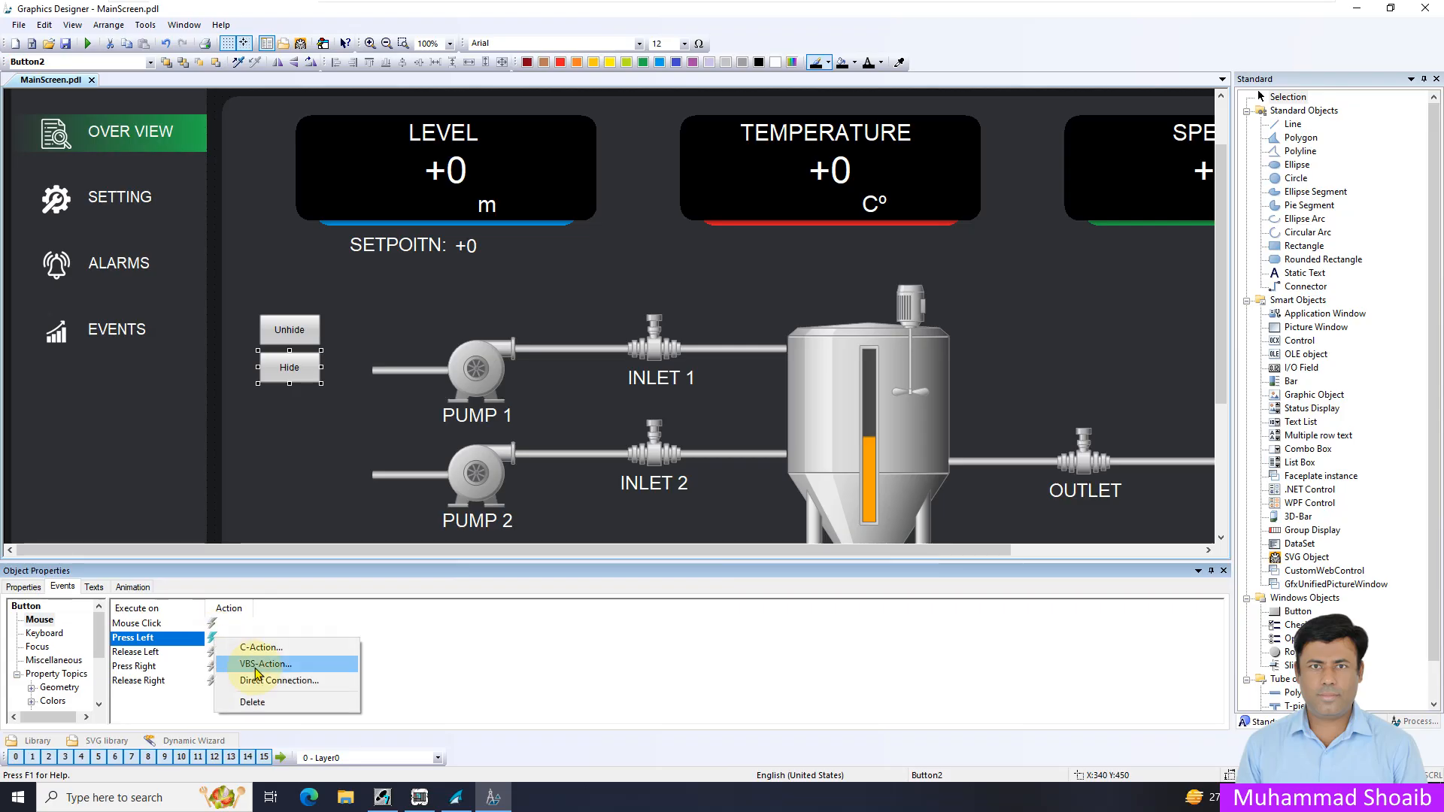
click(256, 665)
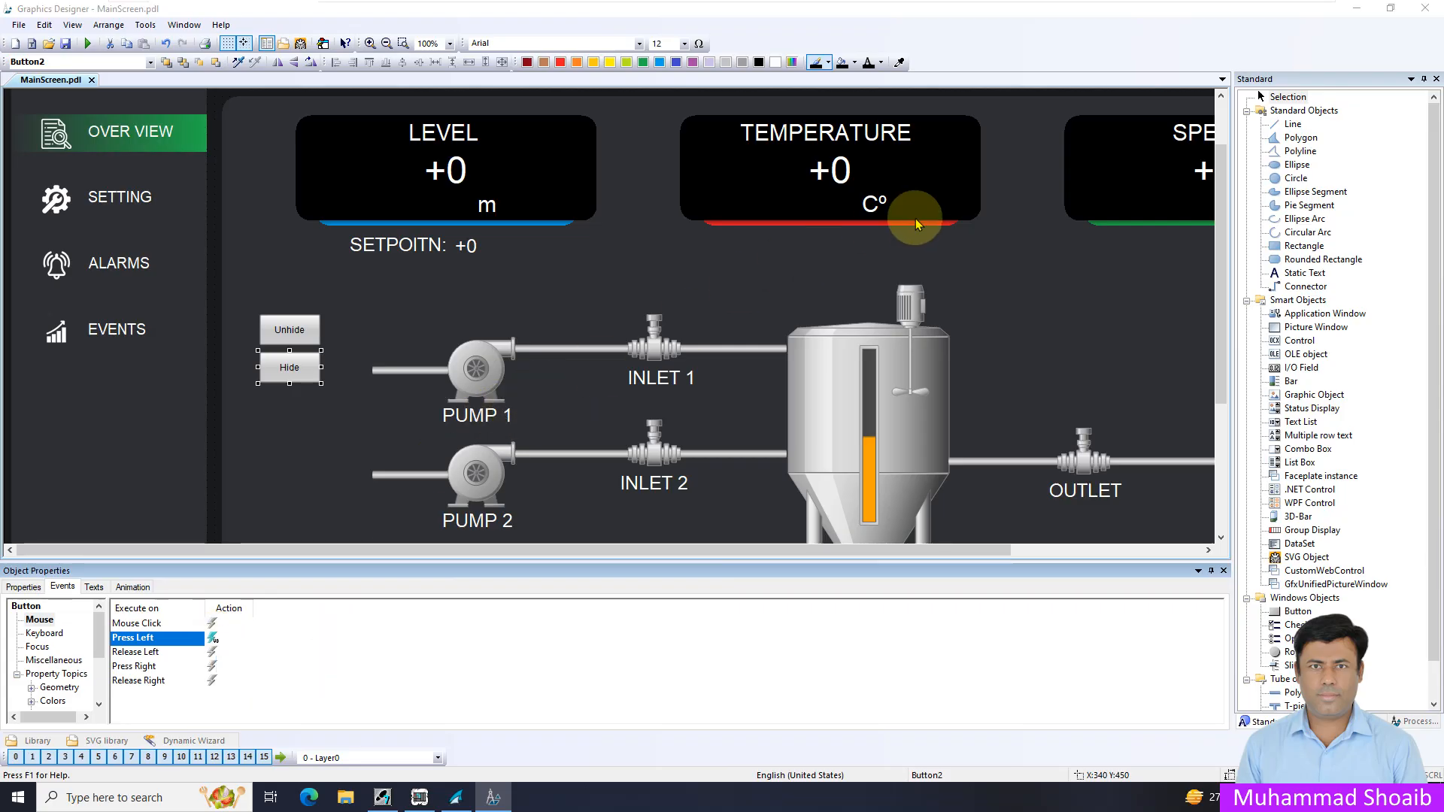
Duplicate the visibility statement on a new line and change the copy's screen item to "Static Text21"
drag(979, 152, 500, 155)
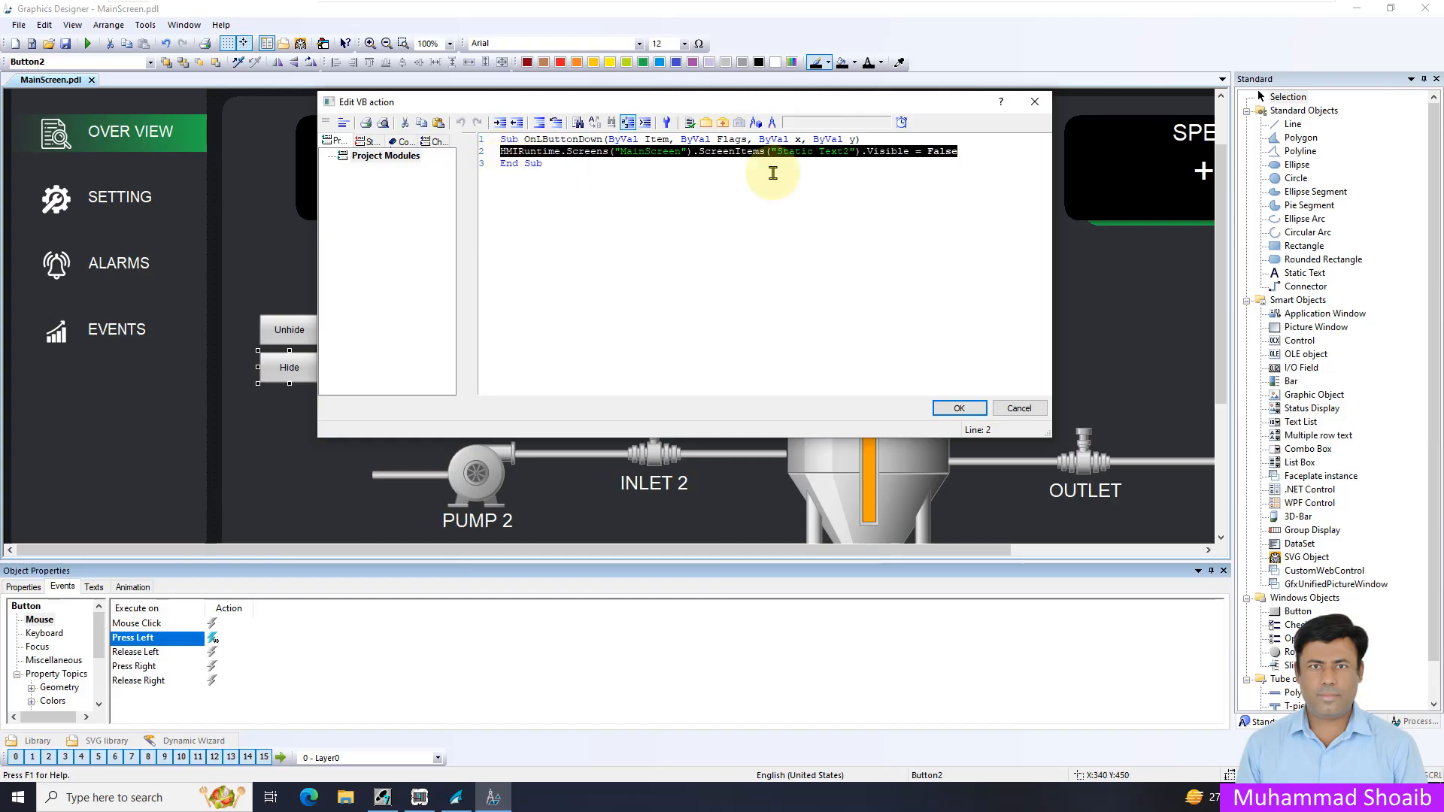
key(ctrl+c)
click(967, 150)
key(Return)
key(ctrl+v)
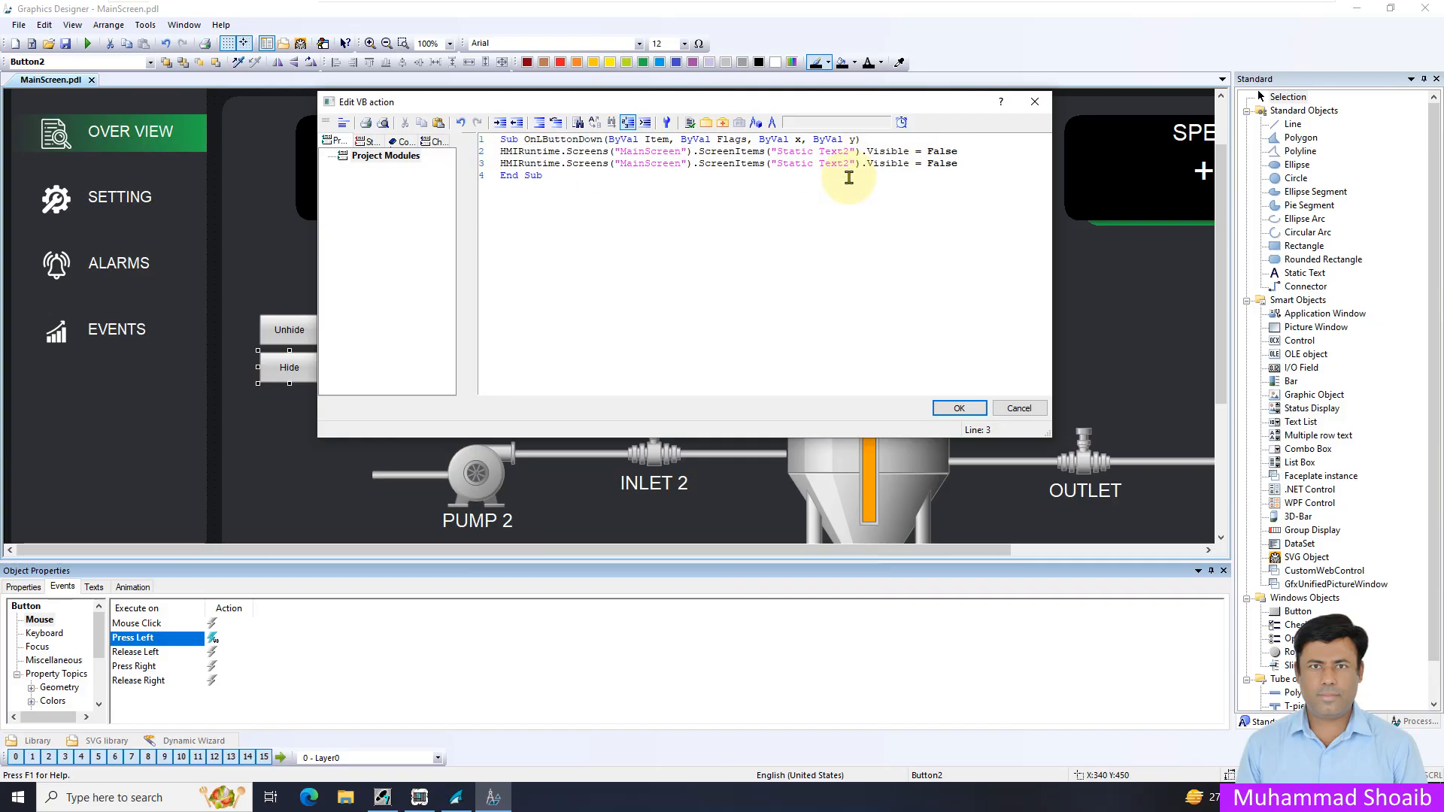
text(1)
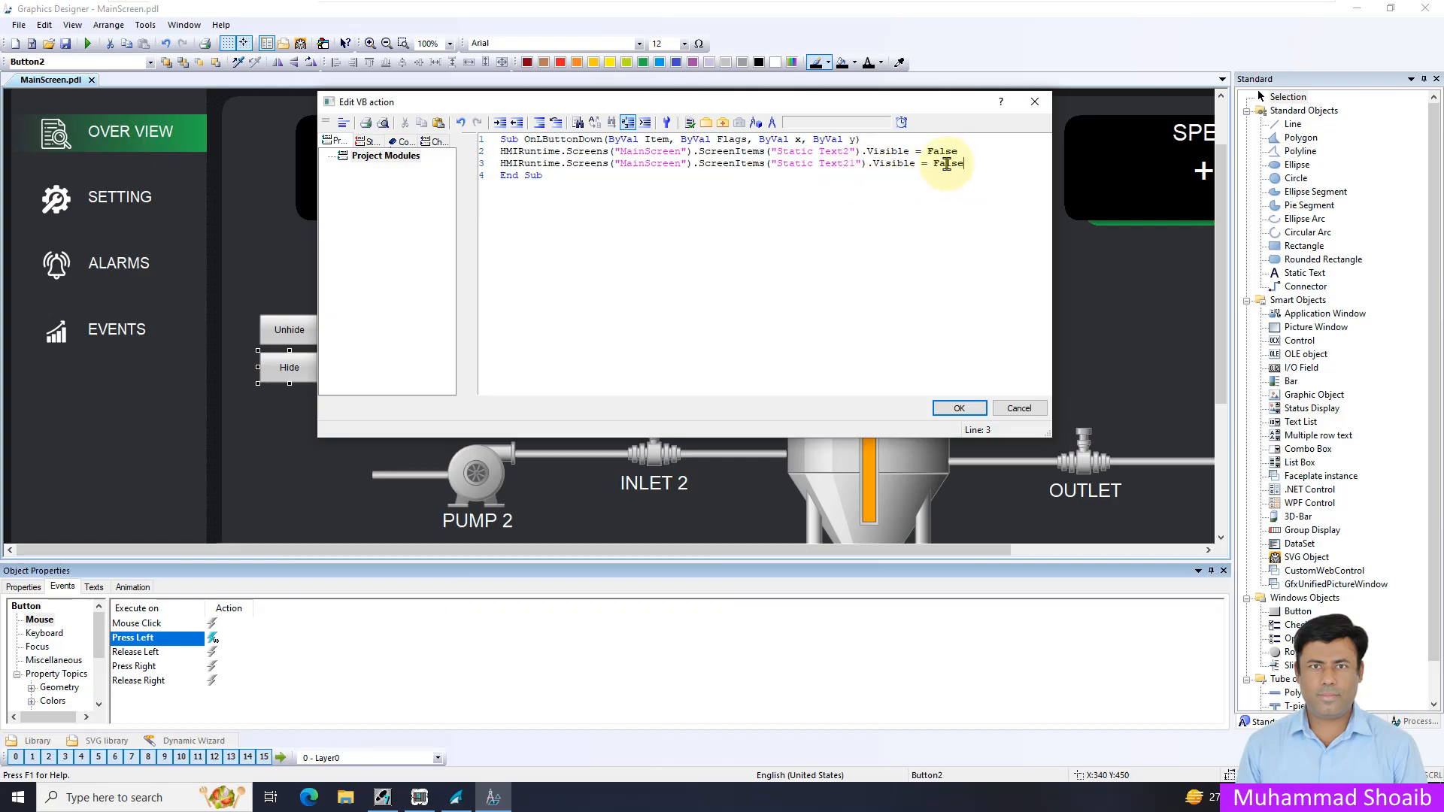
Copy both visibility statements from the Hide button's OnLButtonDown procedure
drag(965, 164, 490, 152)
right_click(519, 157)
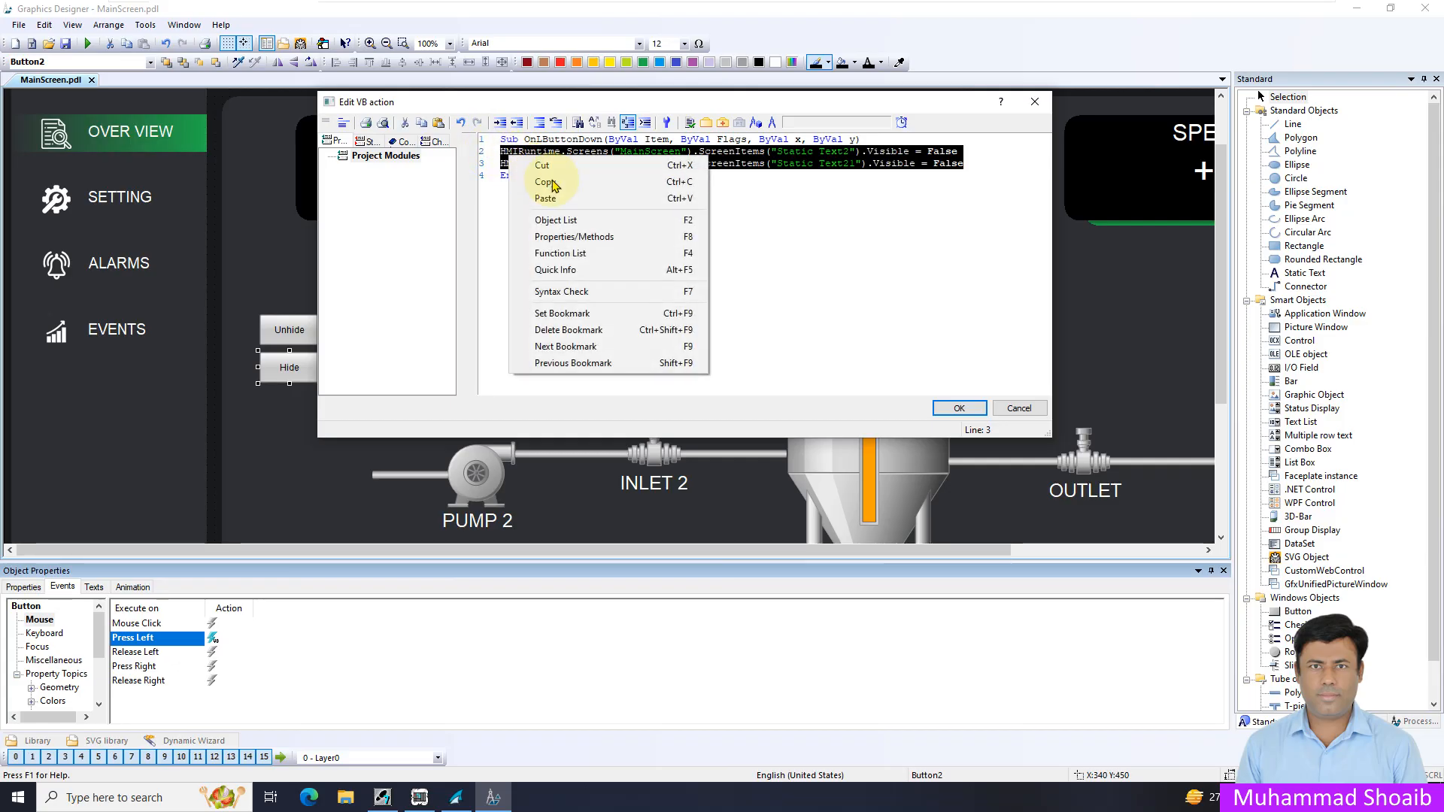
click(548, 184)
click(726, 208)
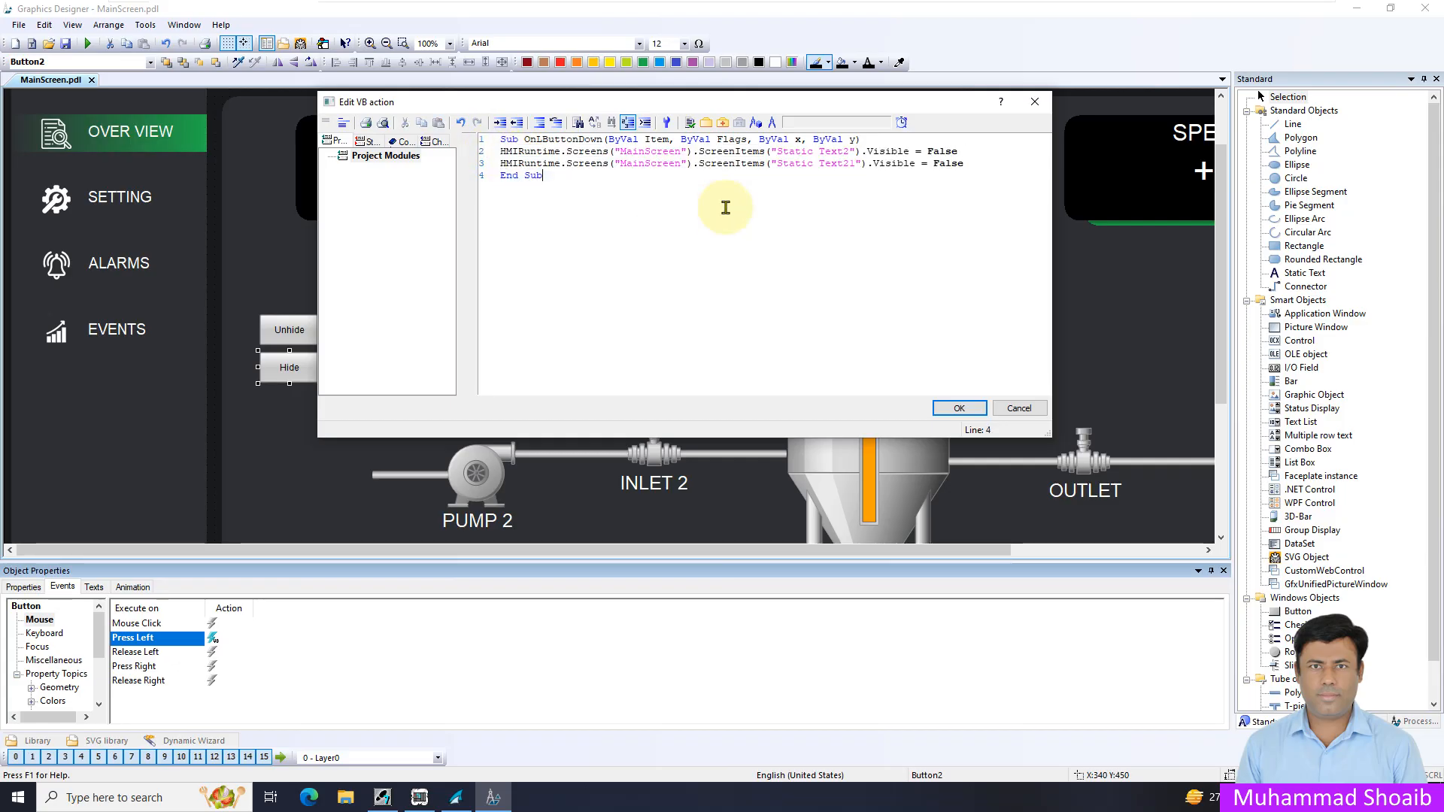
Check the syntax of the two-statement Hide script and accept the edited action
click(690, 123)
click(714, 306)
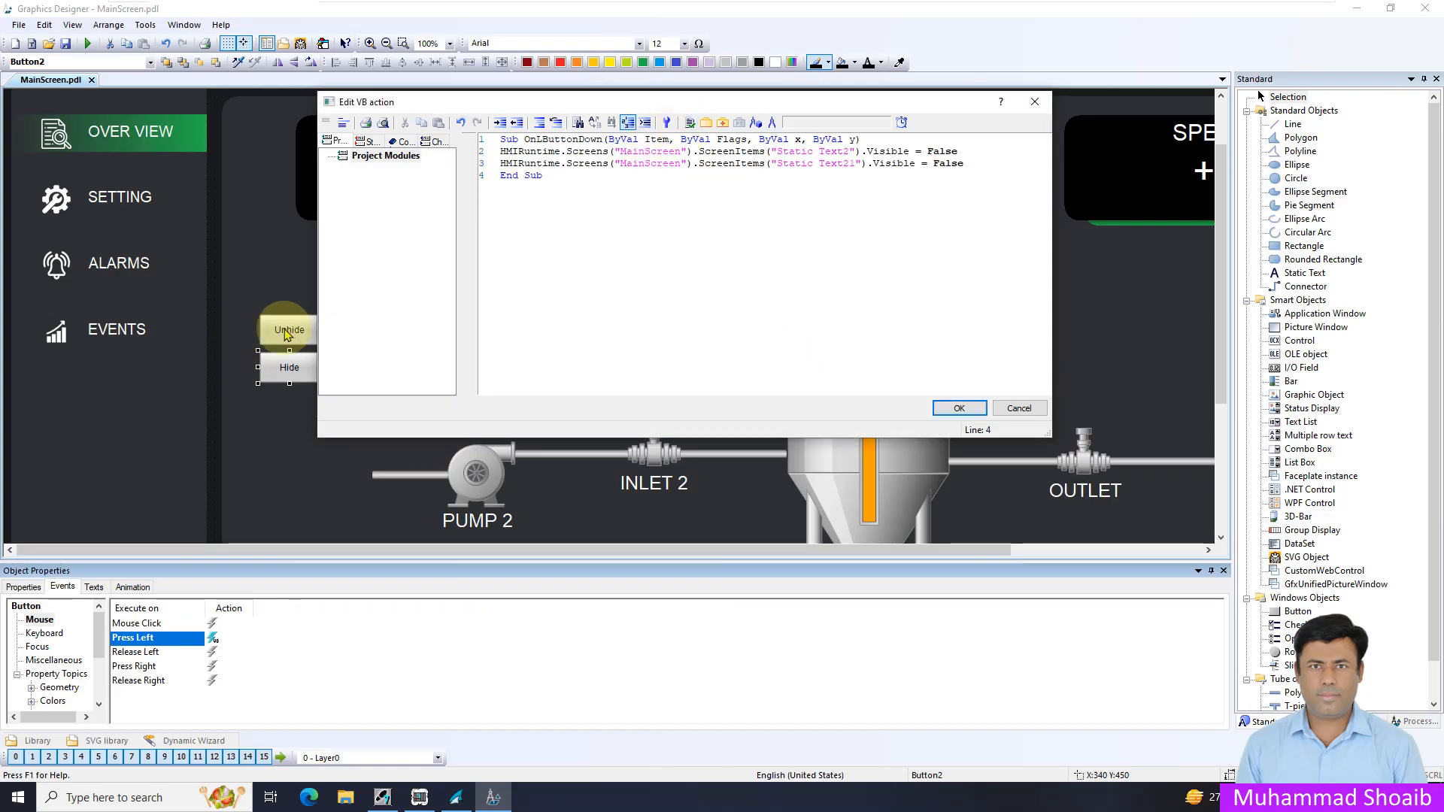
click(954, 414)
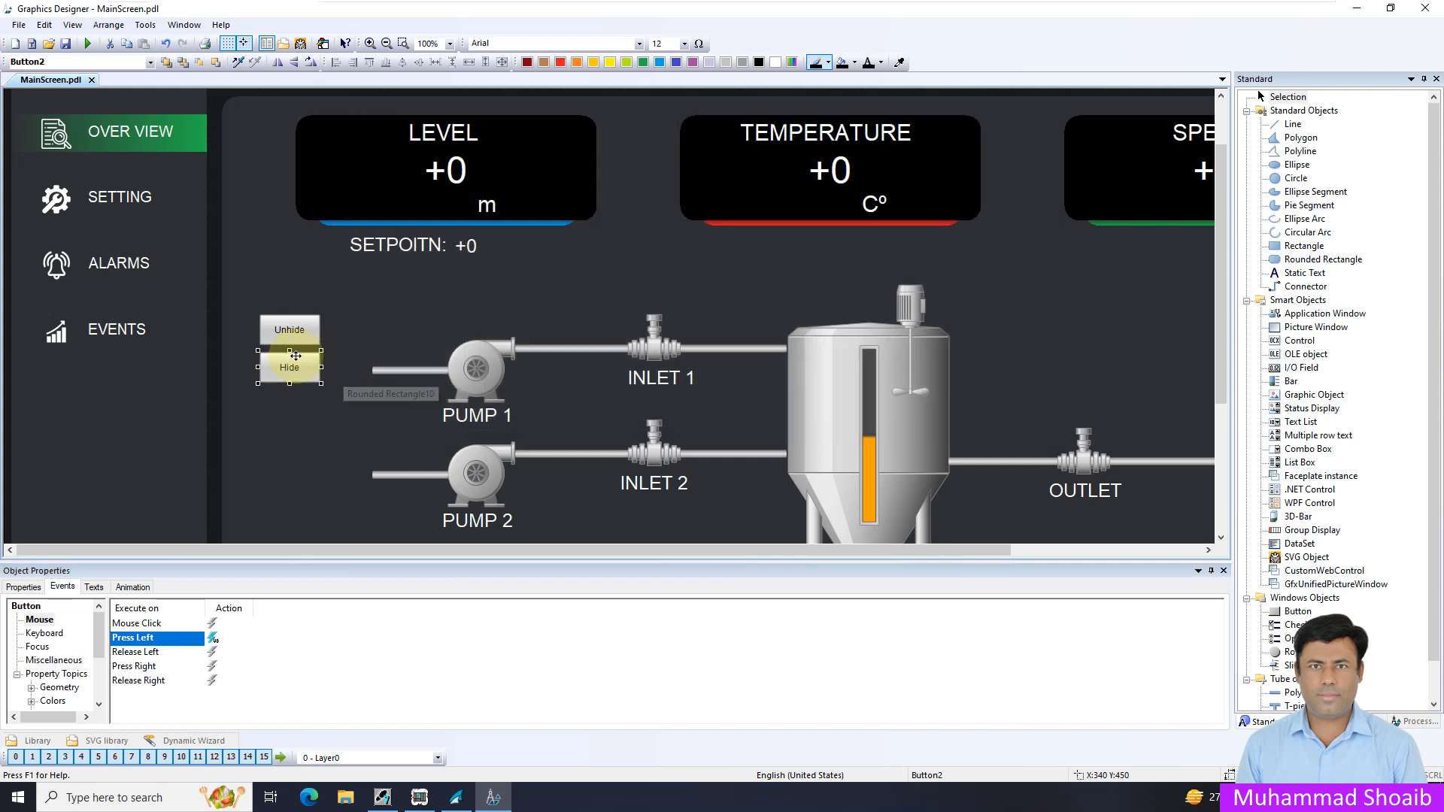
Open a VBS action for the Unhide button's Press Left mouse event and paste the two copied statements into it
click(287, 327)
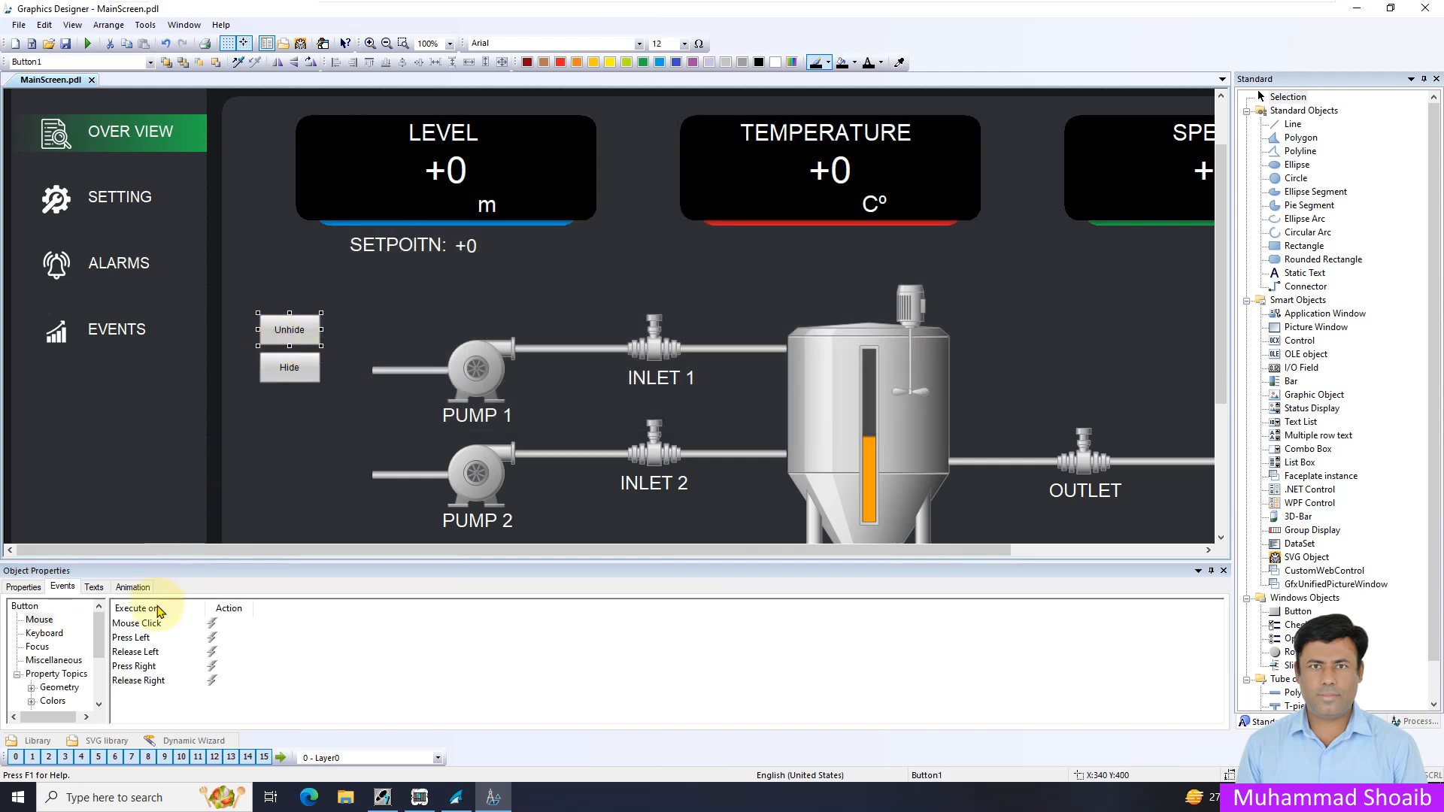
click(40, 619)
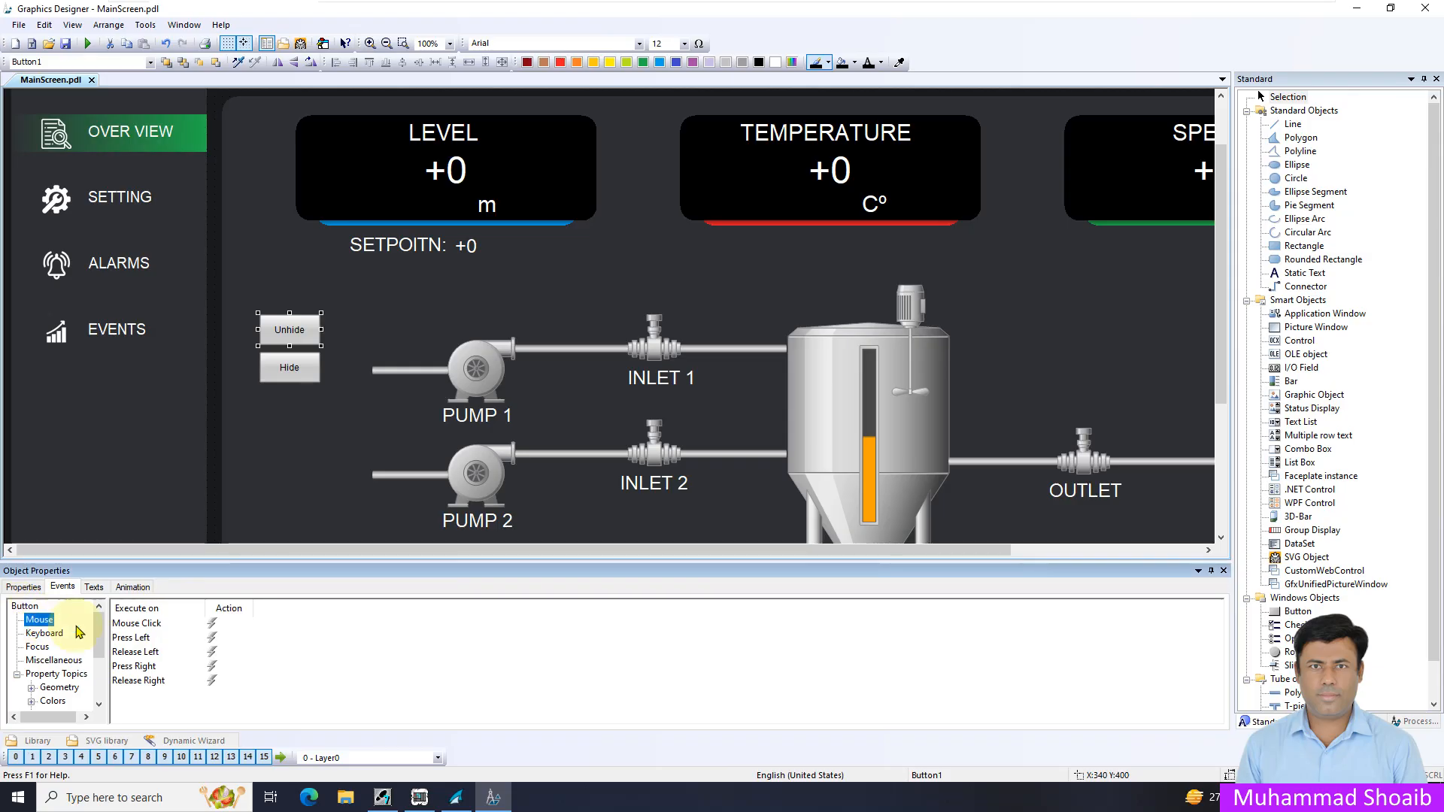
right_click(211, 640)
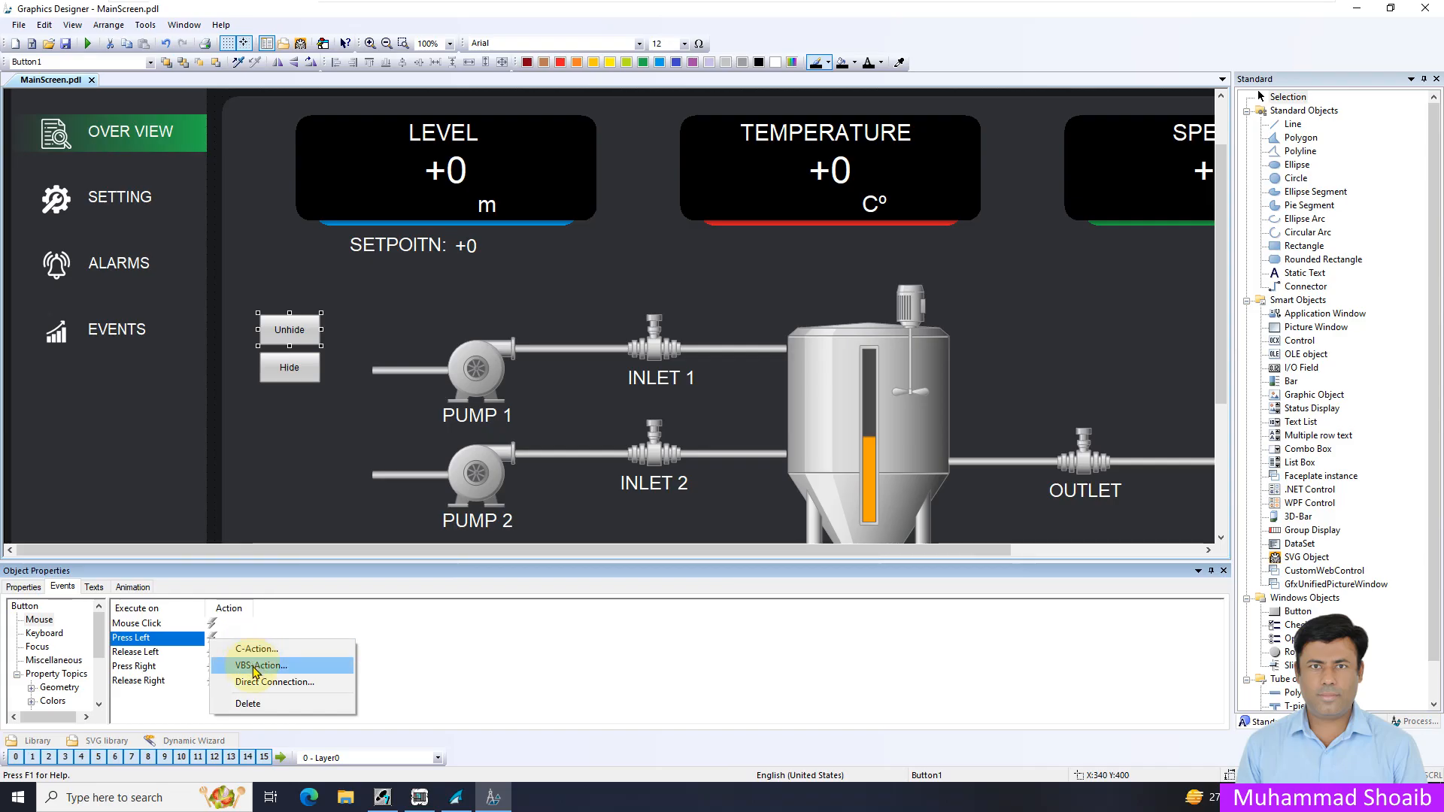
click(255, 666)
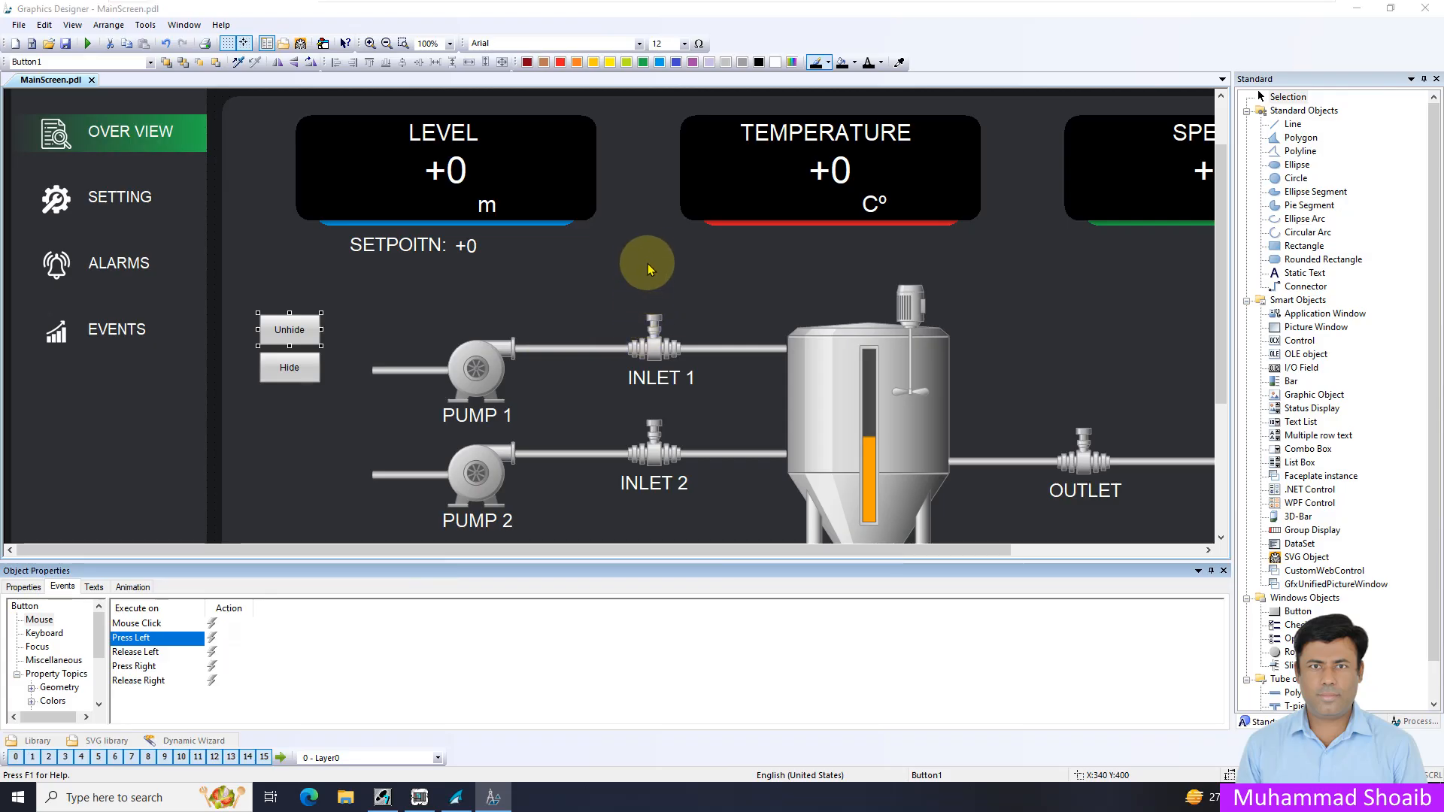
click(531, 154)
key(ctrl+v)
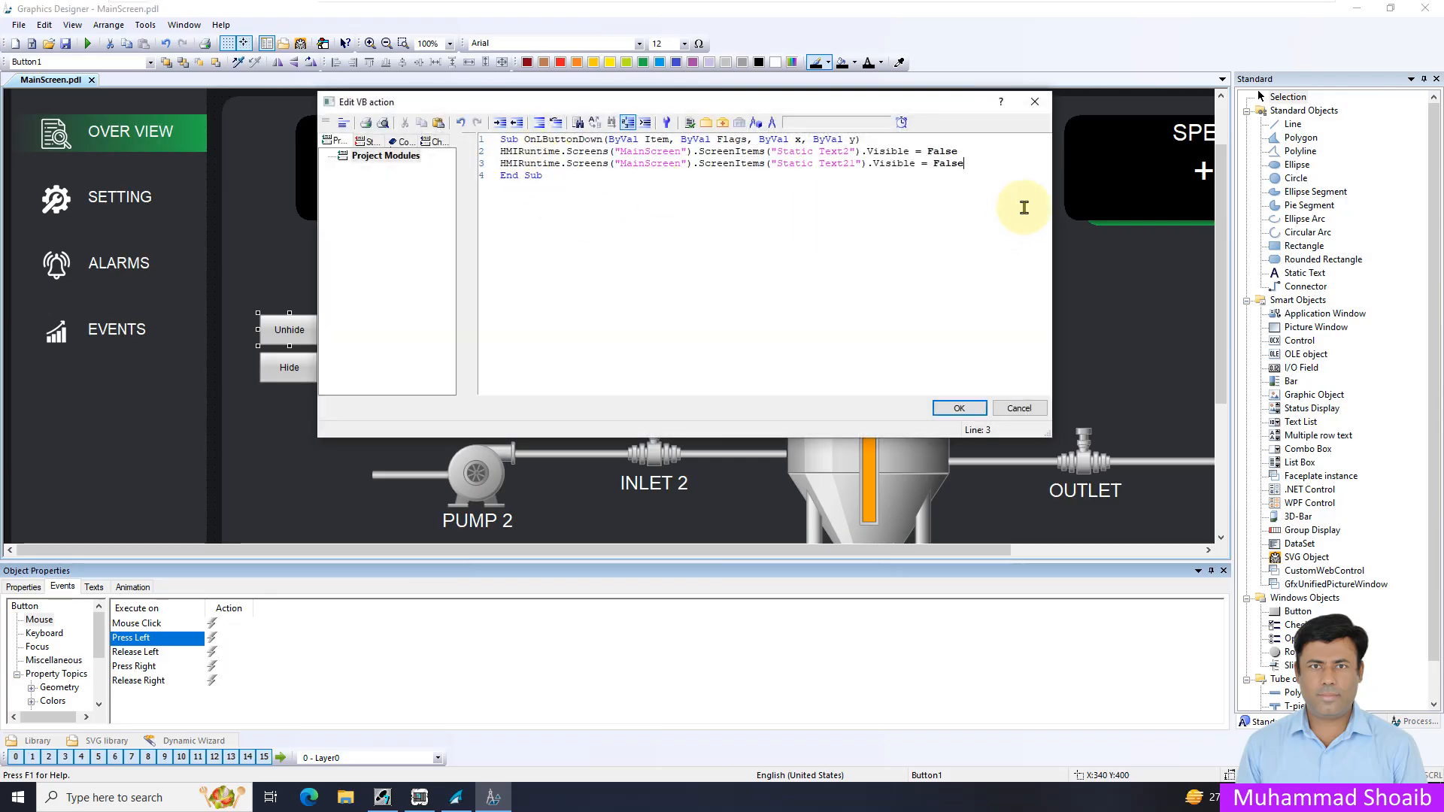
Set Visible to True for both Static Text2 and Static Text21 in the Unhide script and accept the action
drag(958, 151, 929, 151)
text(True)
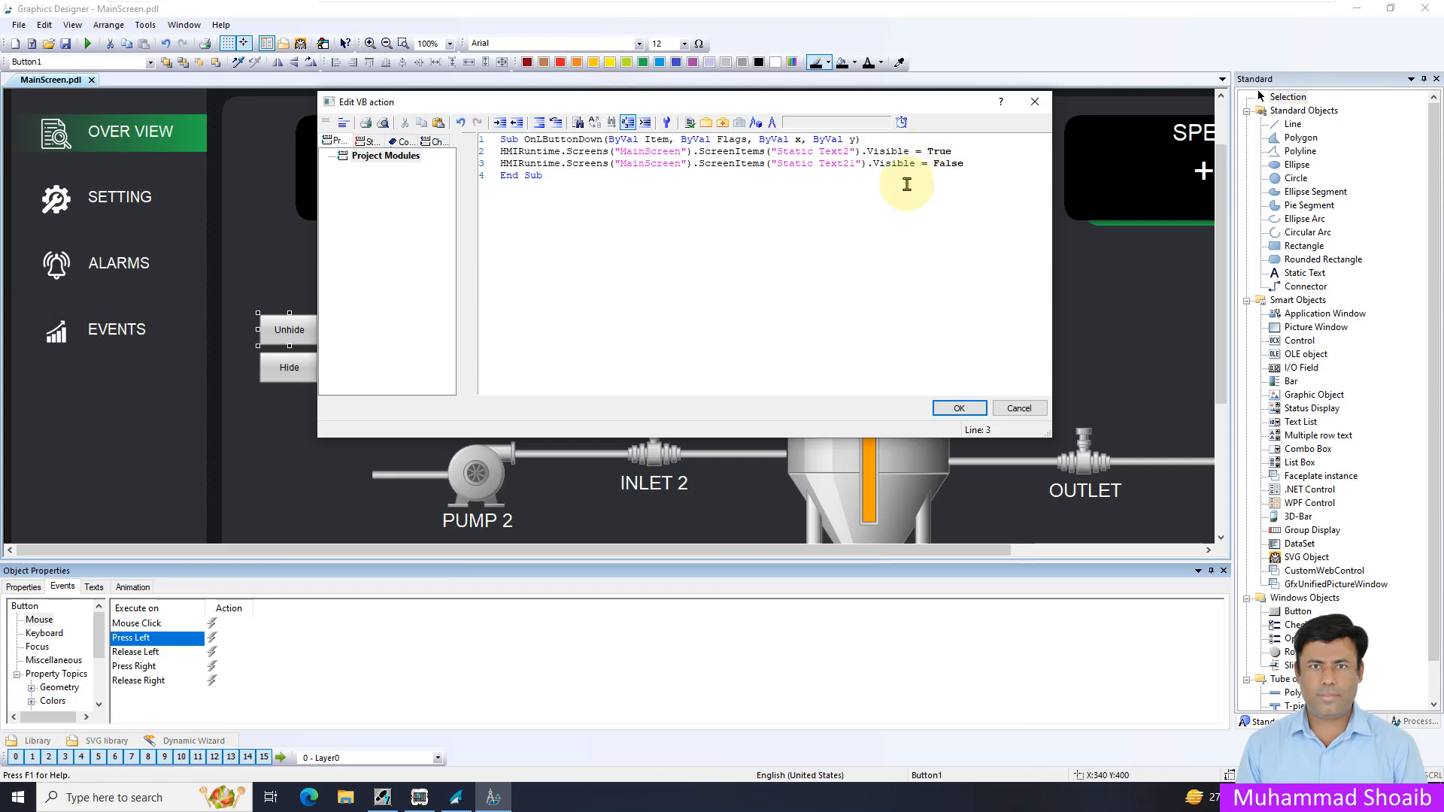
drag(964, 163, 948, 163)
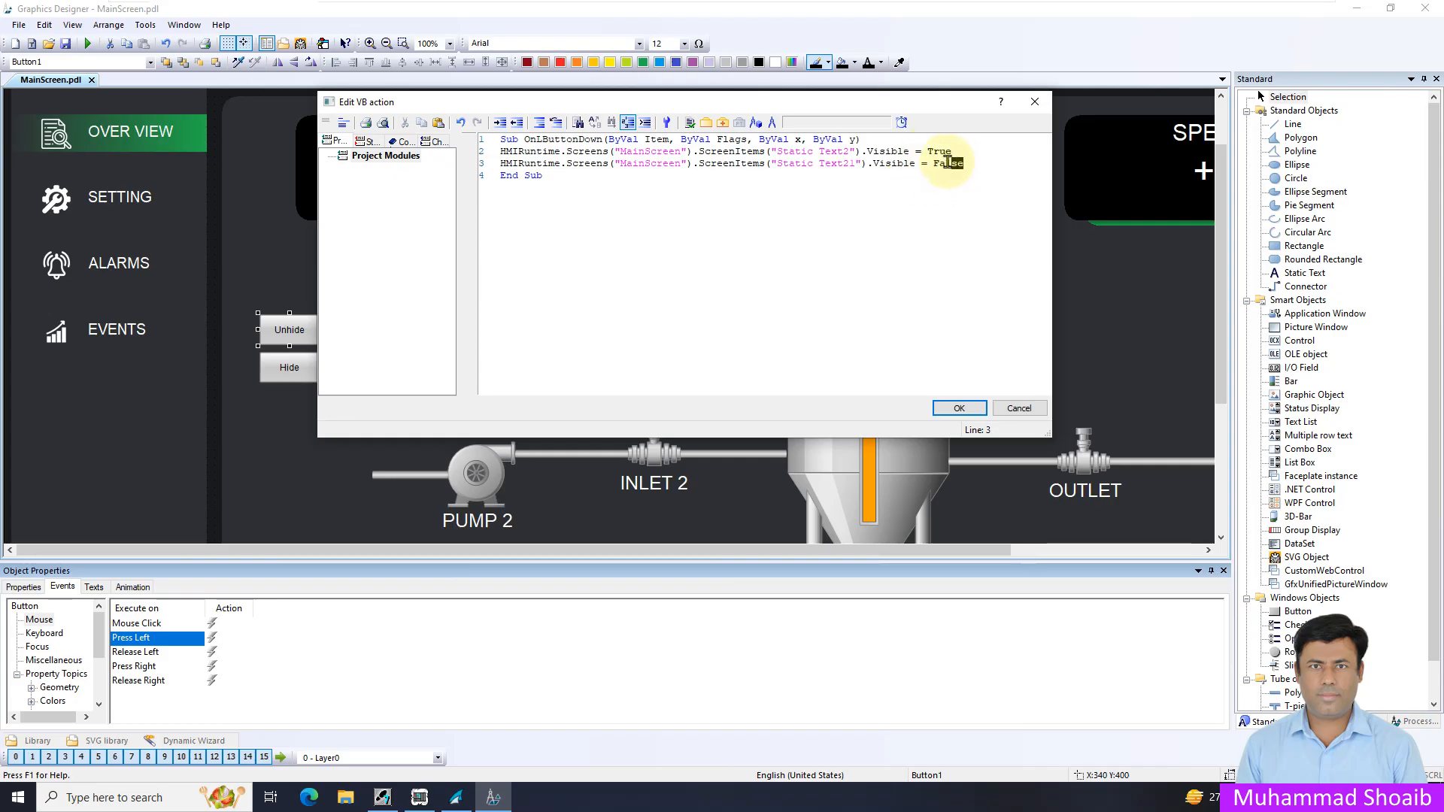
text(tru)
click(946, 248)
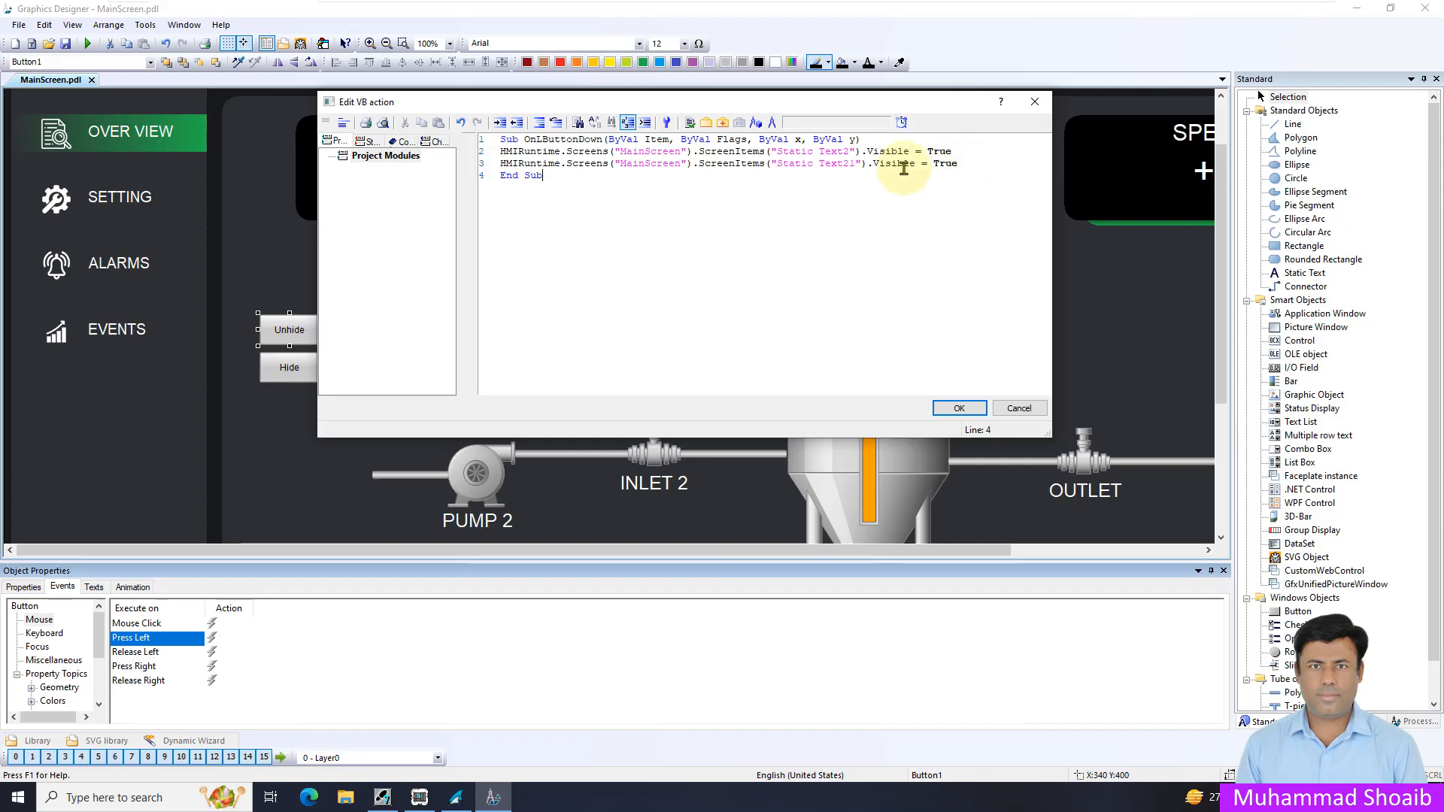
click(965, 414)
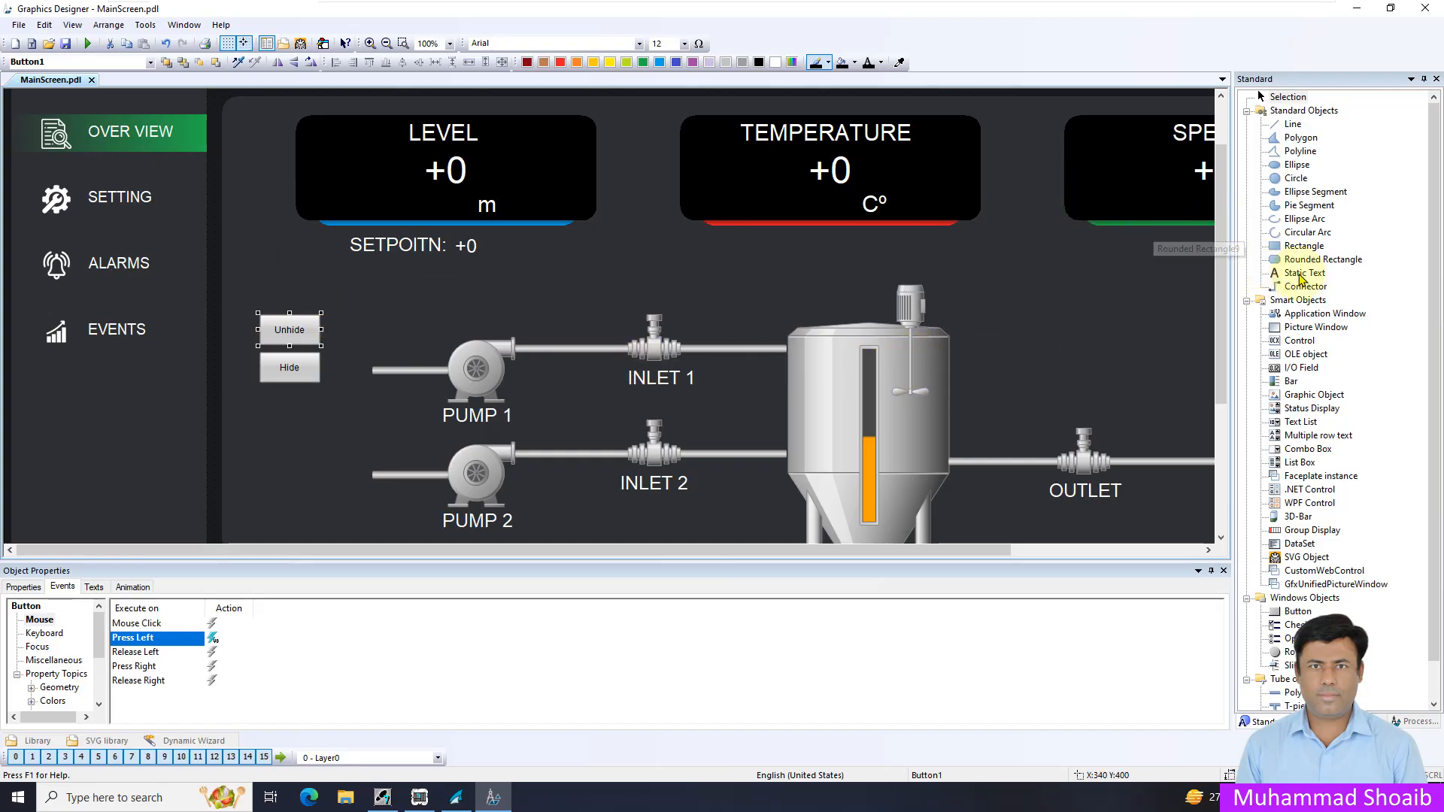
Add a static text reading "Max Level: 10m" beside the tank's upper right and widen its frame to fit the text
click(1305, 273)
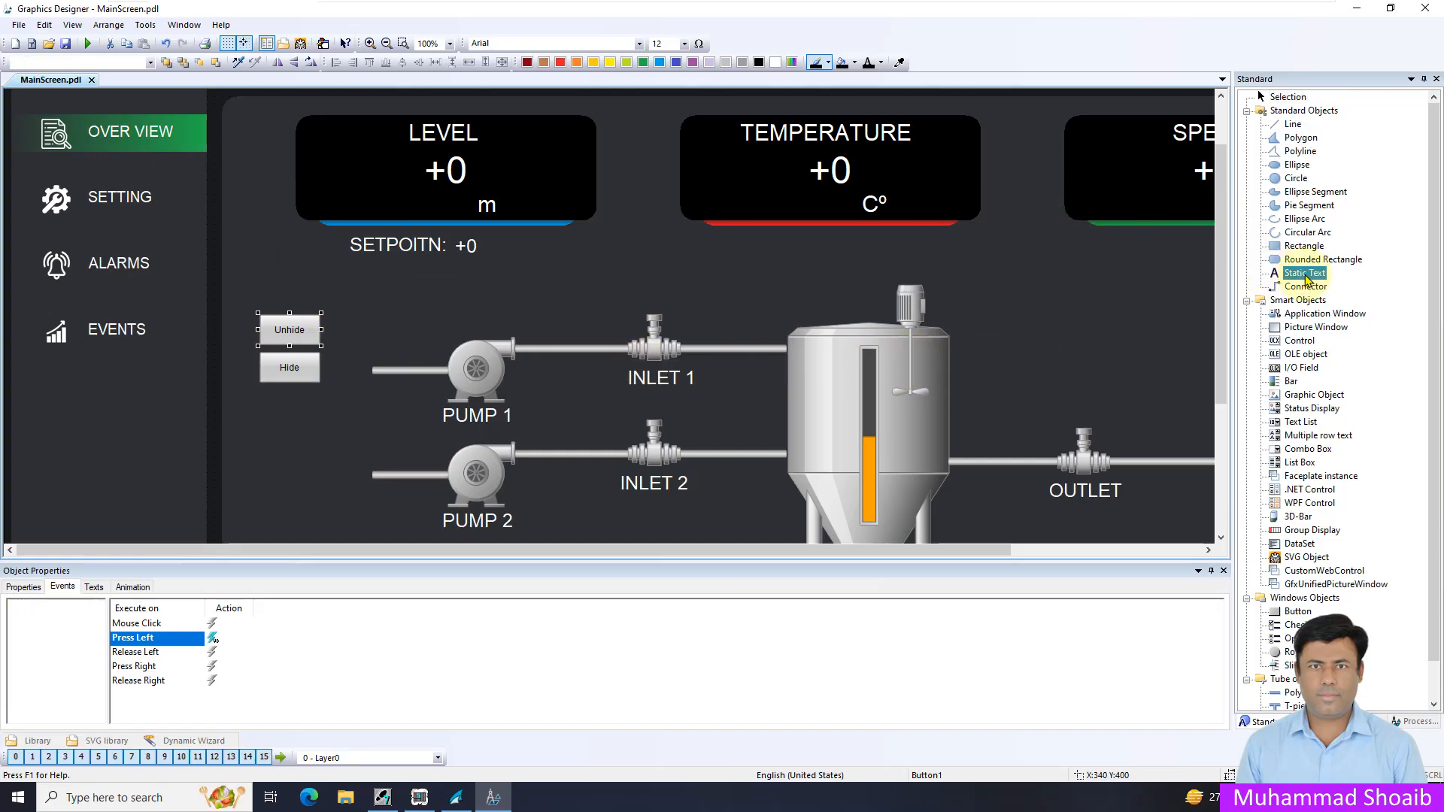
click(965, 342)
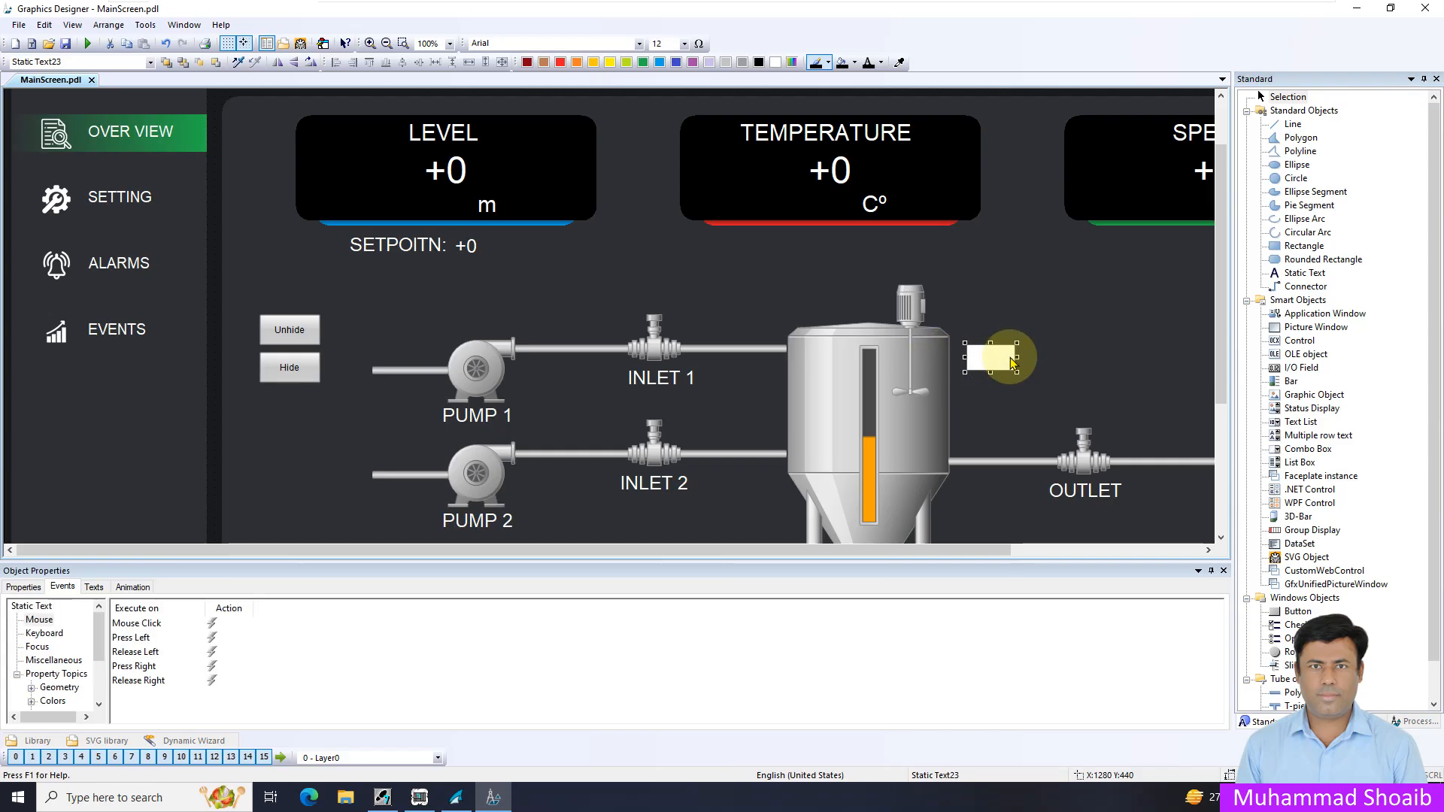
text(Max)
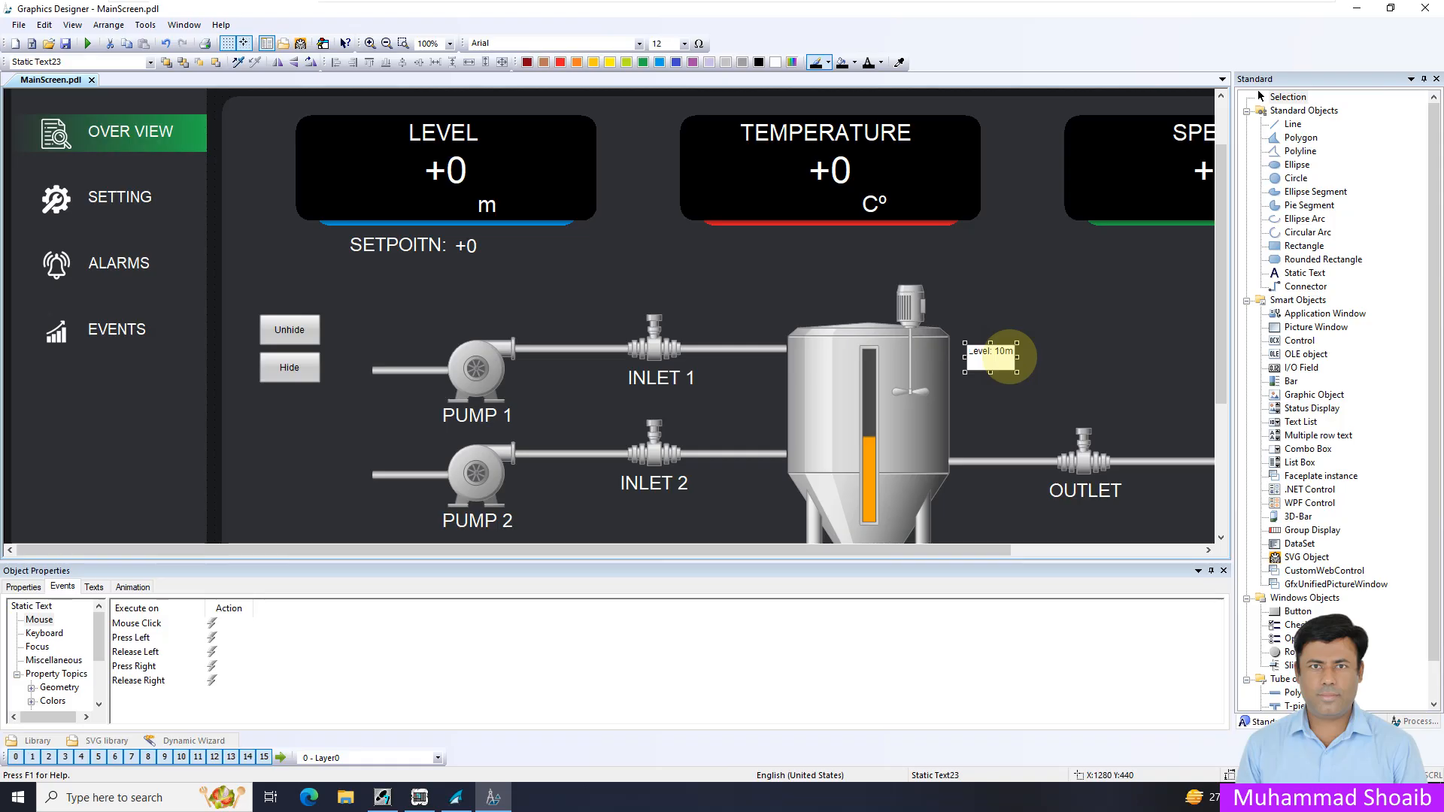
key(Return)
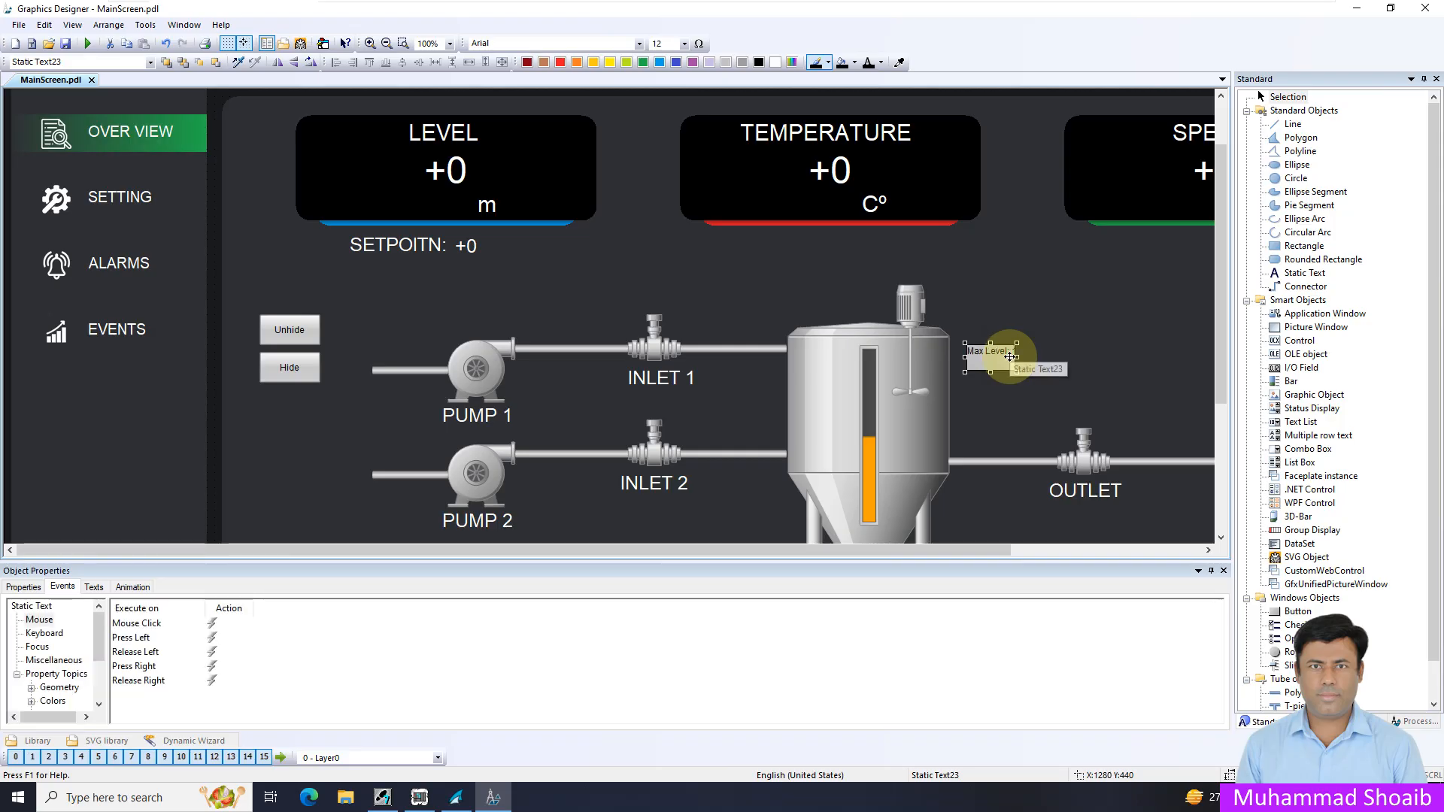
mouse_move(1017, 358)
mouse_down()
mouse_move(1074, 361)
mouse_move(1030, 360)
mouse_up()
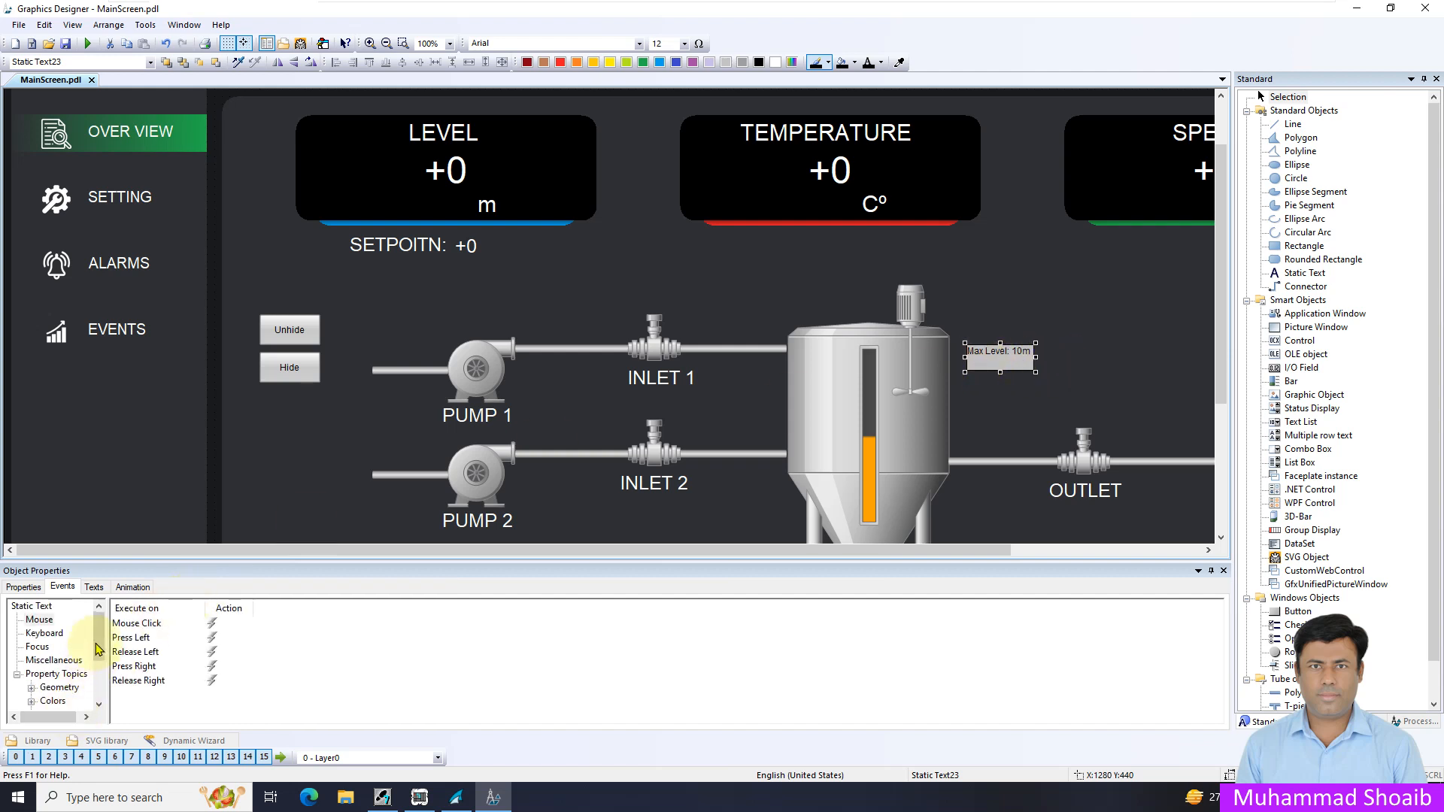
Set Global Color Scheme to No in the Effects properties of the Max Level text
drag(96, 643, 104, 667)
click(23, 587)
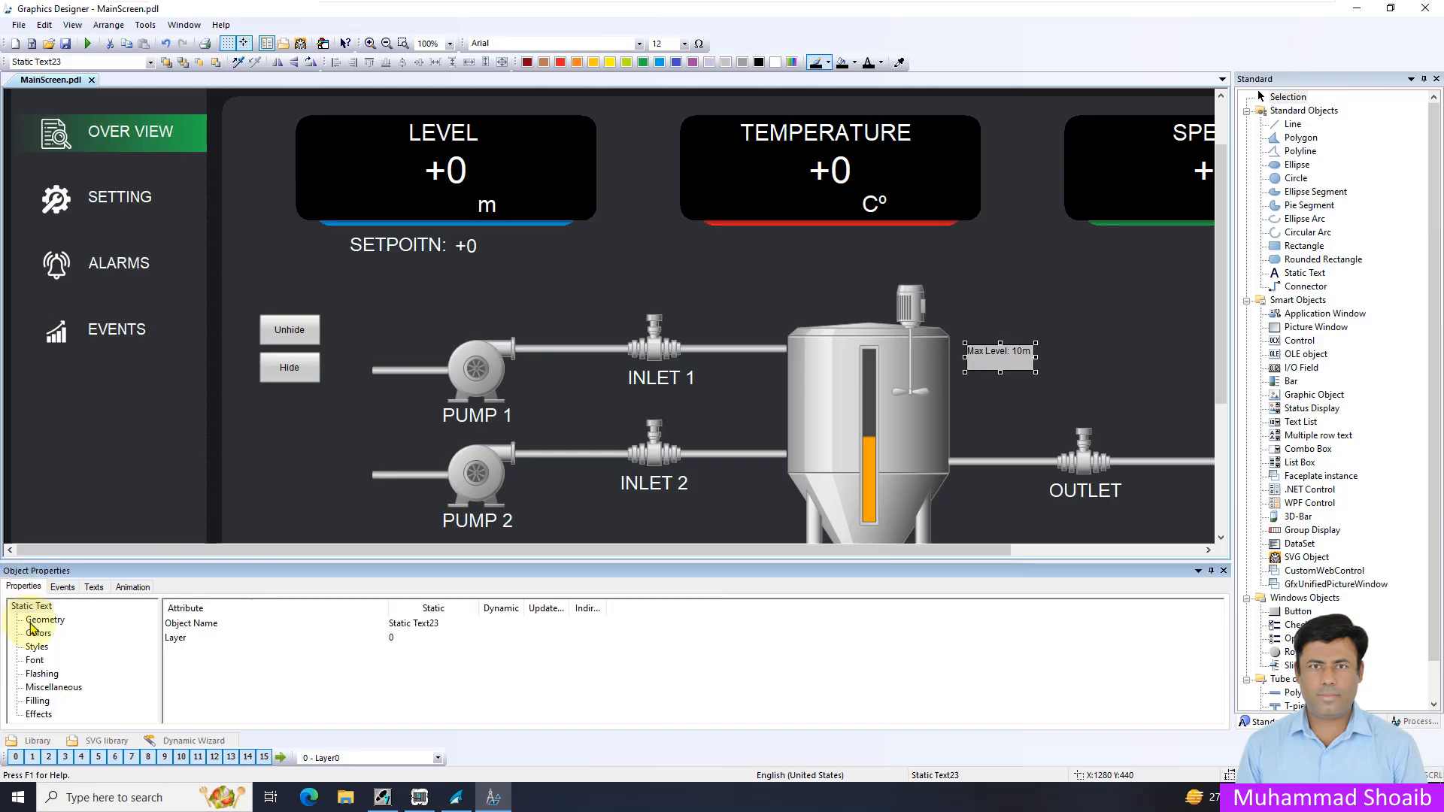
click(41, 714)
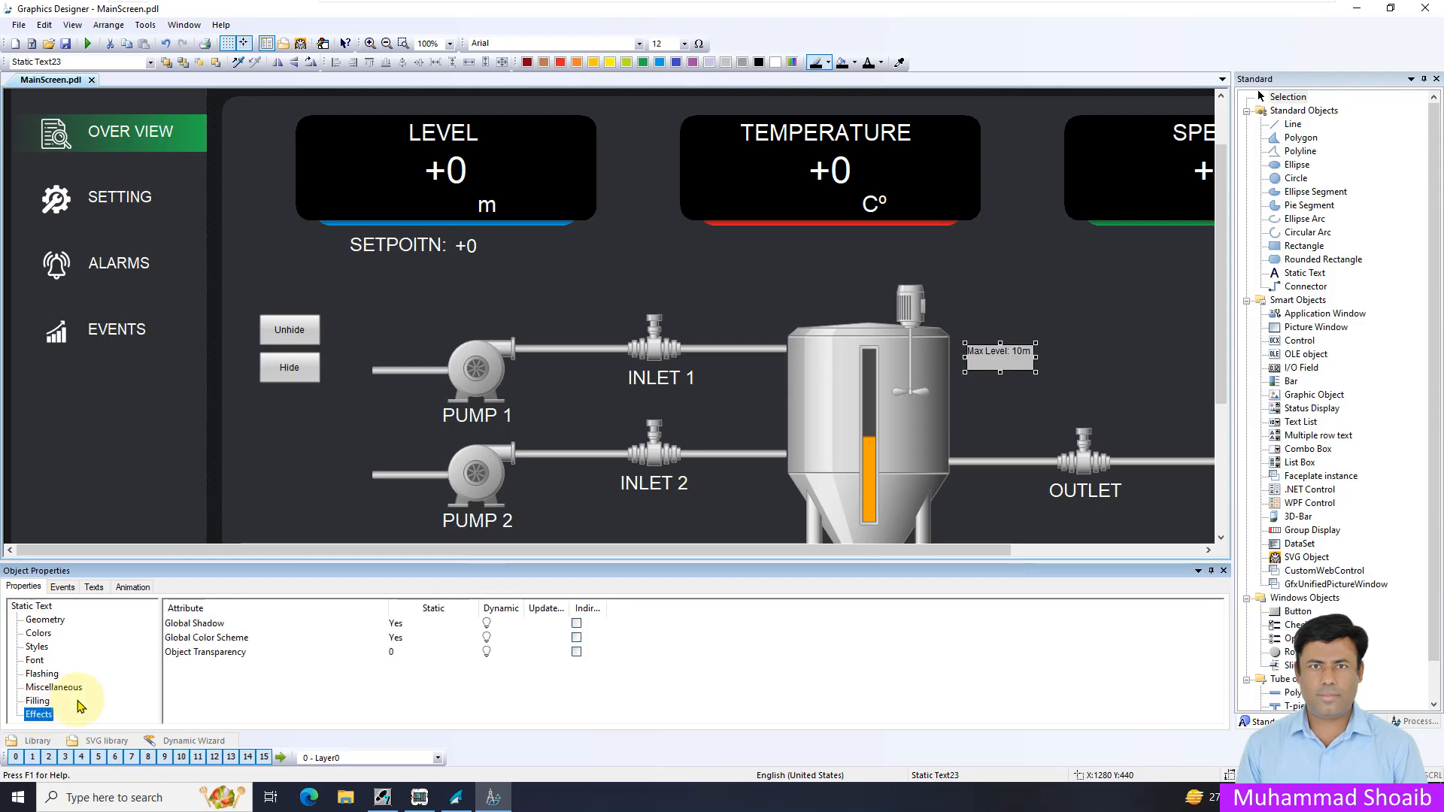
click(197, 638)
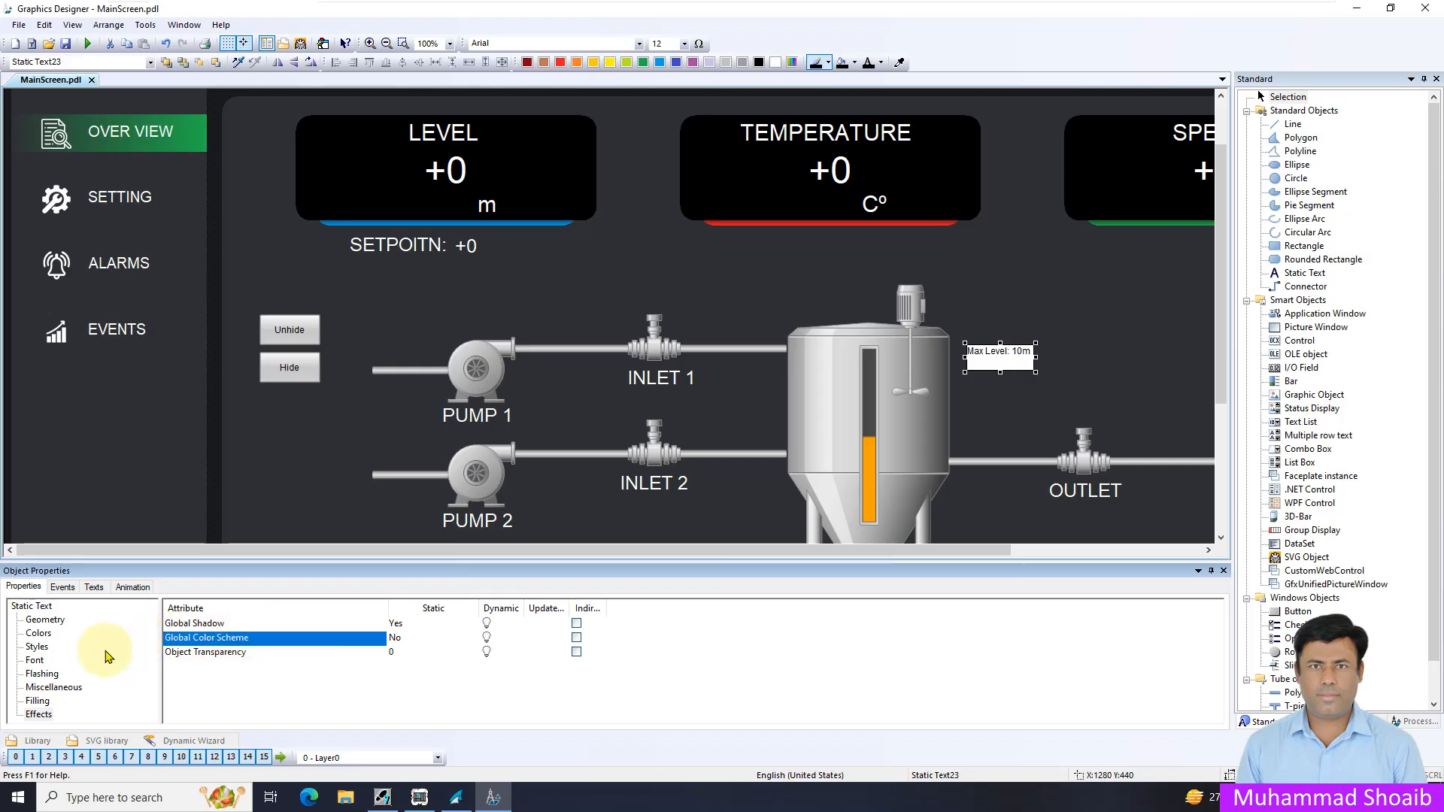
Set the Max Level text's fill pattern to the transparent pattern 1
click(38, 648)
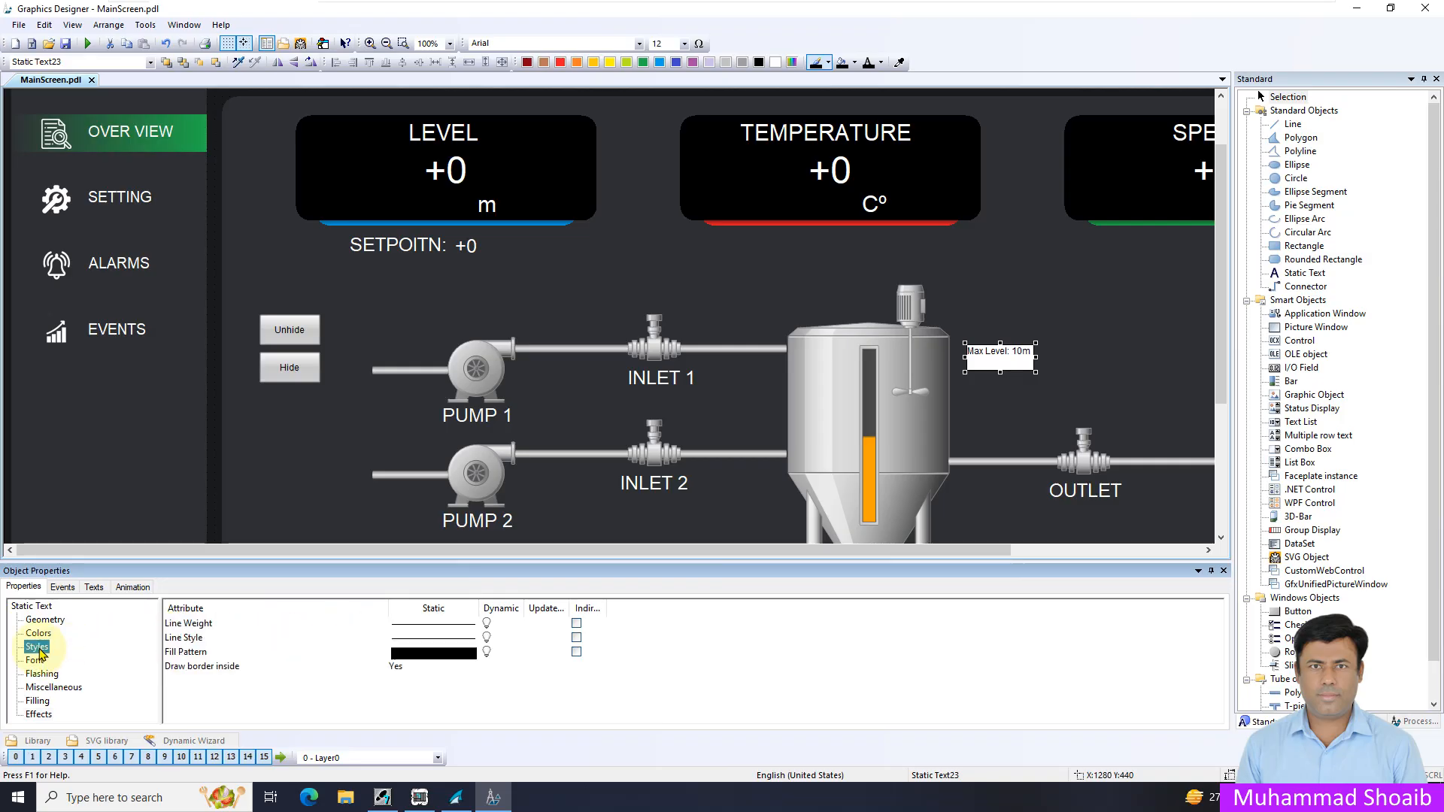
click(425, 652)
double_click(434, 652)
click(499, 519)
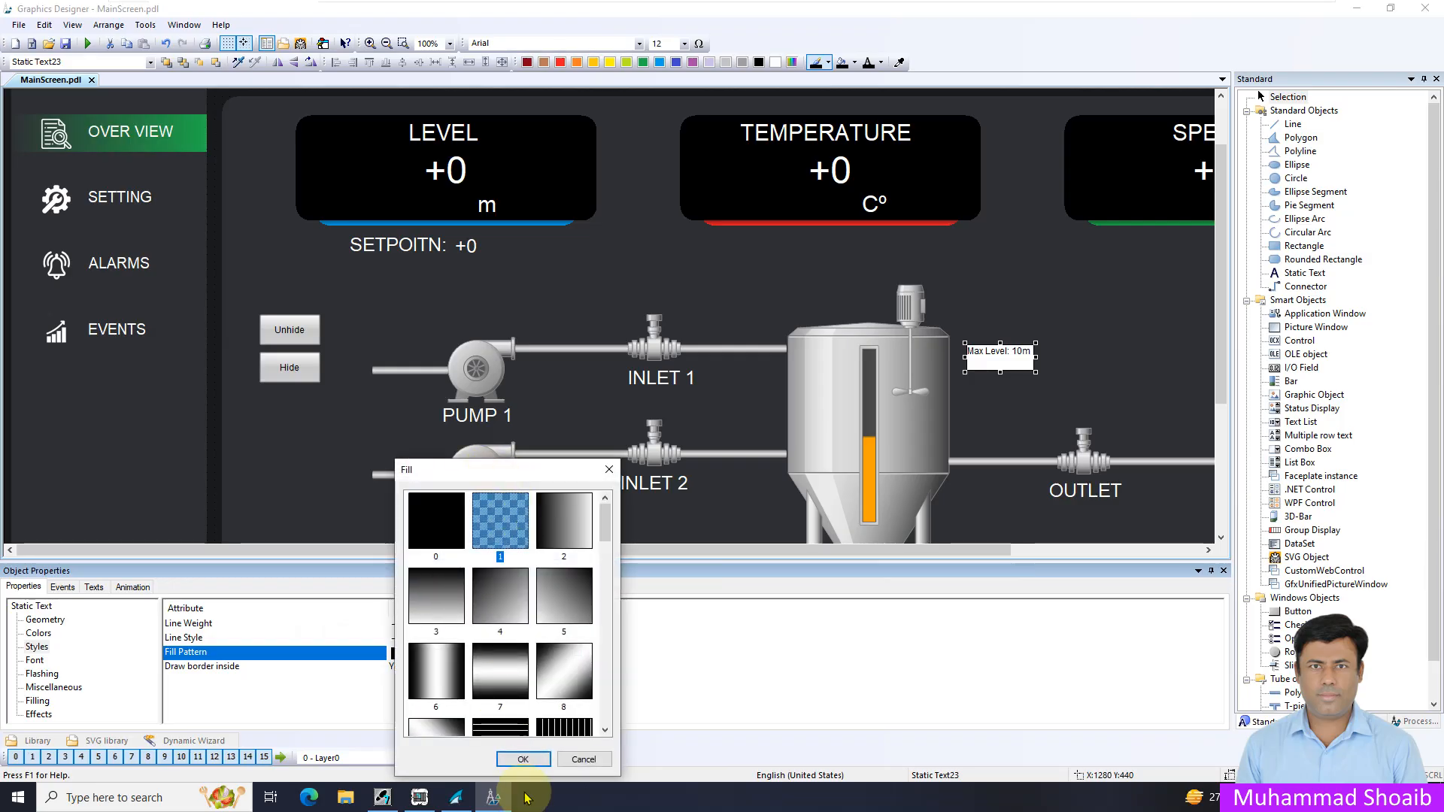
click(522, 752)
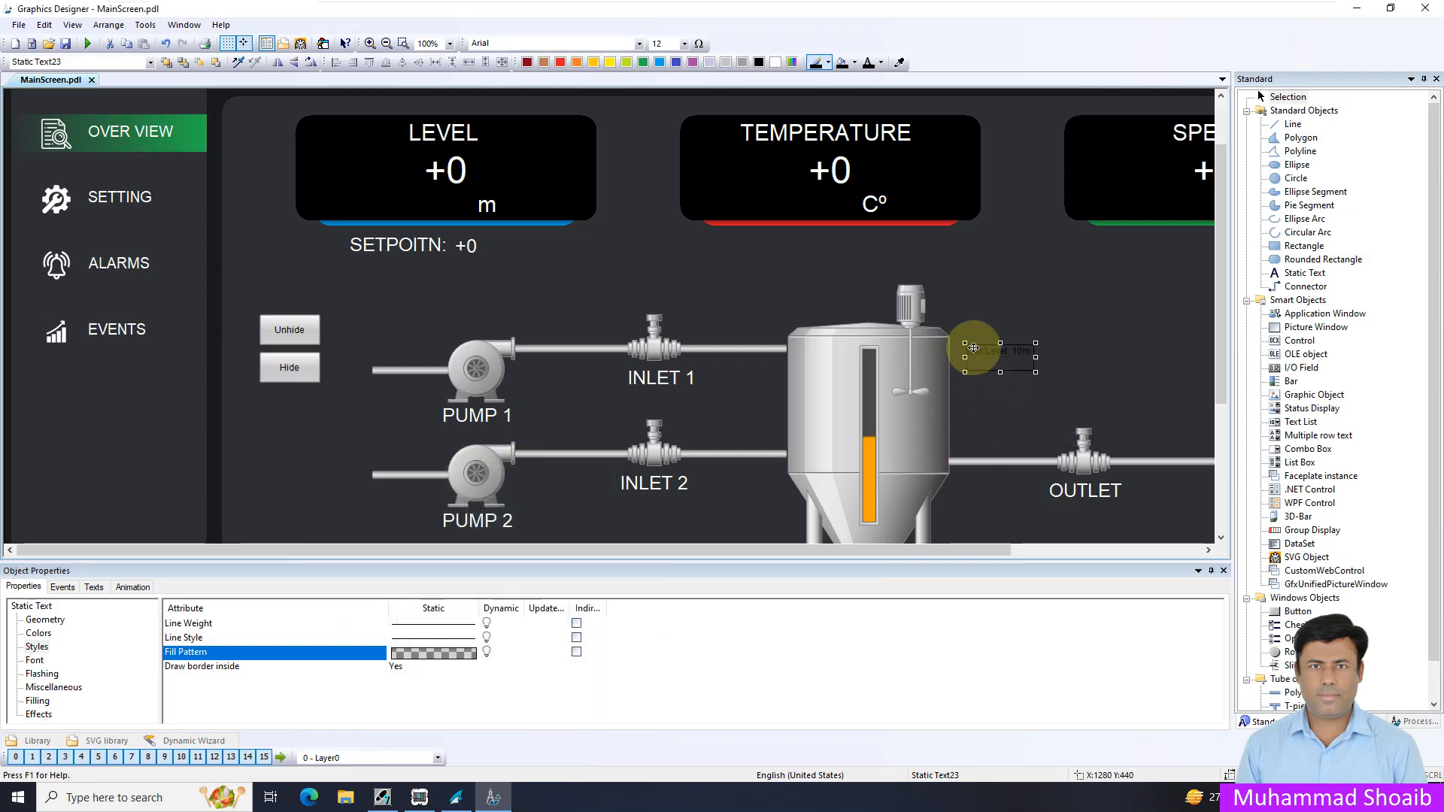
Set the Max Level text's border line weight to 0
click(439, 627)
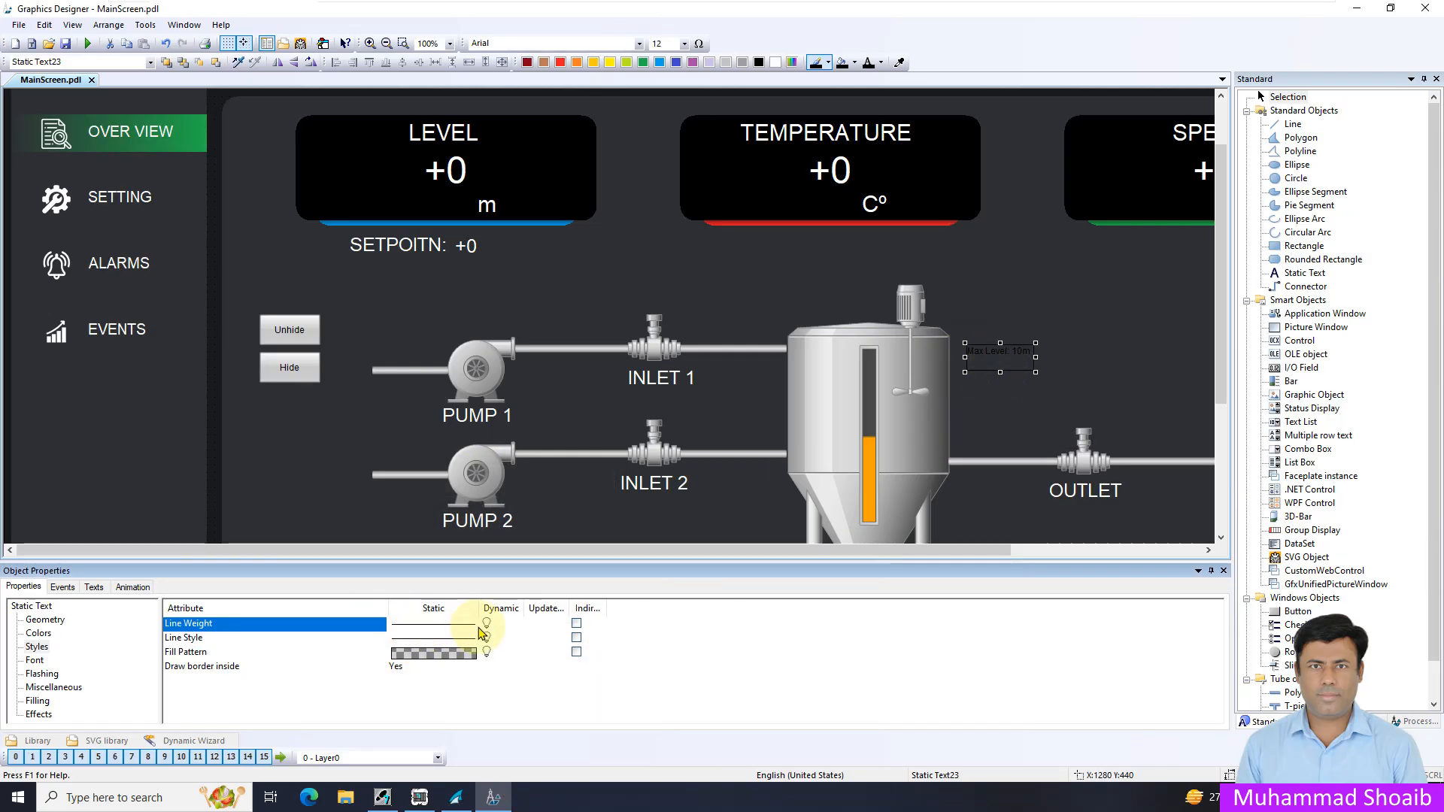
double_click(481, 627)
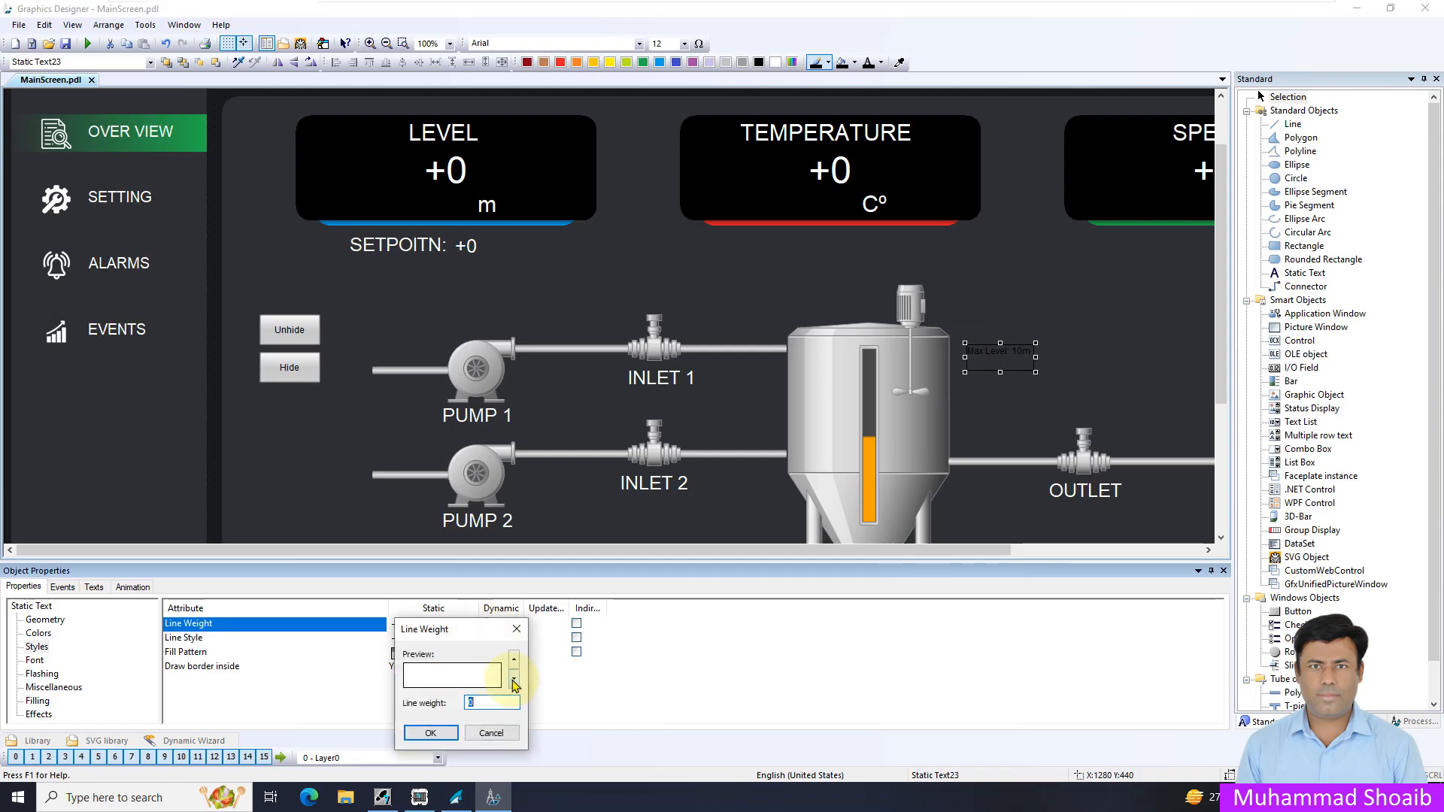
click(430, 734)
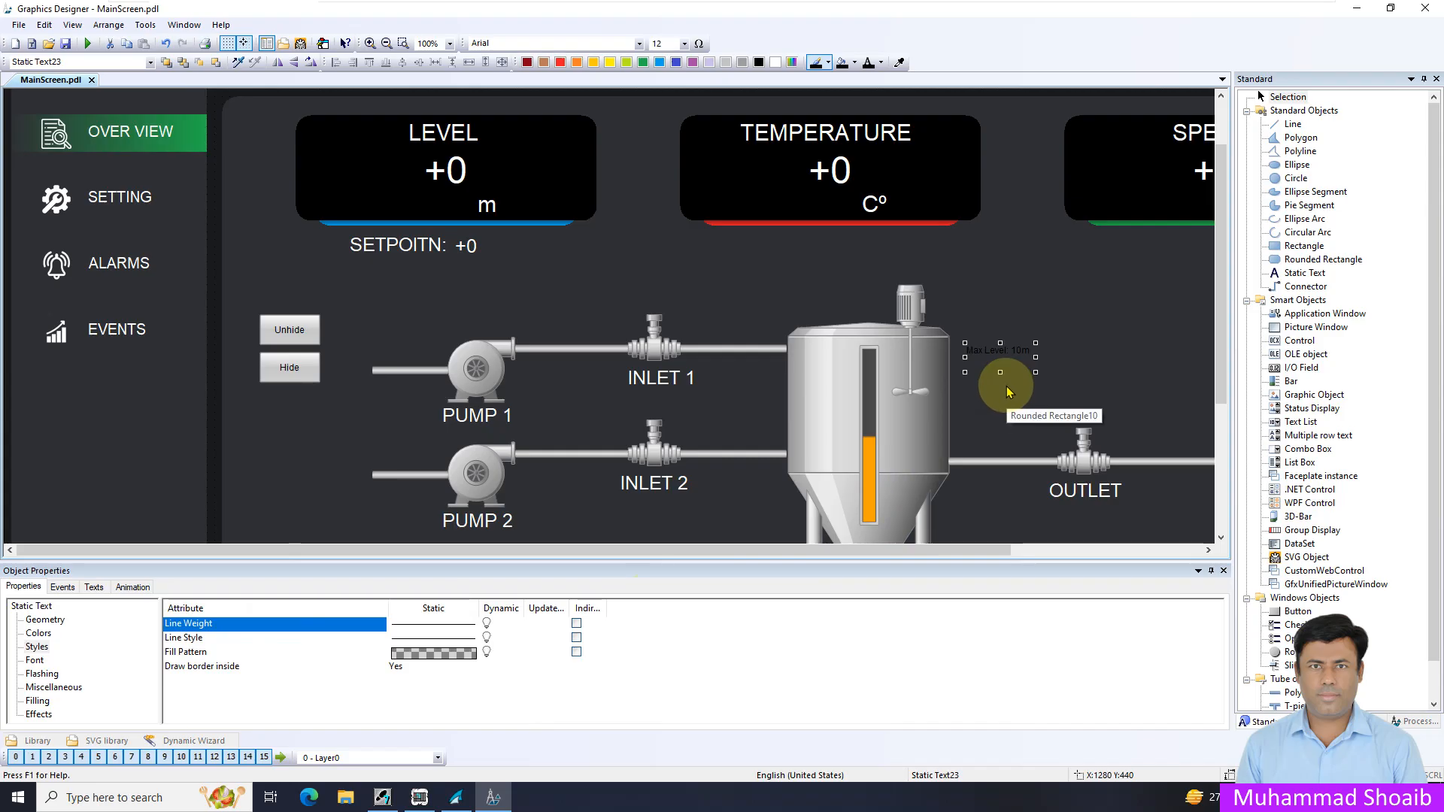
Set the Max Level text's font size to 15
click(35, 661)
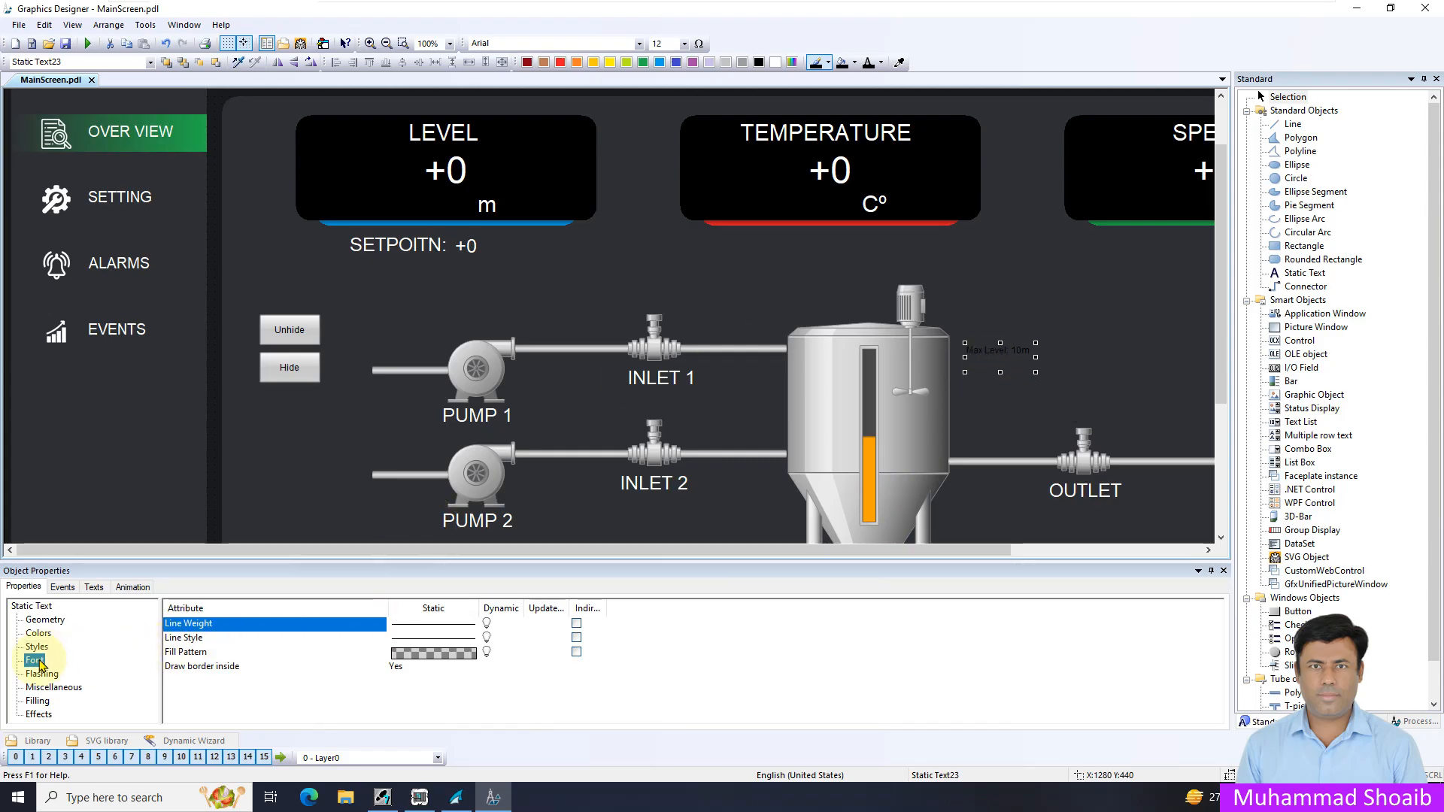
click(426, 654)
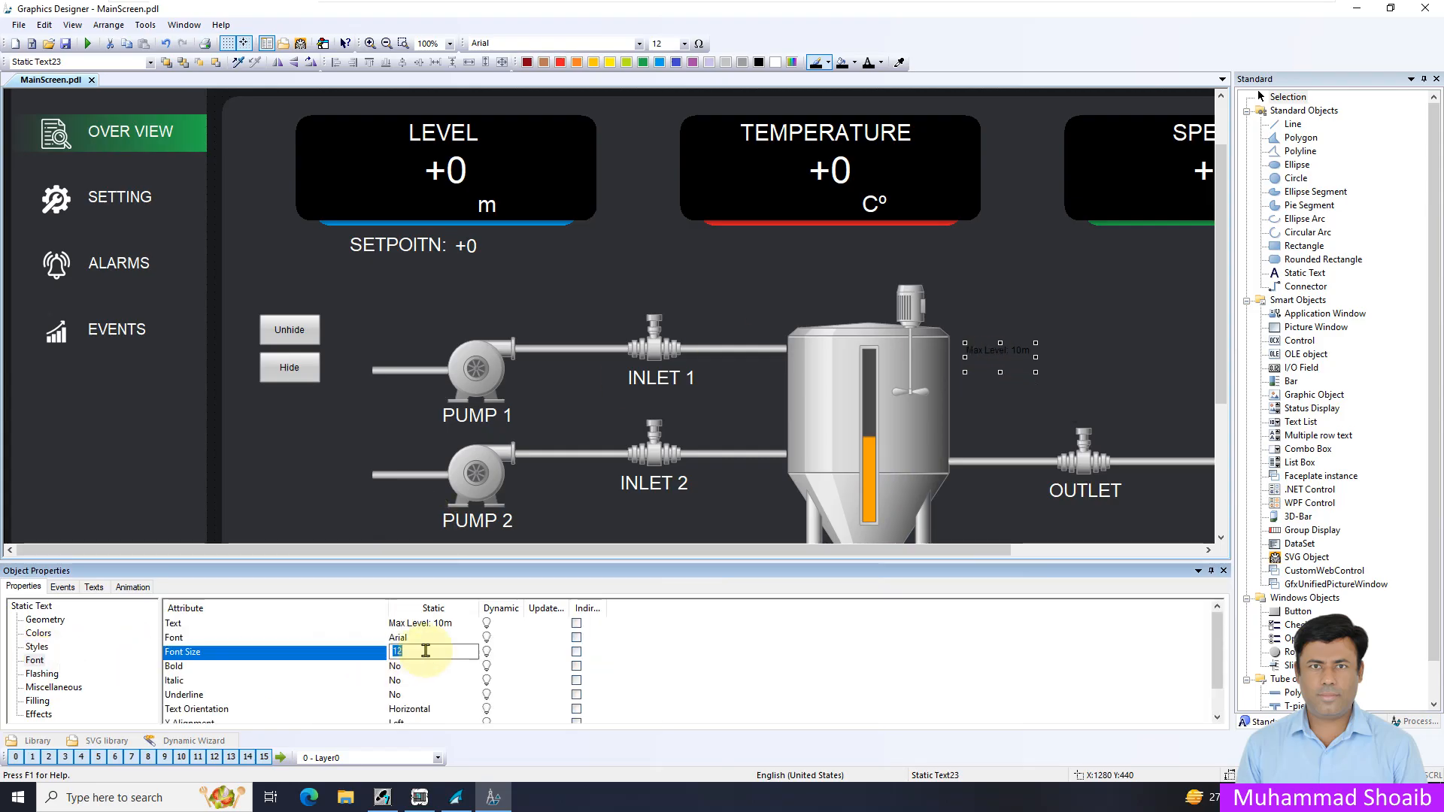
text(15)
key(Return)
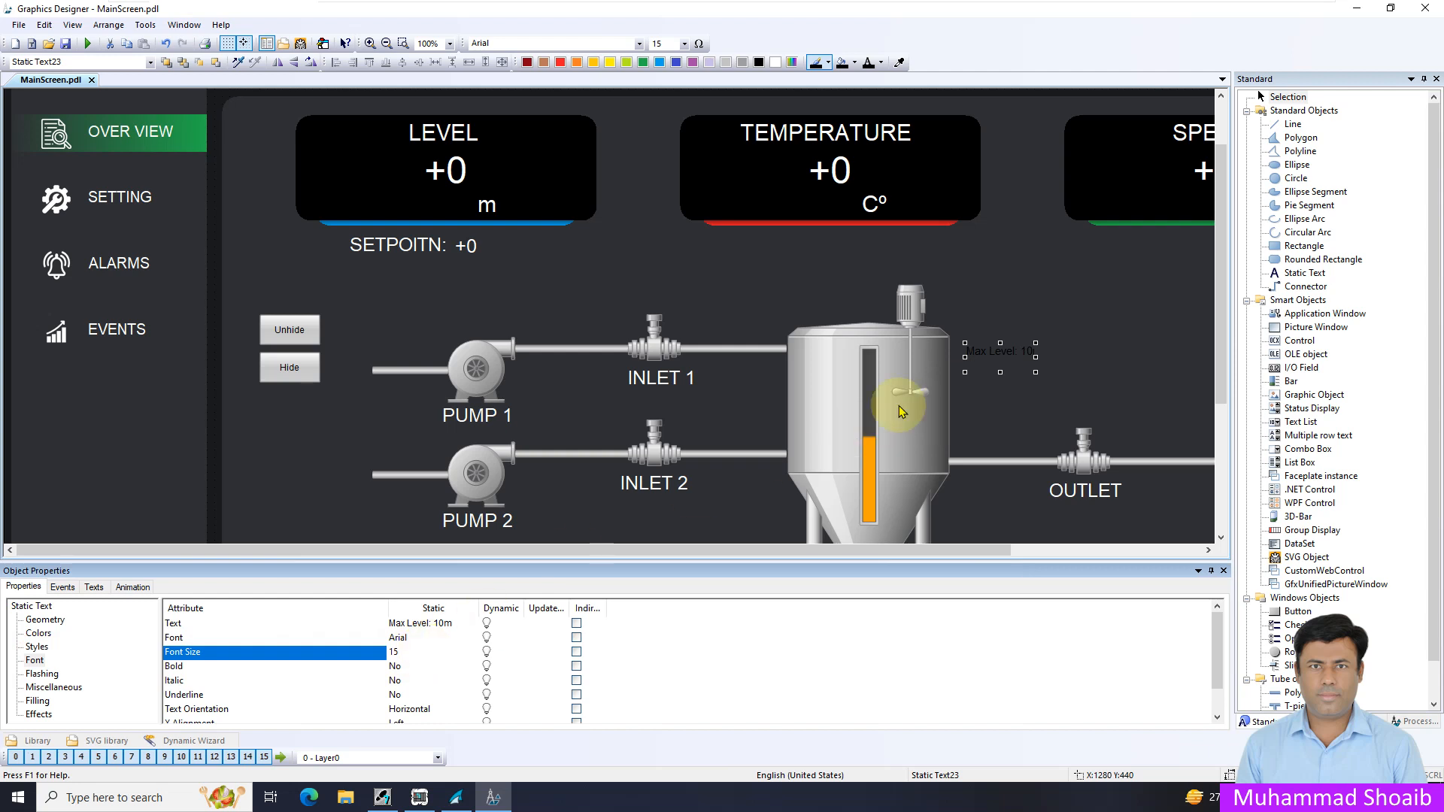
Set the Max Level text's font color to white and resize its frame to fit the enlarged text
click(38, 633)
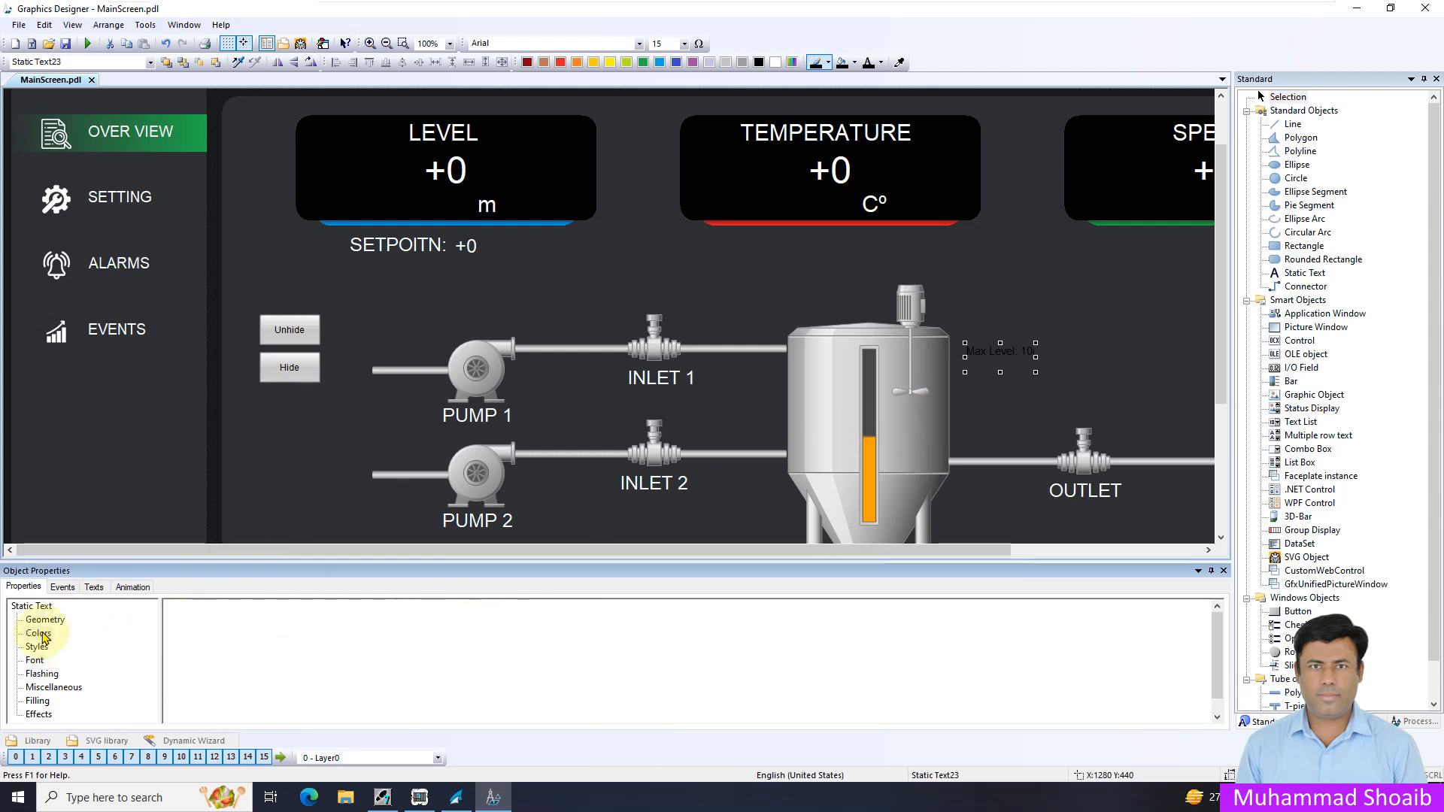
double_click(442, 684)
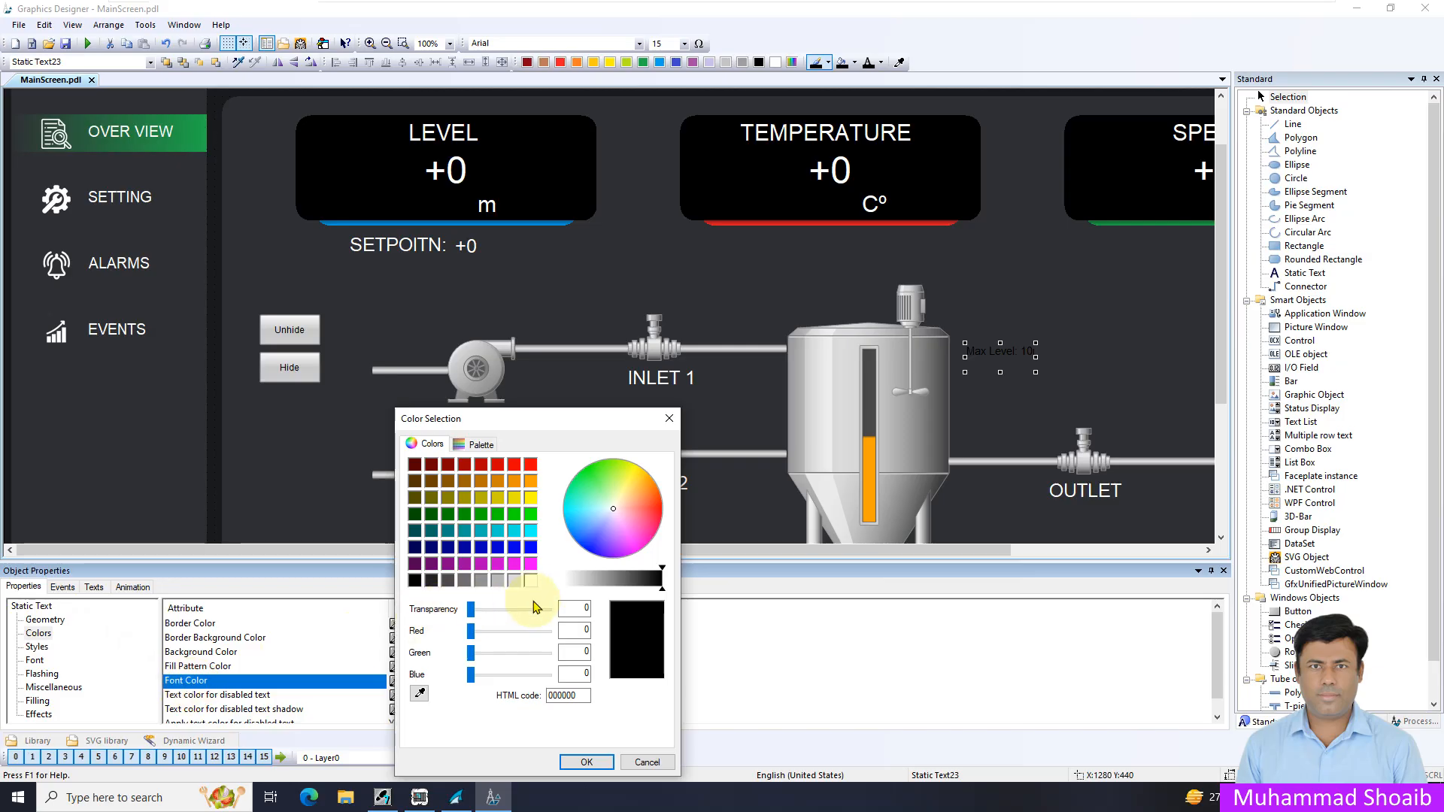
click(530, 580)
click(587, 763)
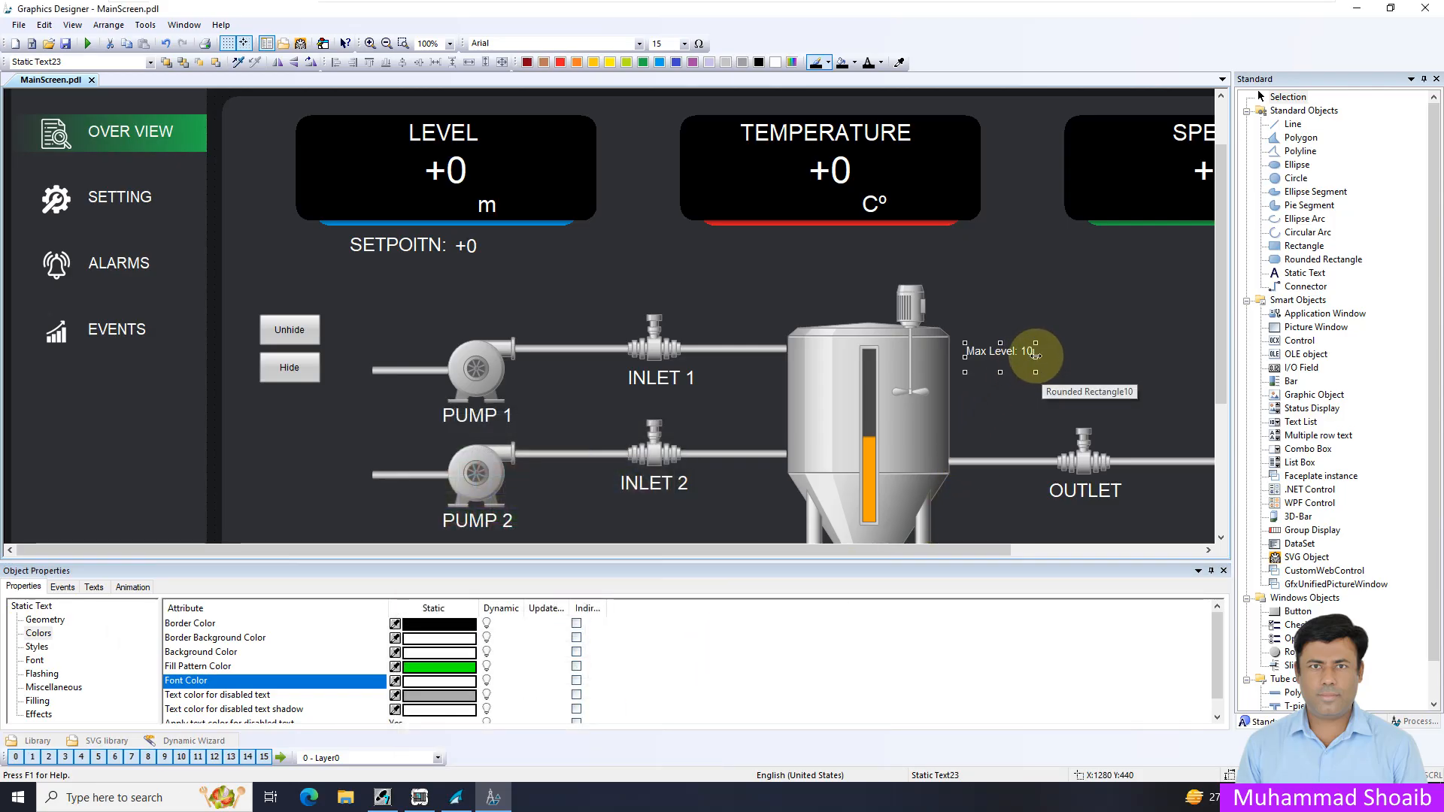
drag(1035, 357, 1051, 356)
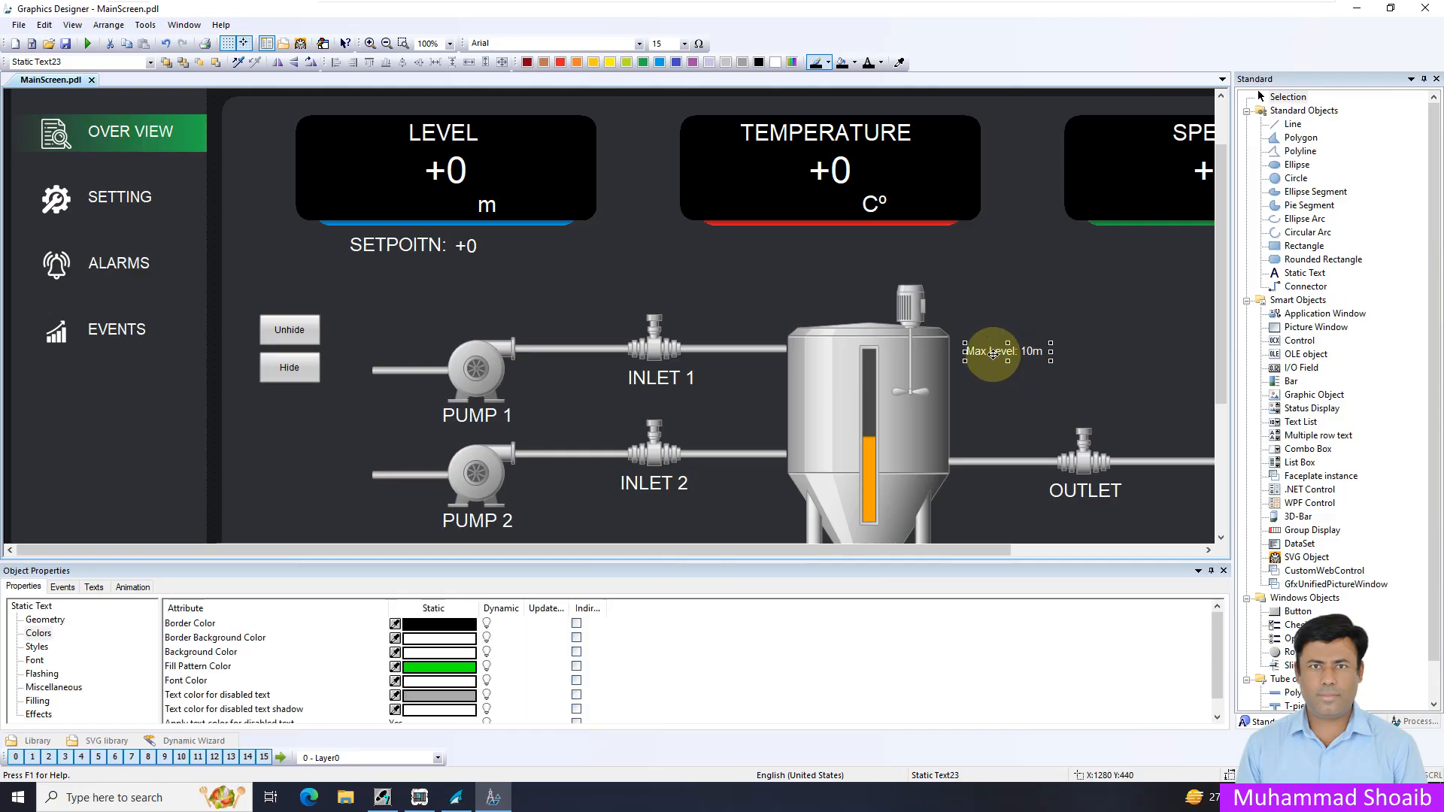
Duplicate the Max Level text and place the copy directly below the original
right_click(992, 353)
click(1051, 398)
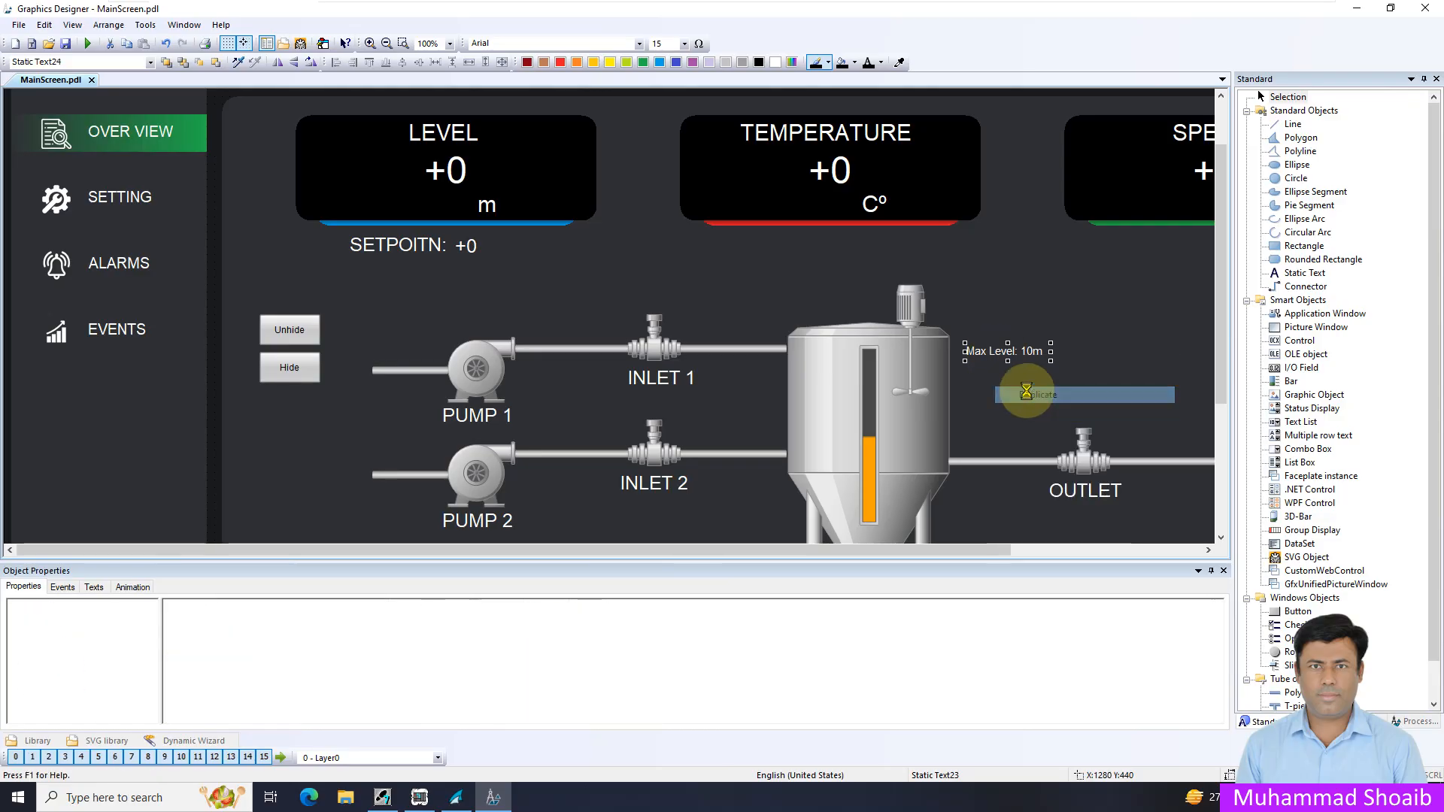
drag(994, 367, 978, 368)
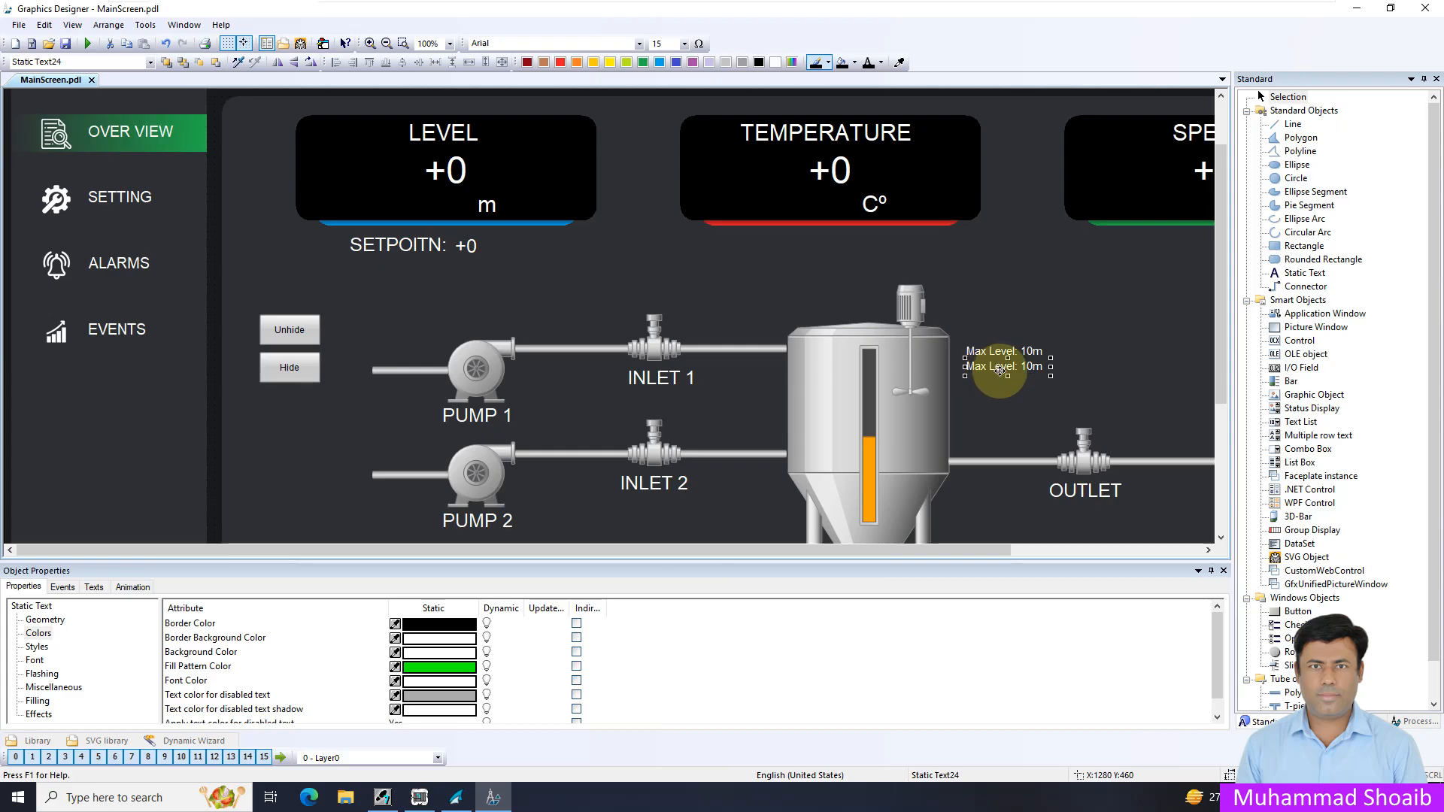
Change the duplicated label's text to "Max Temperature: 80 C°"
double_click(1000, 367)
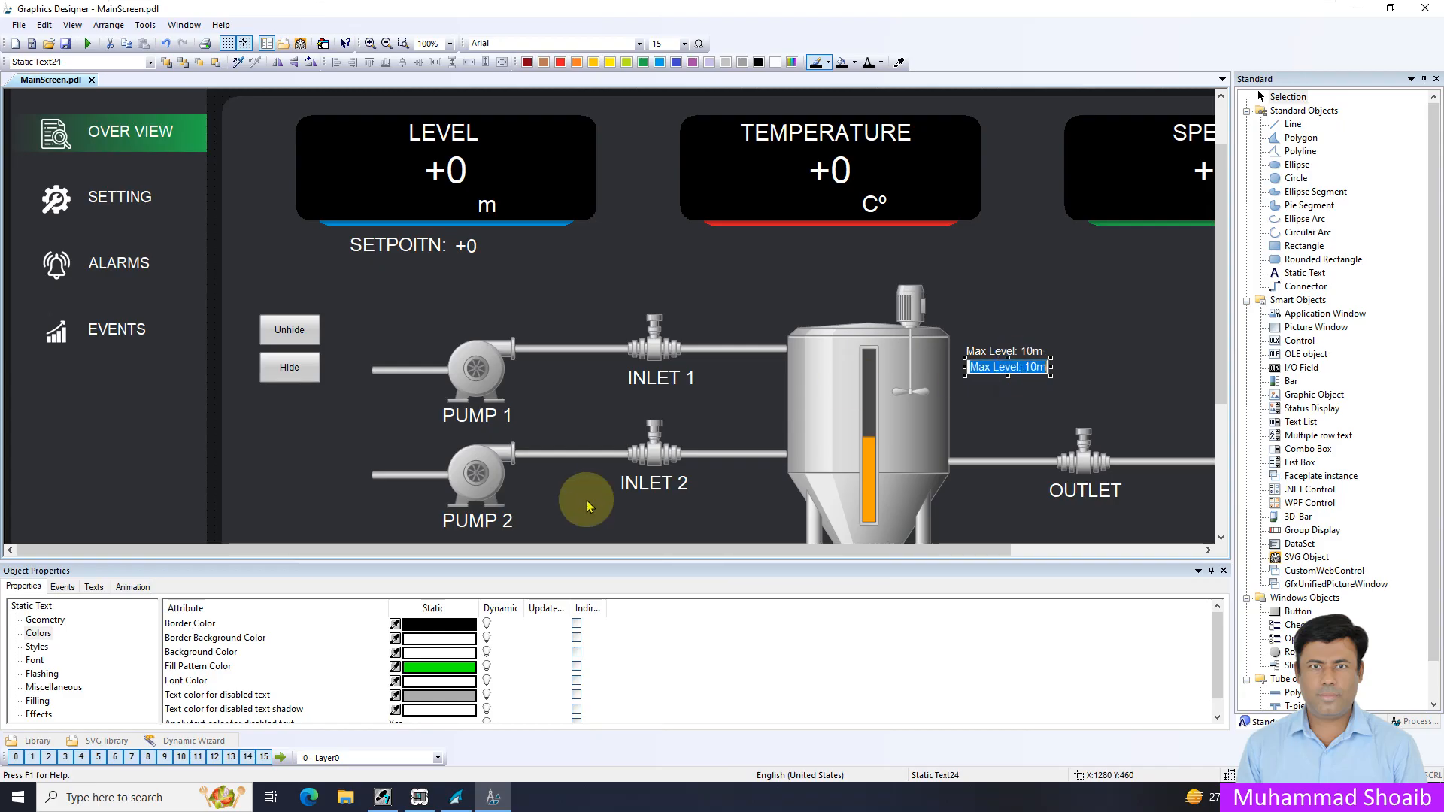
click(94, 587)
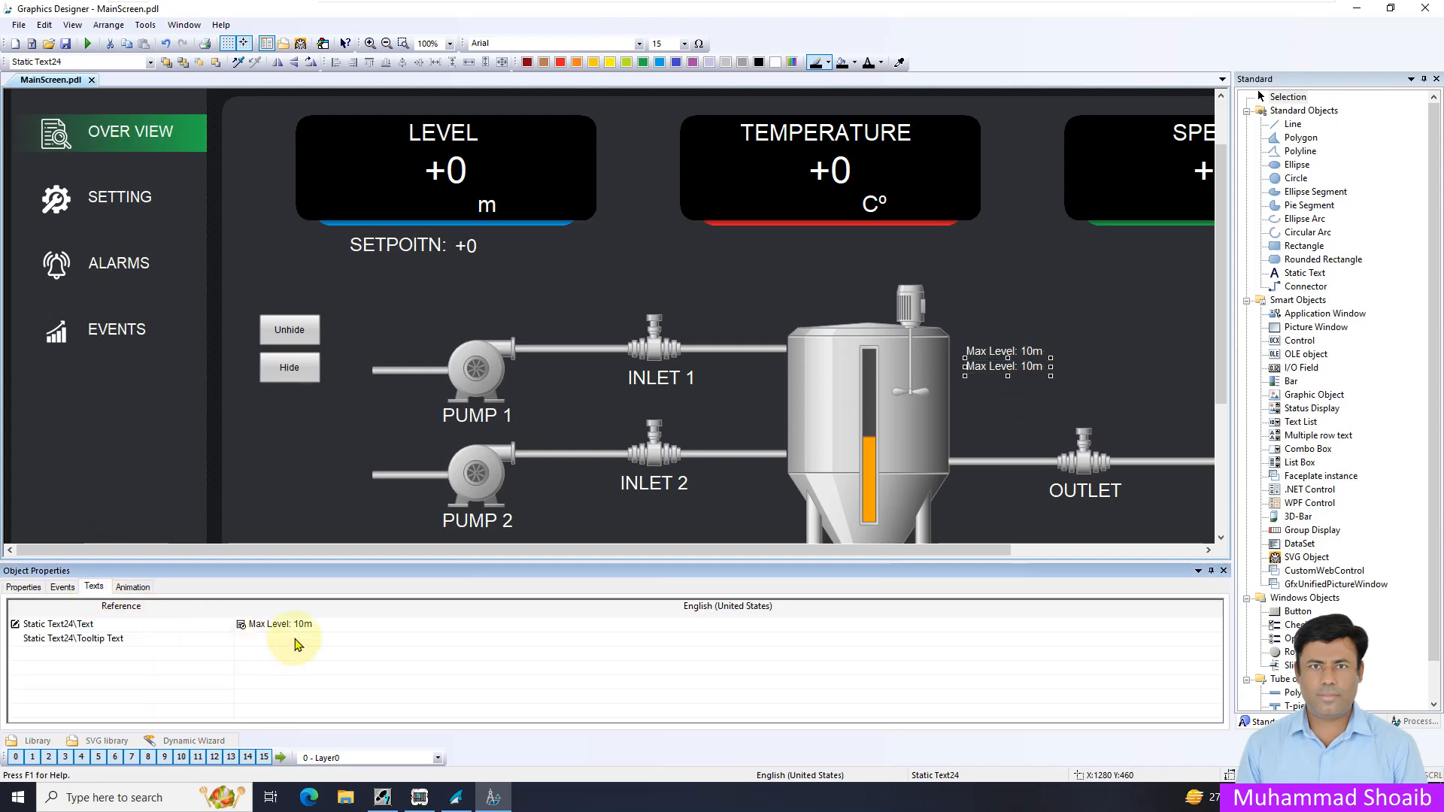
double_click(323, 623)
click(338, 623)
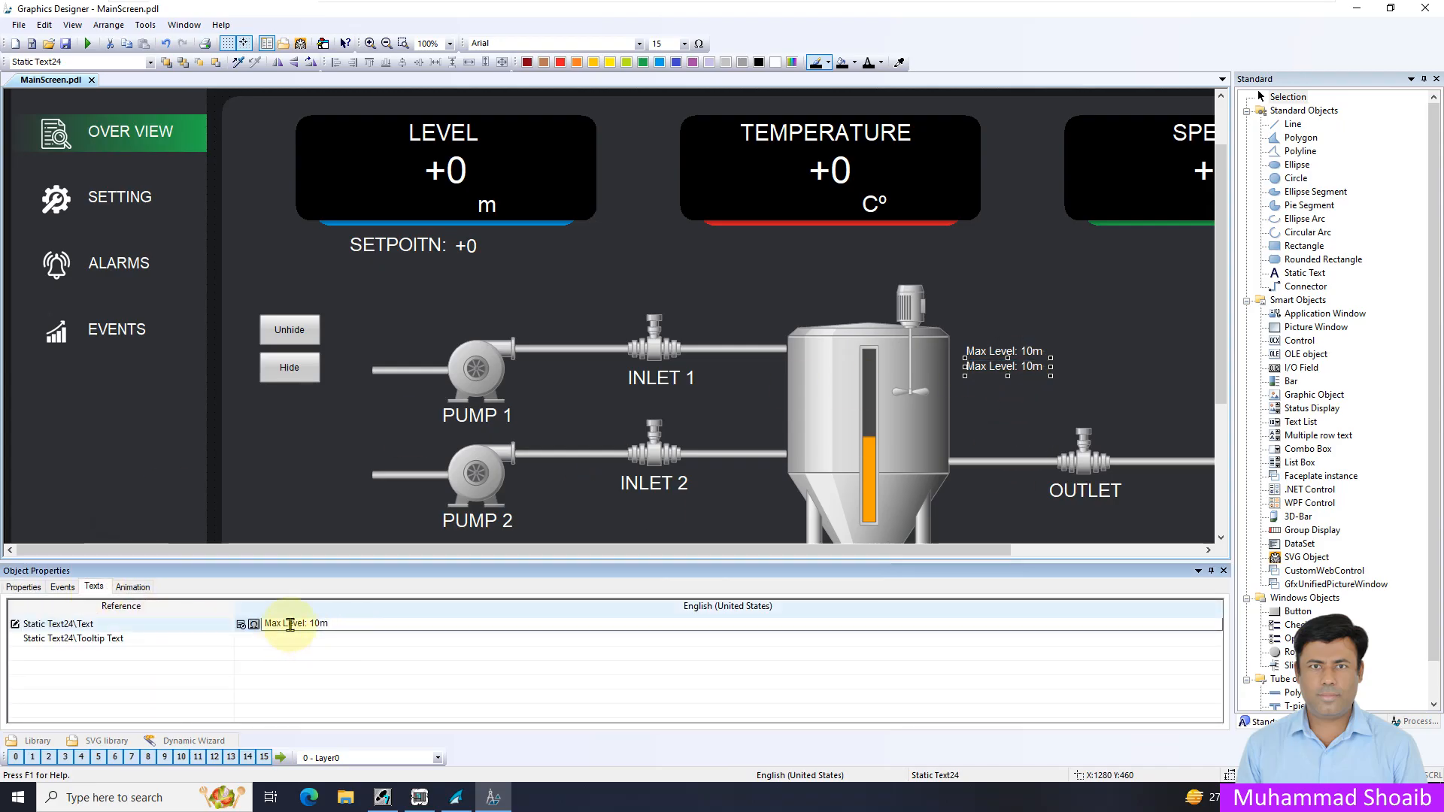
drag(306, 623, 295, 624)
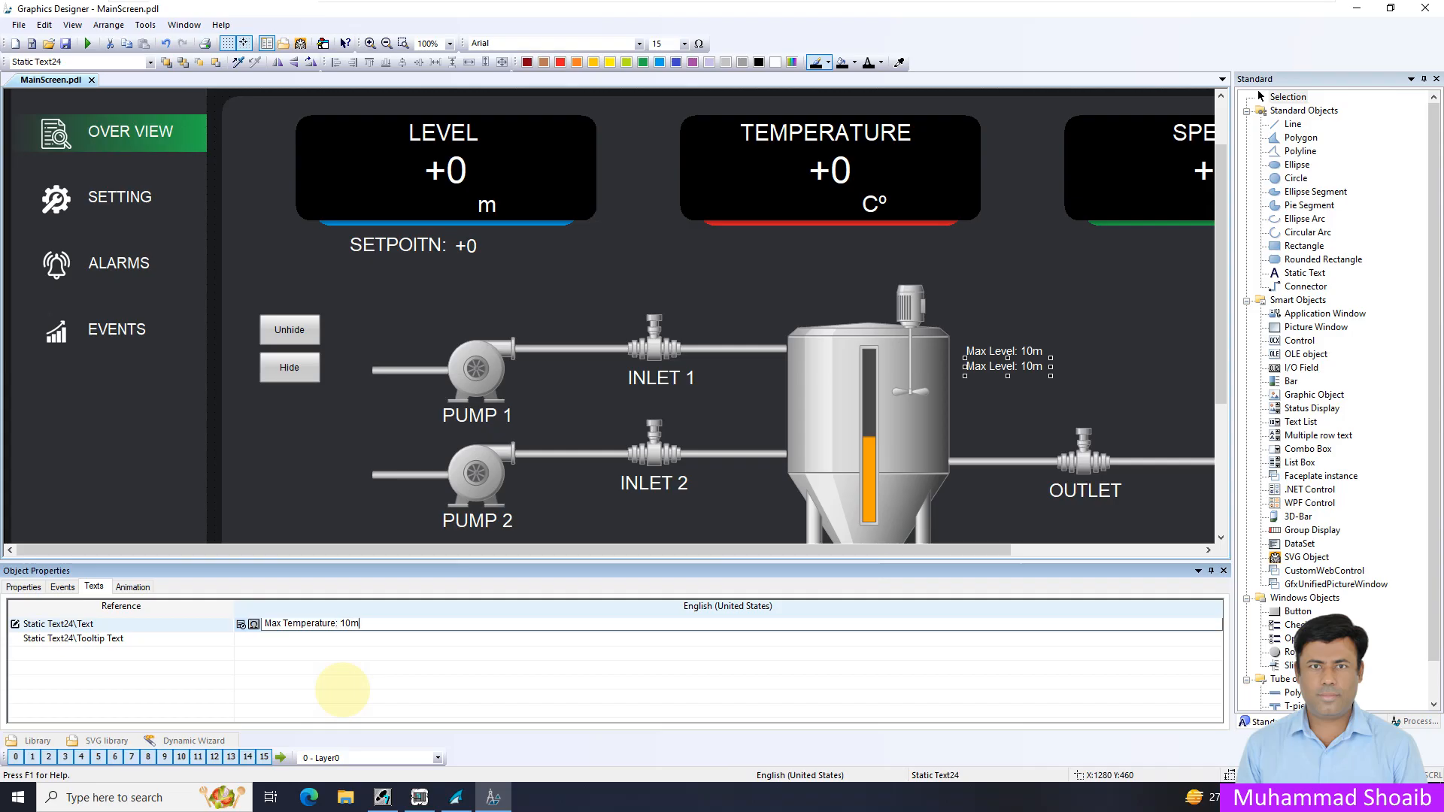
key(BackSpace)
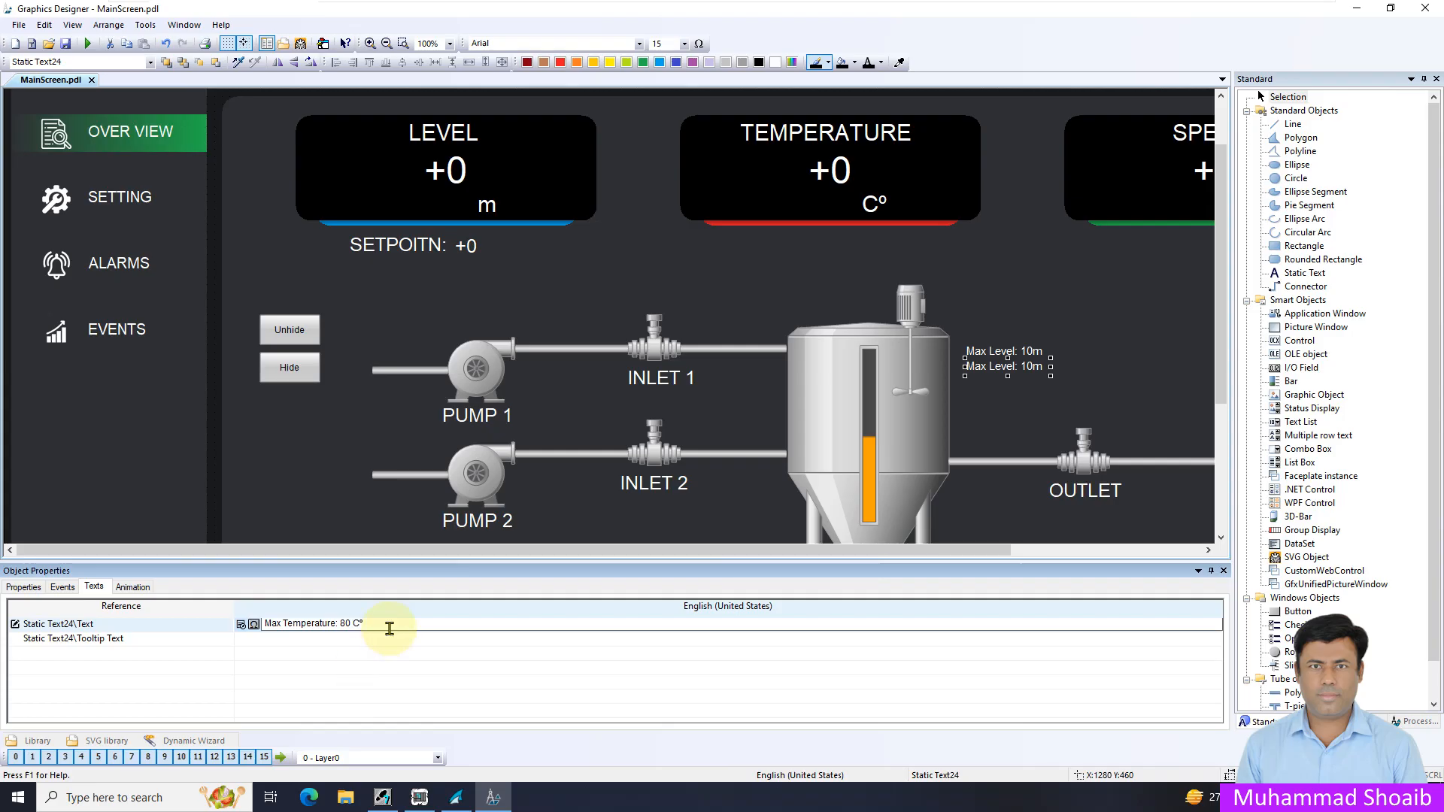
key(Return)
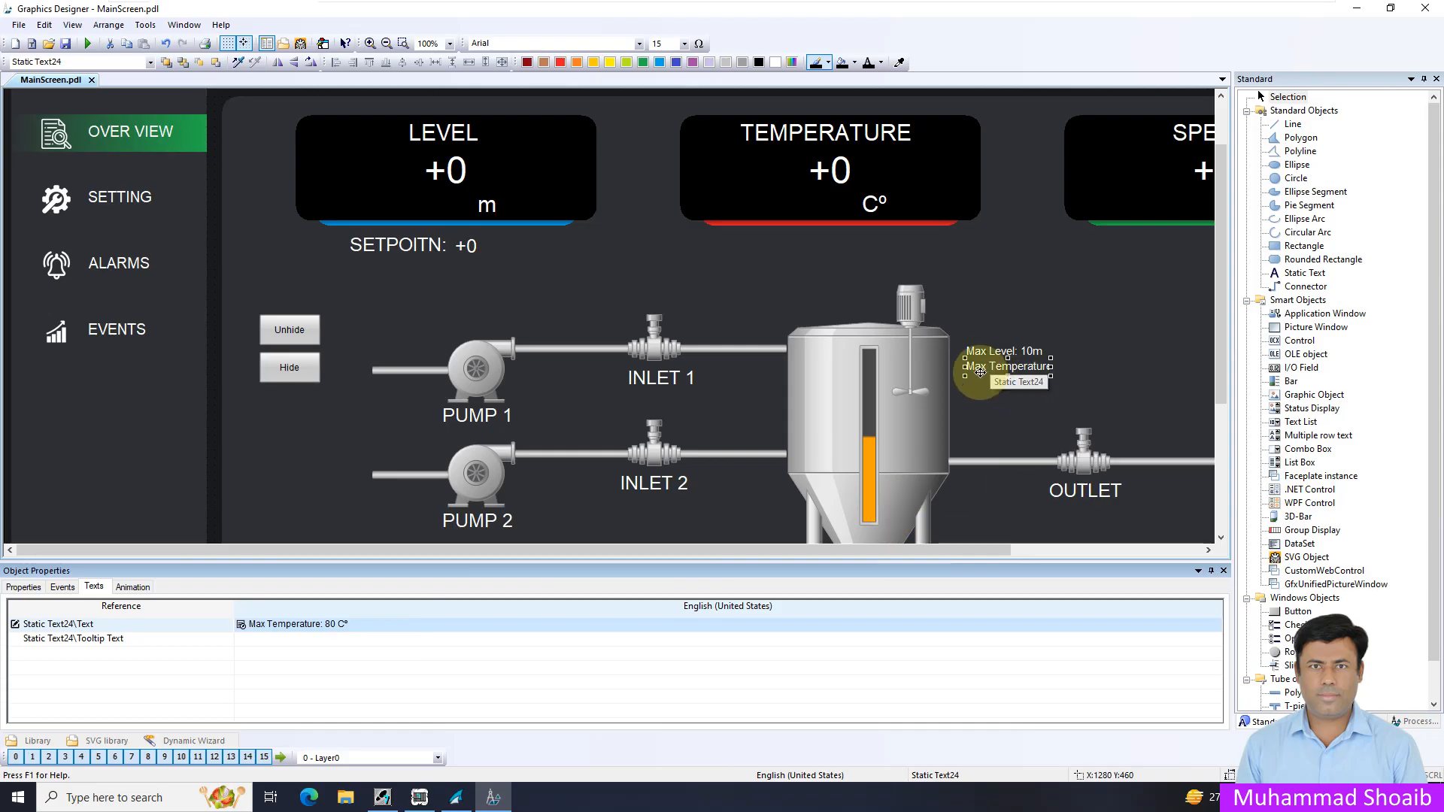
shift+click(986, 351)
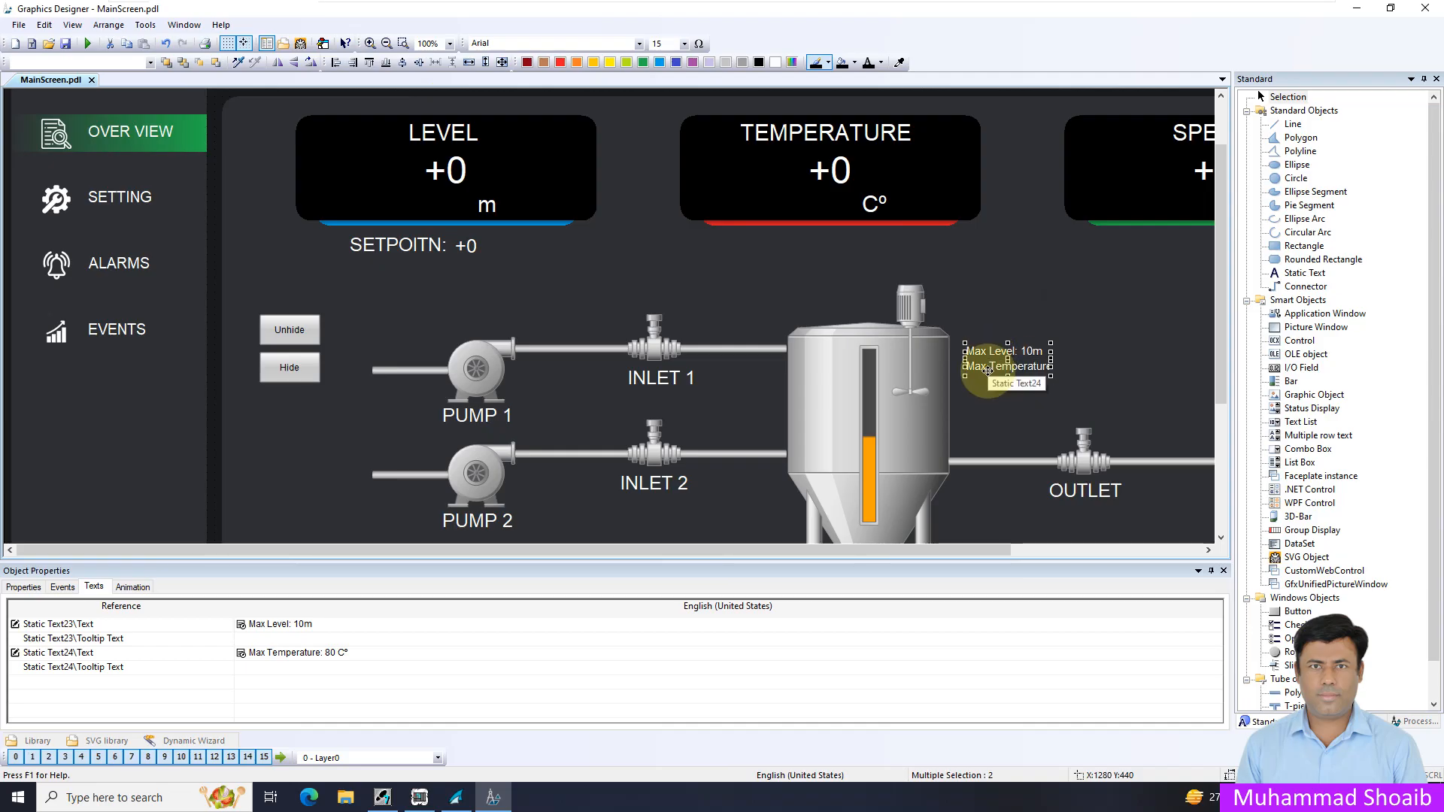
click(1081, 449)
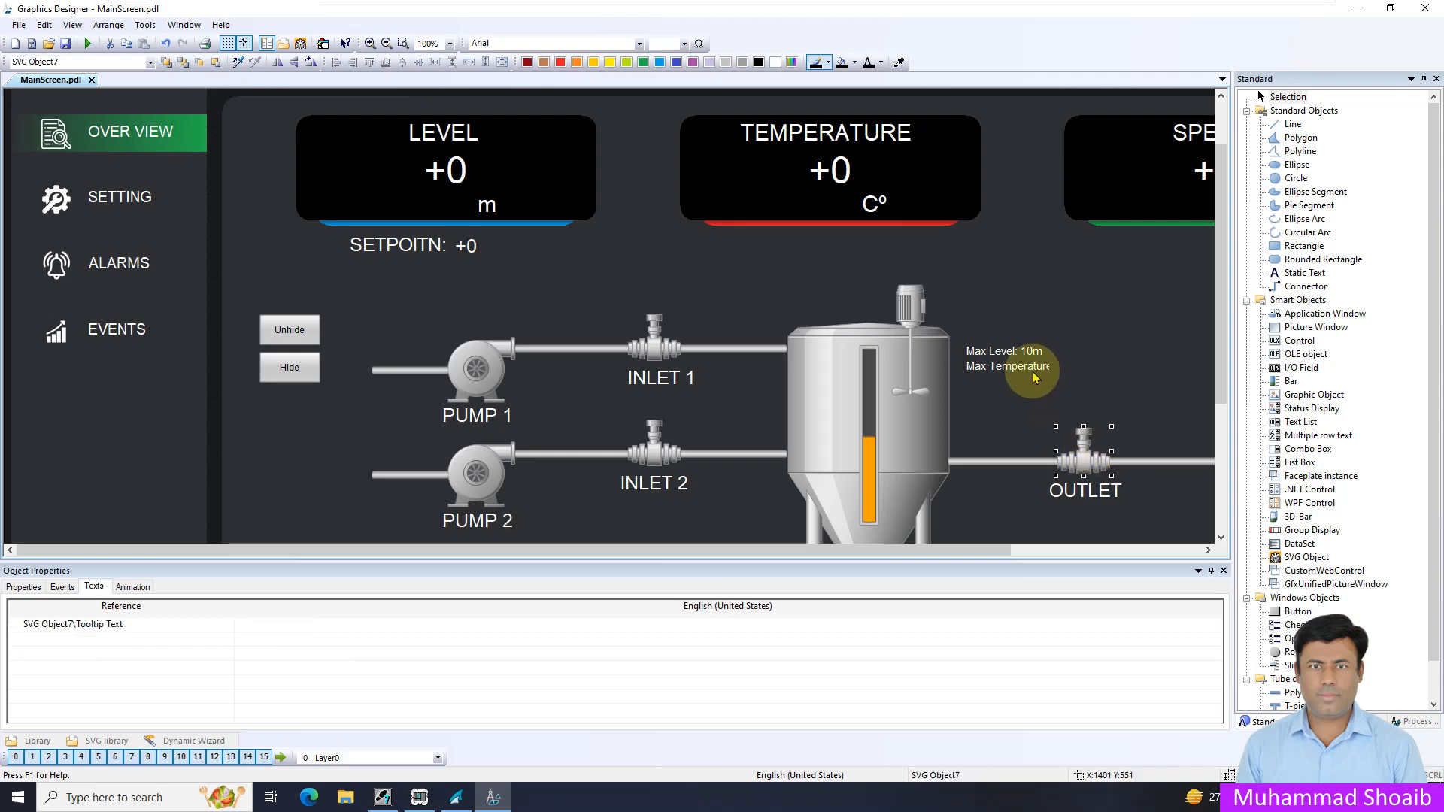
Set the Display attribute to No for both the Max Level and Max Temperature texts
click(992, 348)
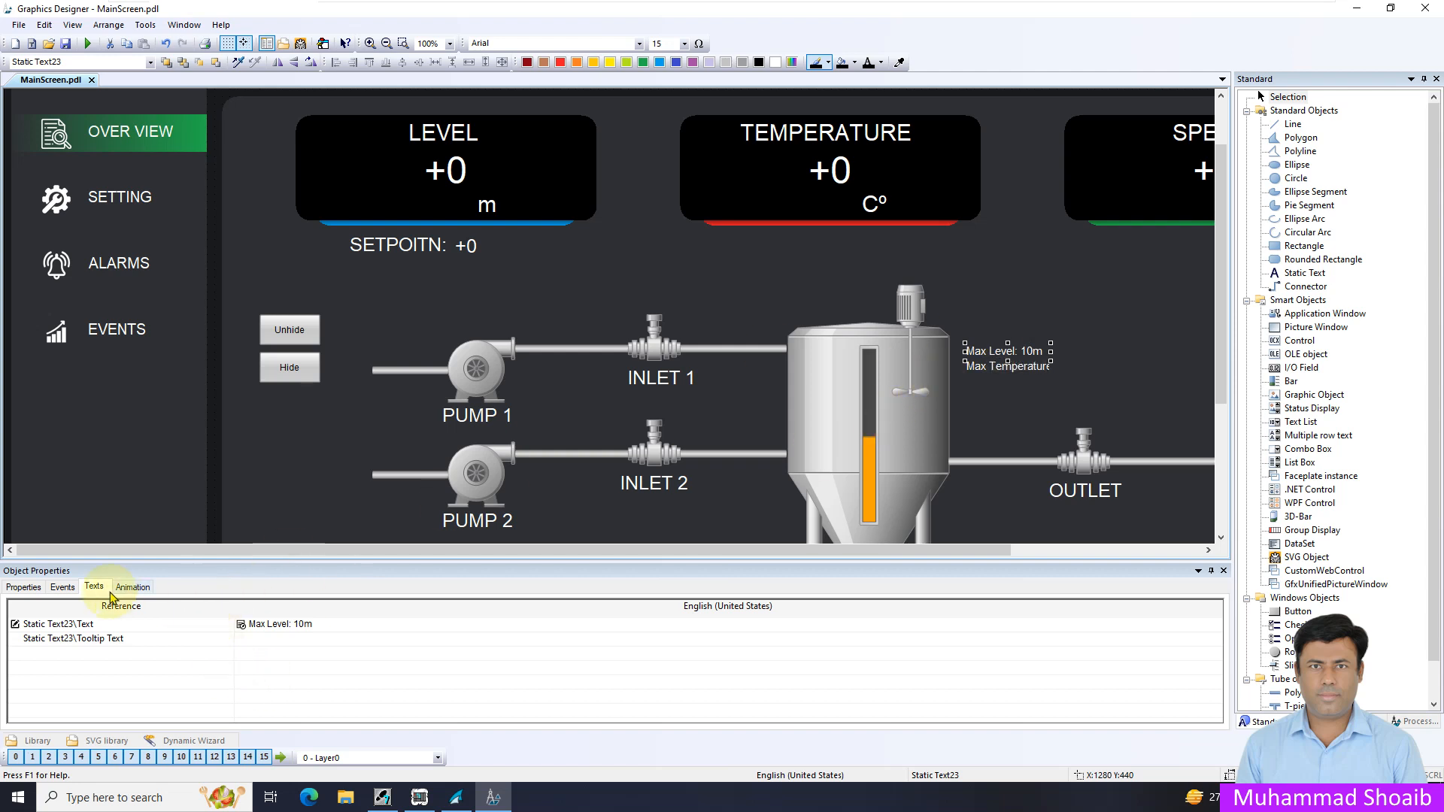
click(16, 588)
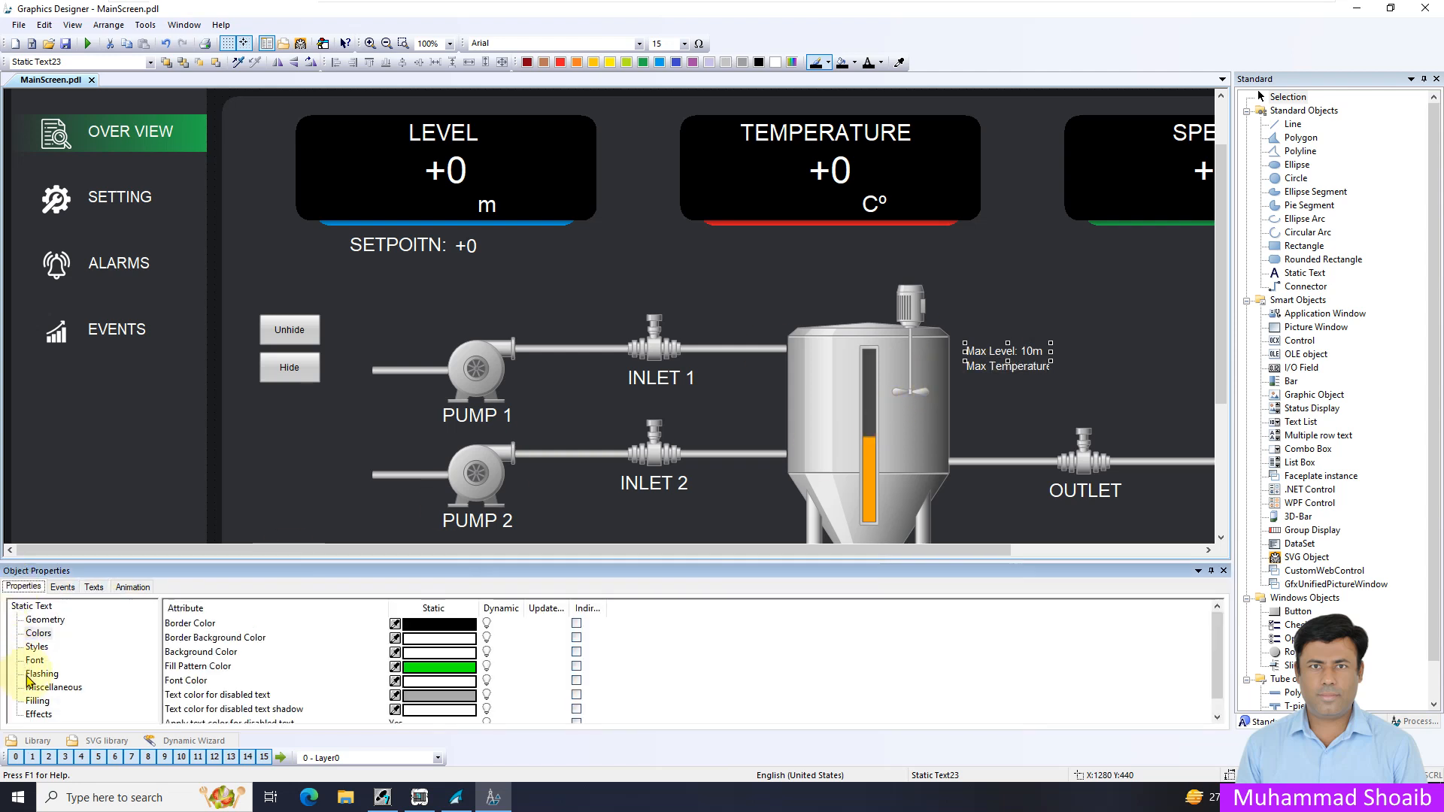
click(57, 689)
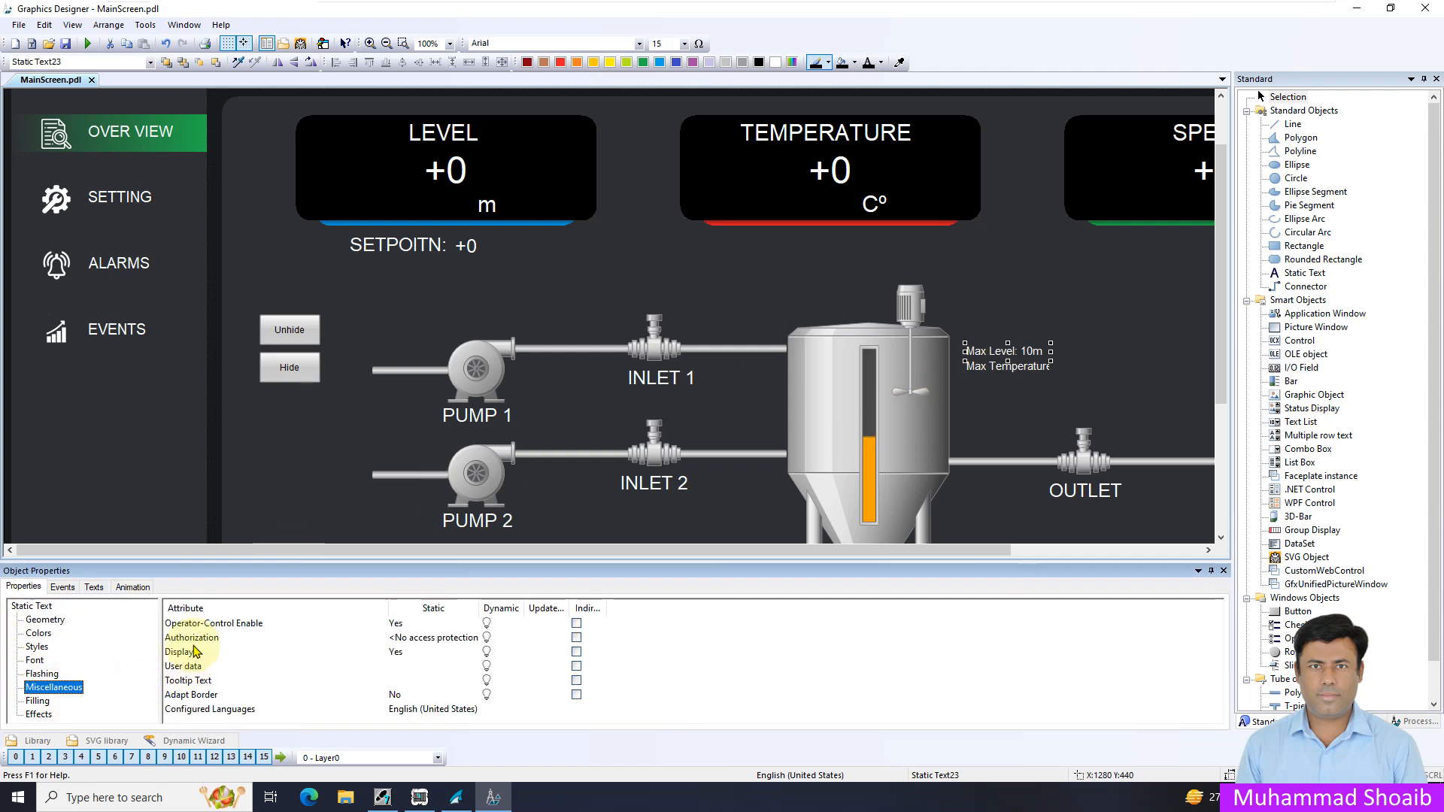
click(430, 656)
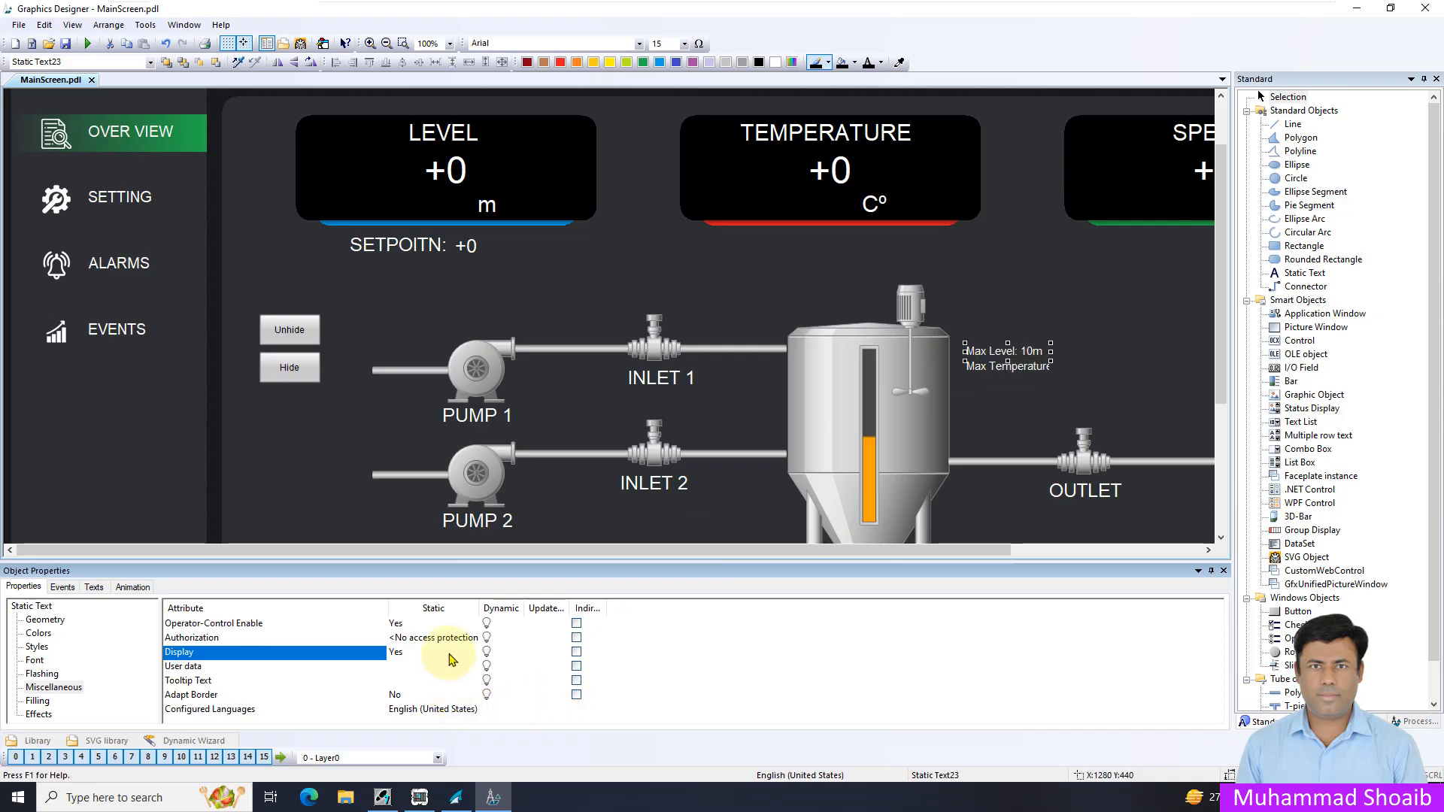
click(995, 366)
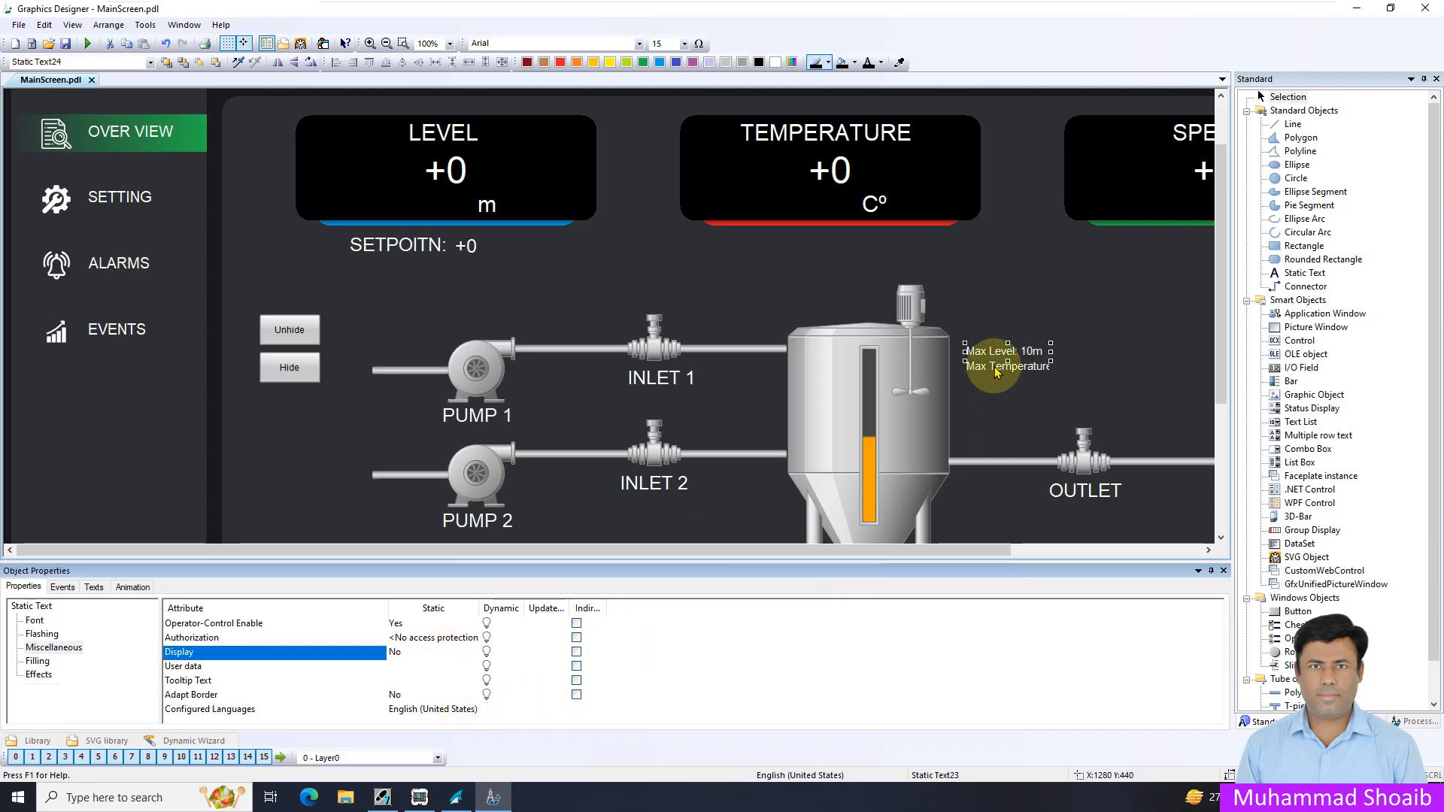
double_click(397, 652)
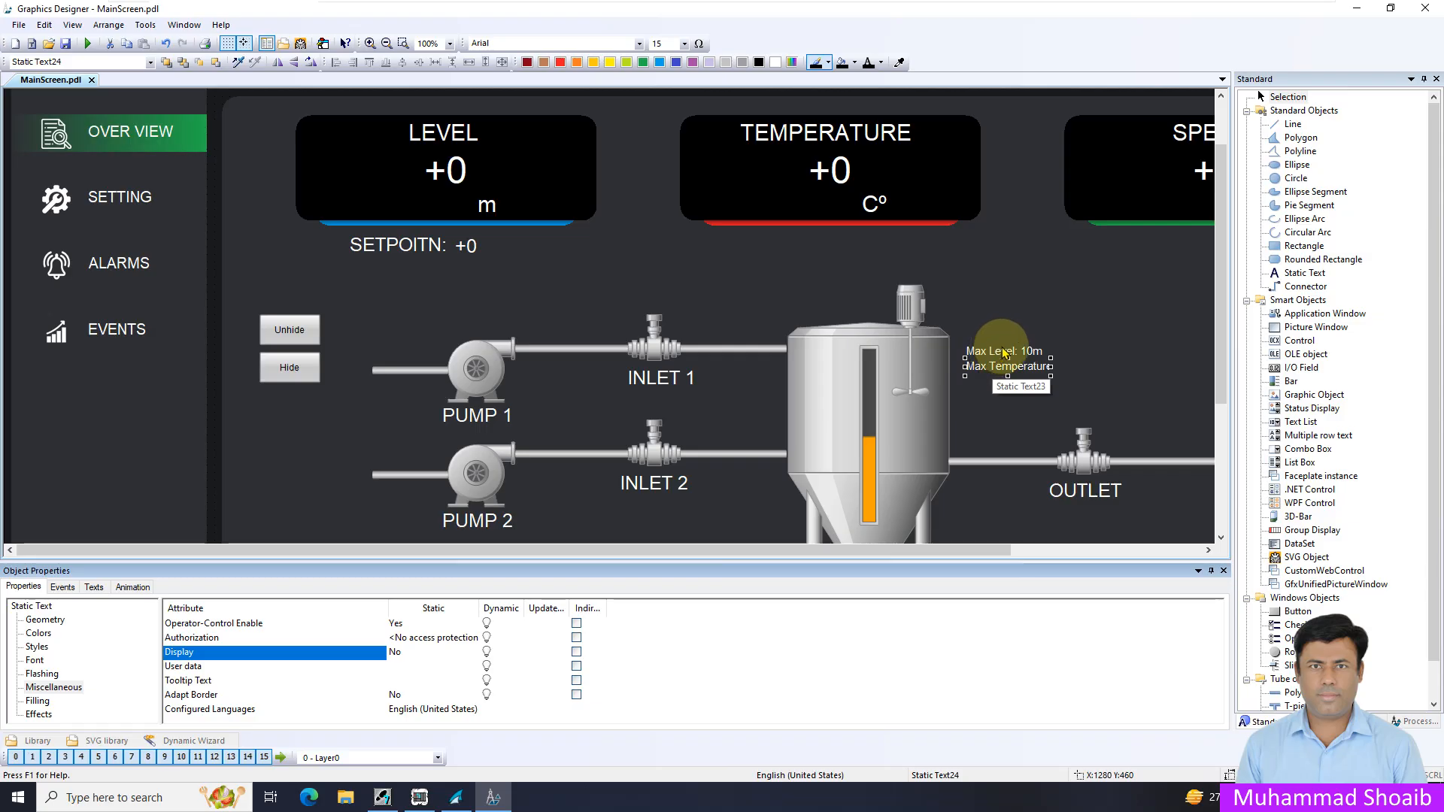
Add a narrow "?" label above the Max Level text by duplicating that text, replacing its content and shrinking its frame
click(976, 351)
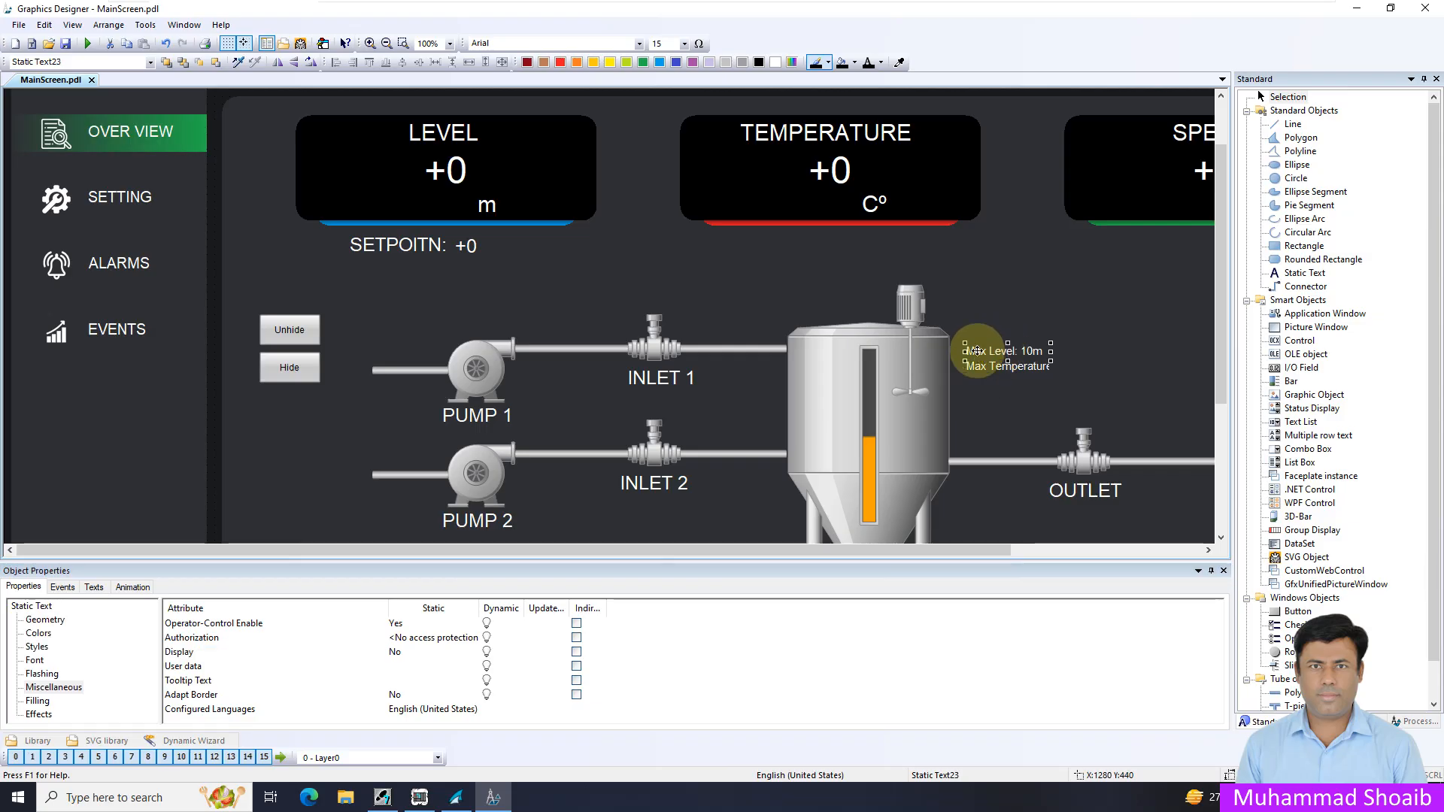
right_click(976, 351)
click(1027, 387)
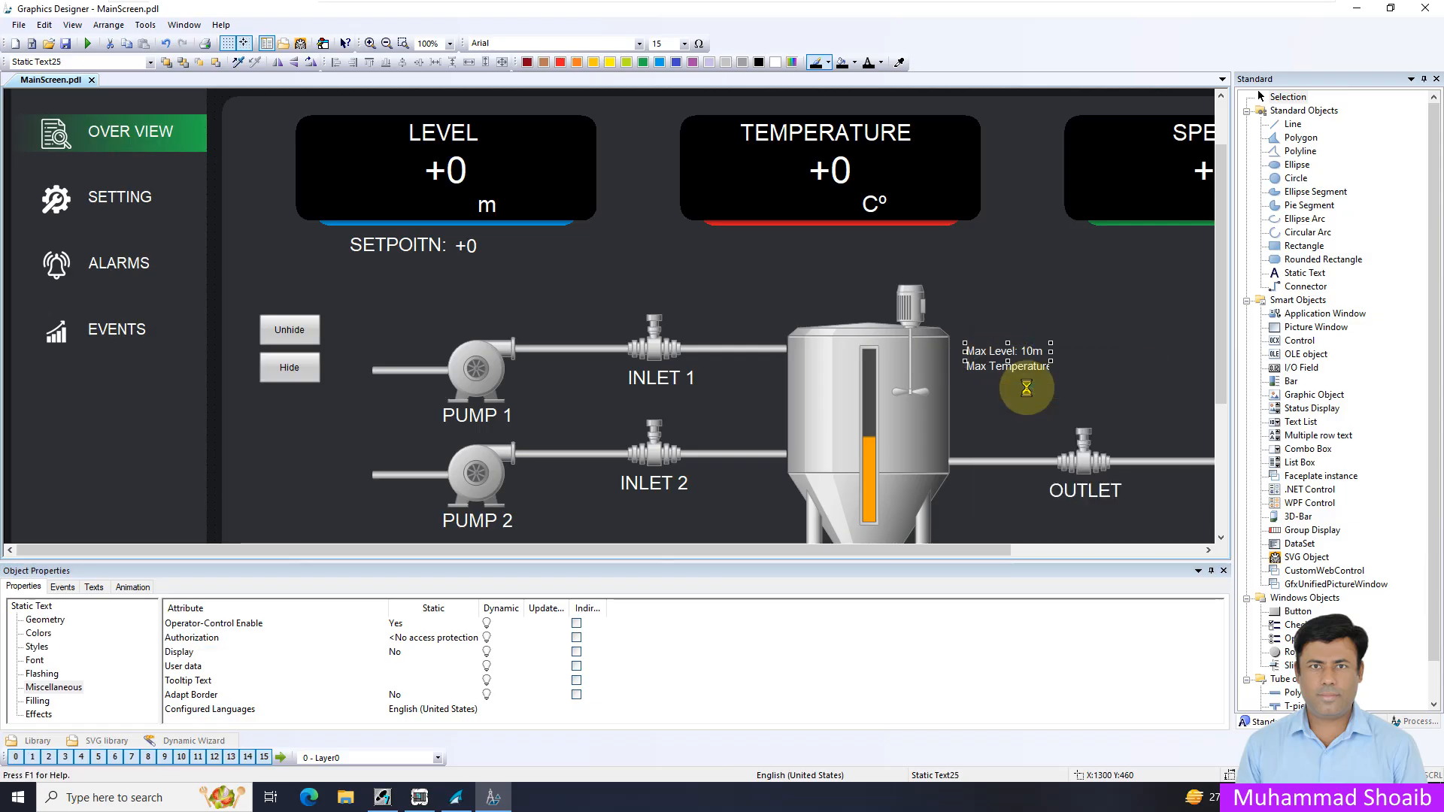
drag(997, 368, 980, 330)
double_click(1017, 328)
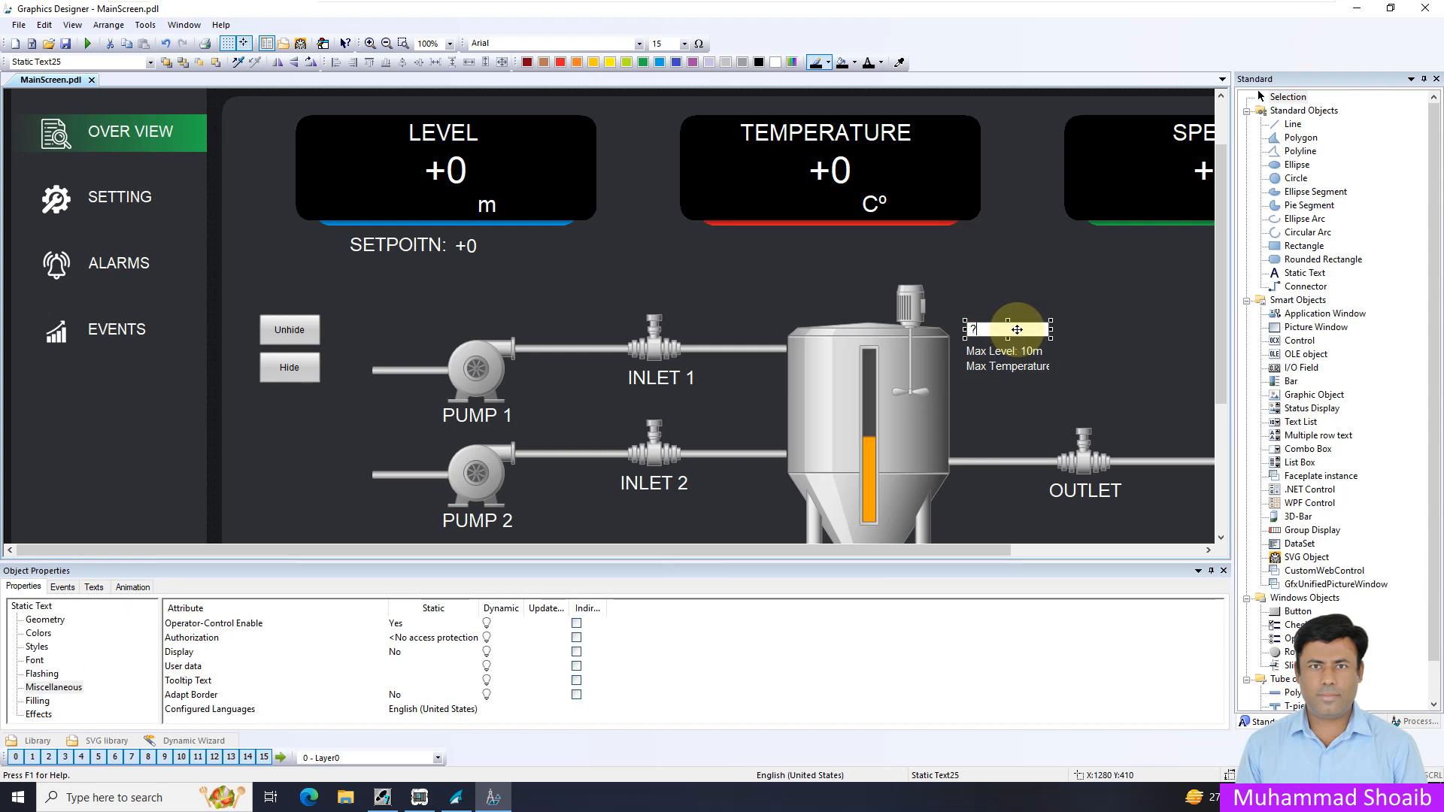
key(Return)
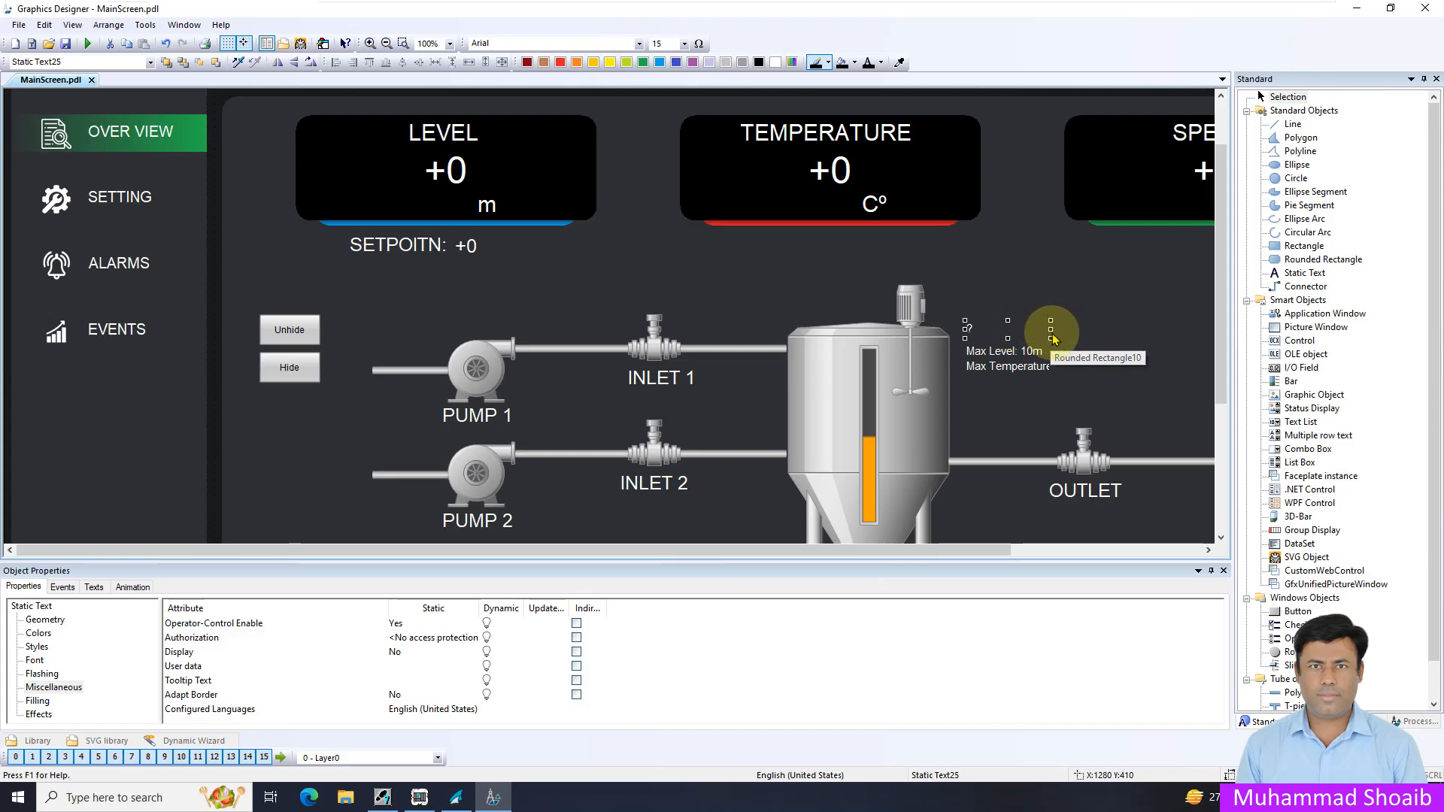
drag(1050, 330, 976, 329)
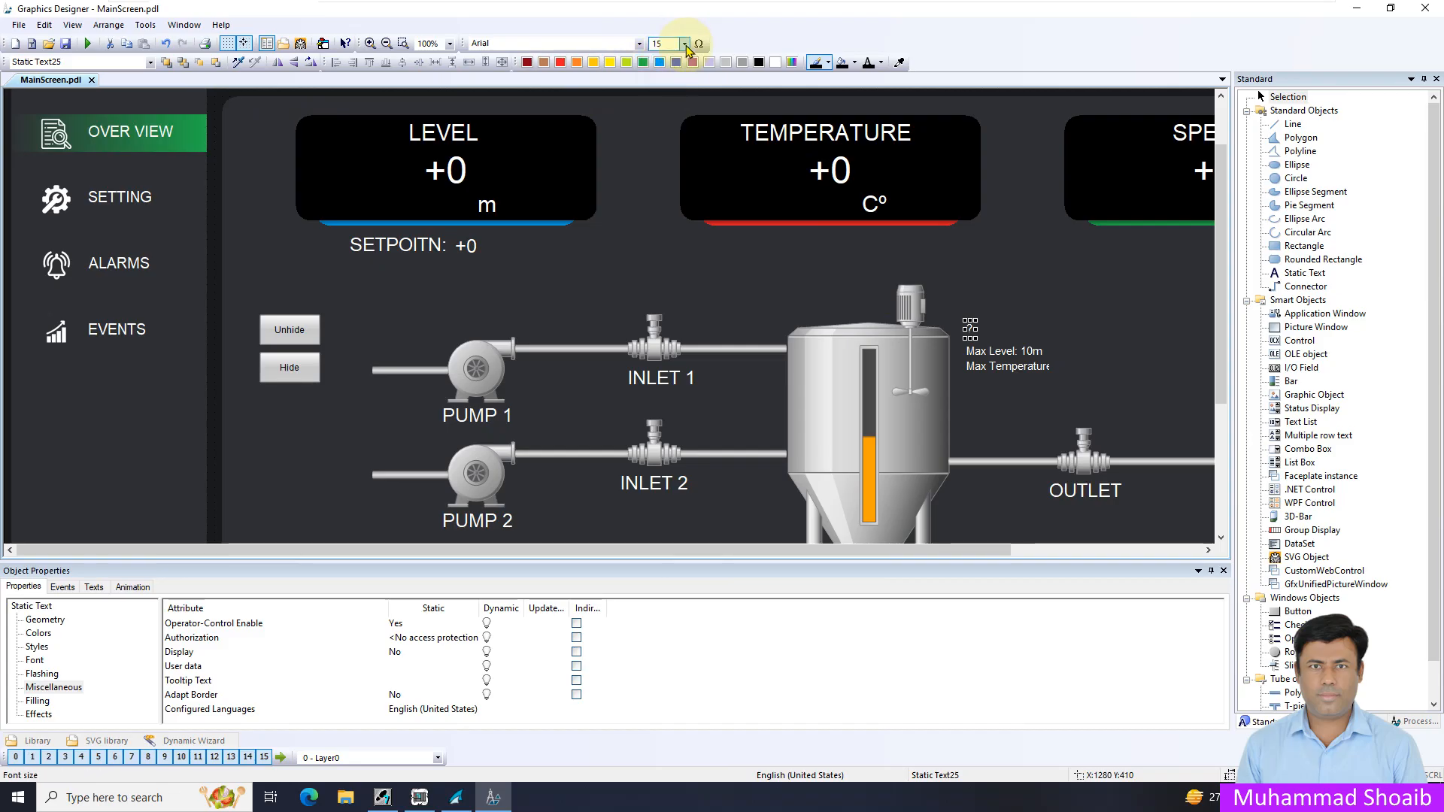
Format the "?" label in font size 26 with a yellow font color and place it on the tank's upper right edge
click(685, 45)
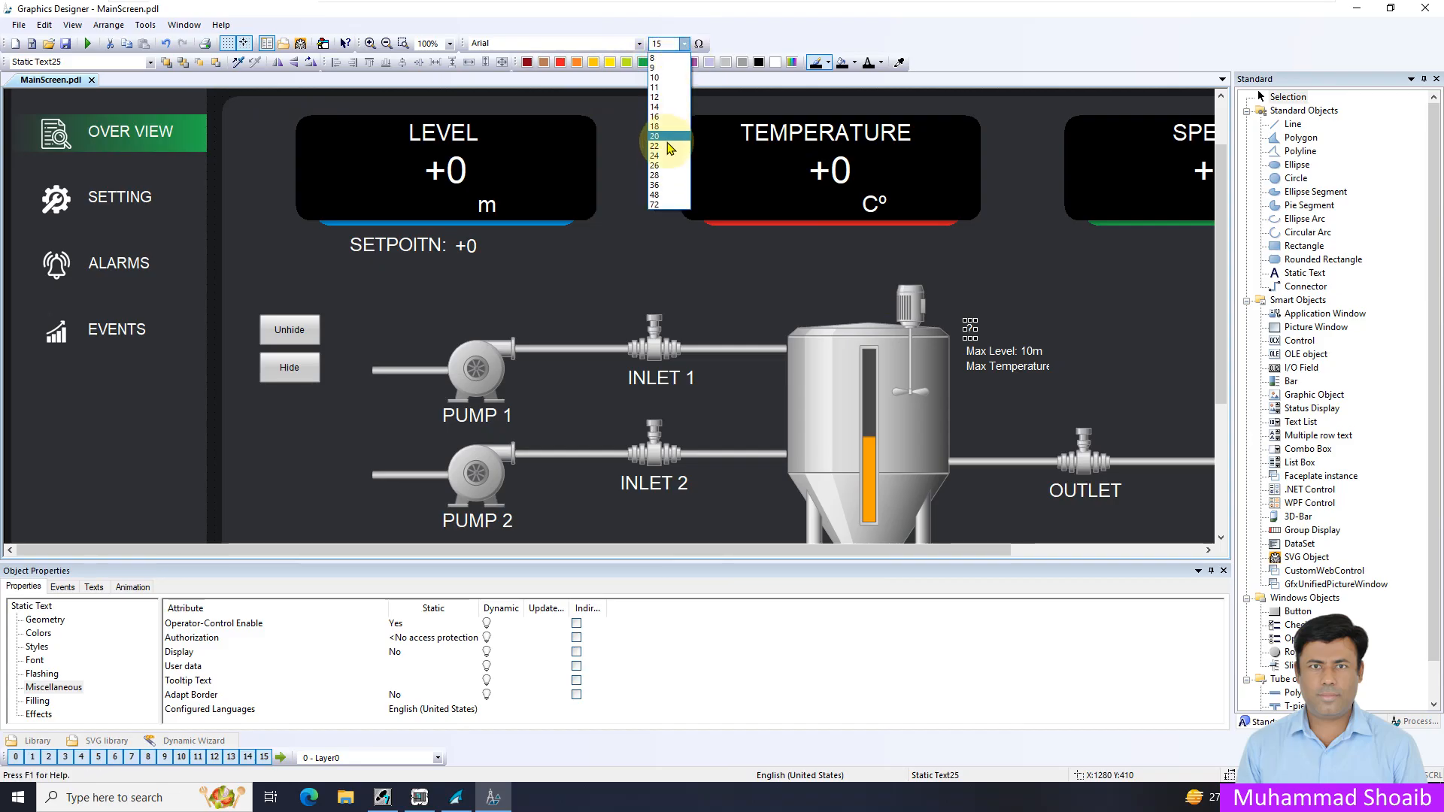
click(667, 165)
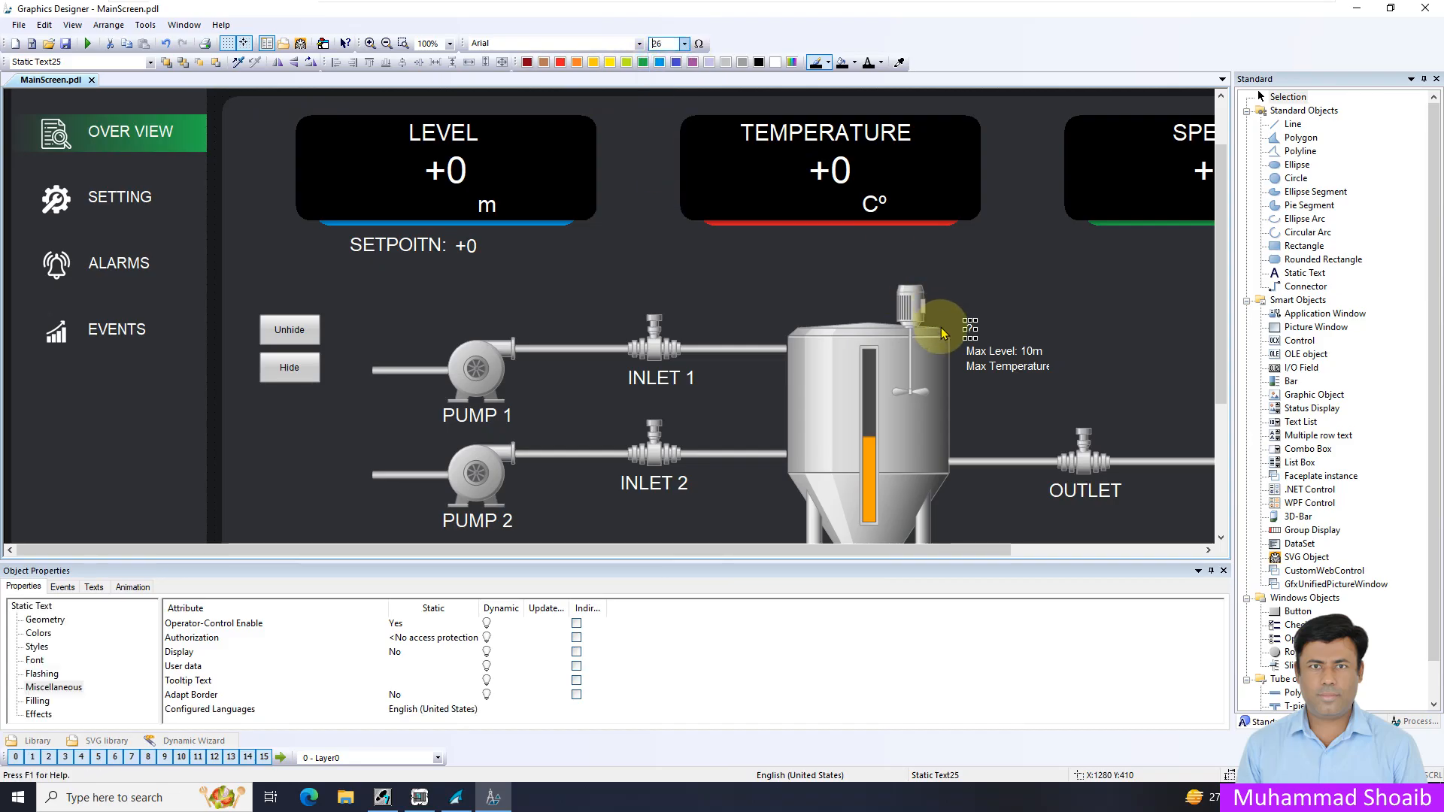
click(972, 338)
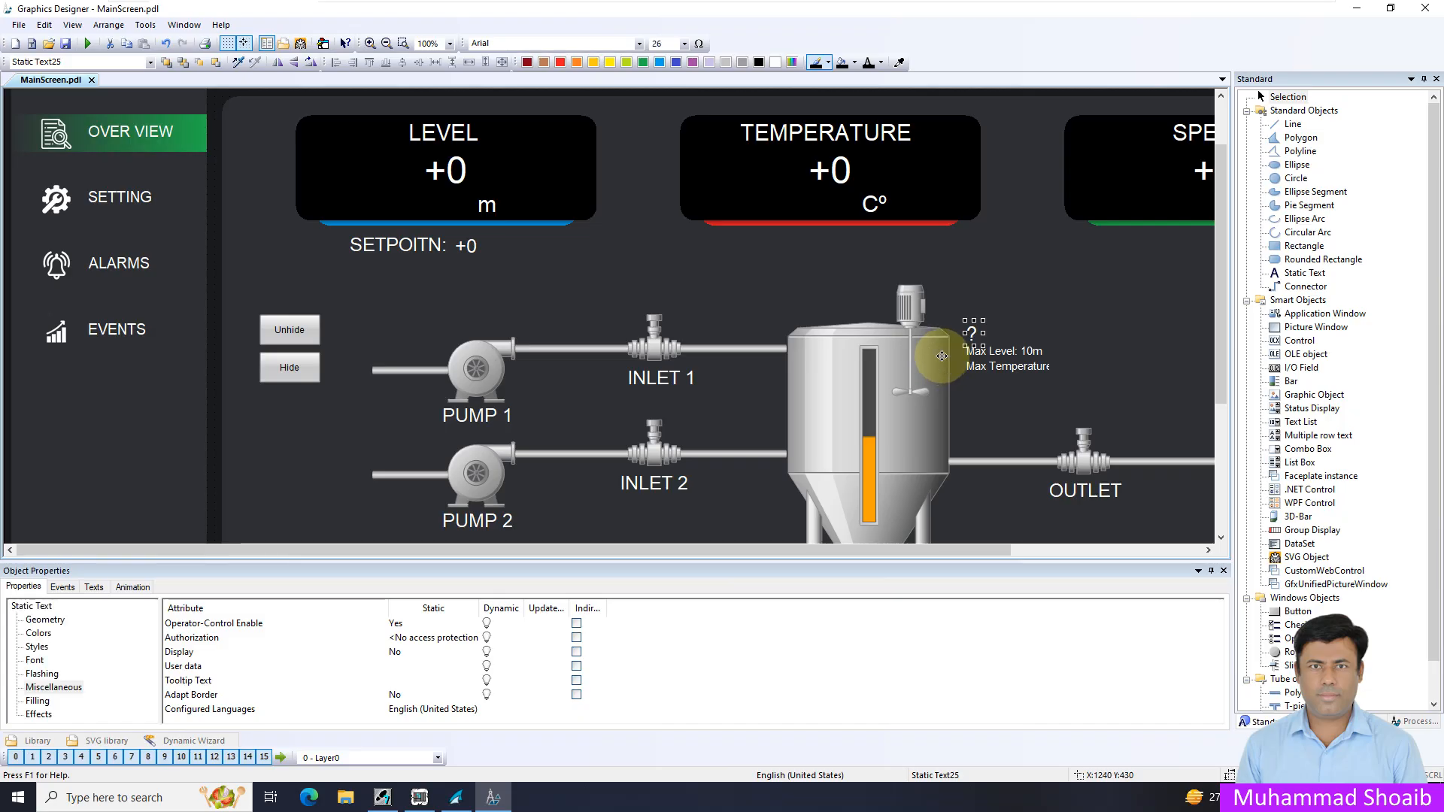
drag(941, 355, 912, 370)
click(882, 63)
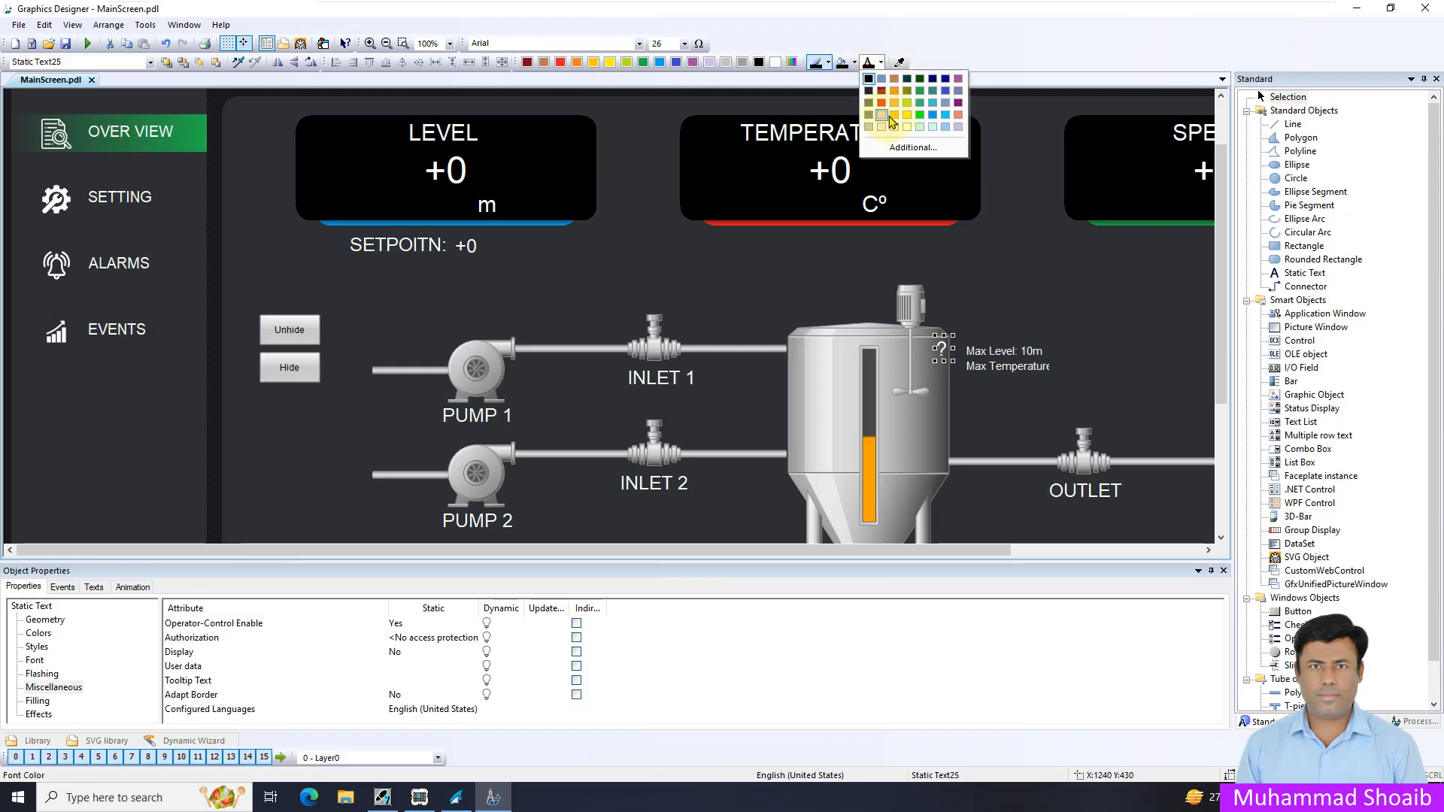
click(907, 118)
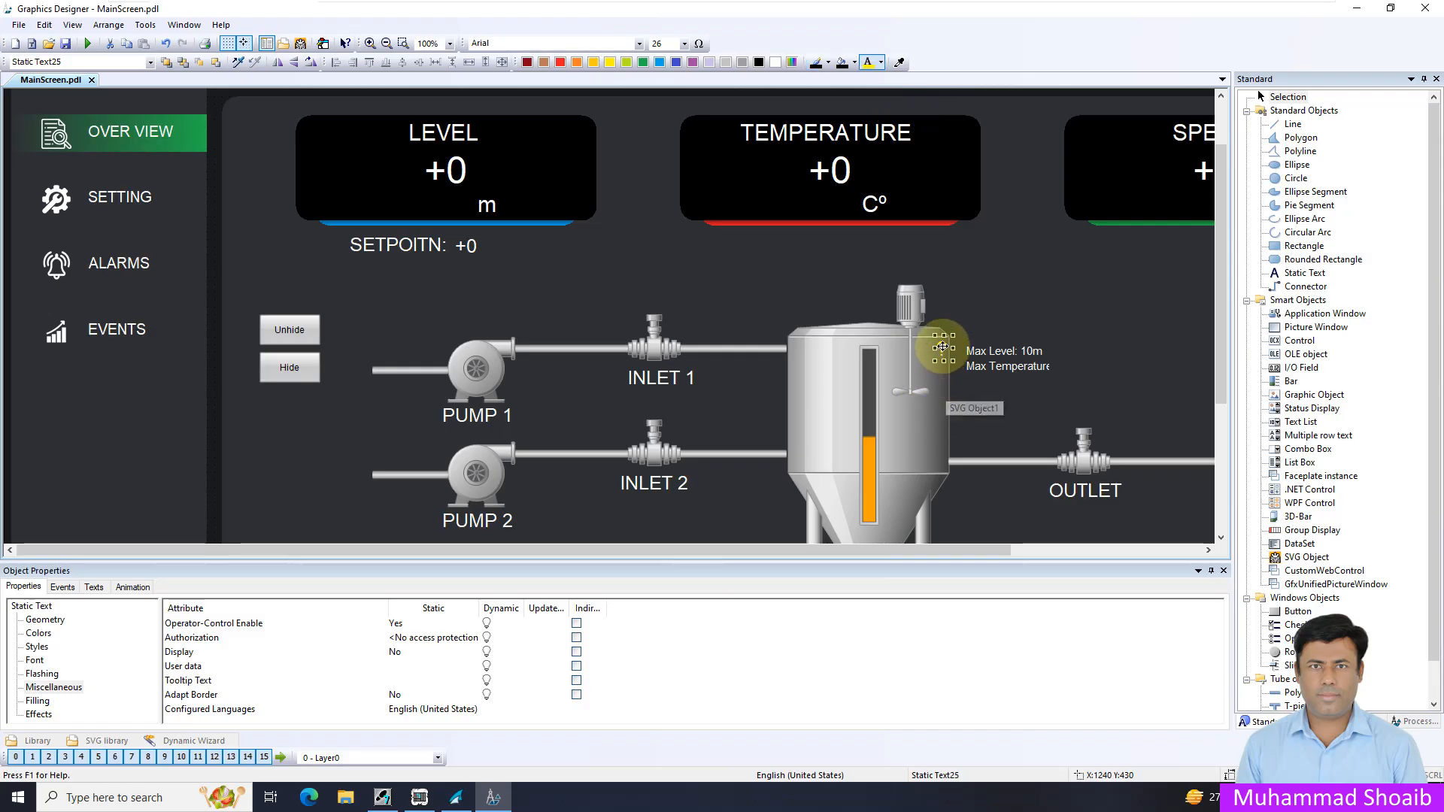
Group the Max Level and Max Temperature texts into one object
click(991, 351)
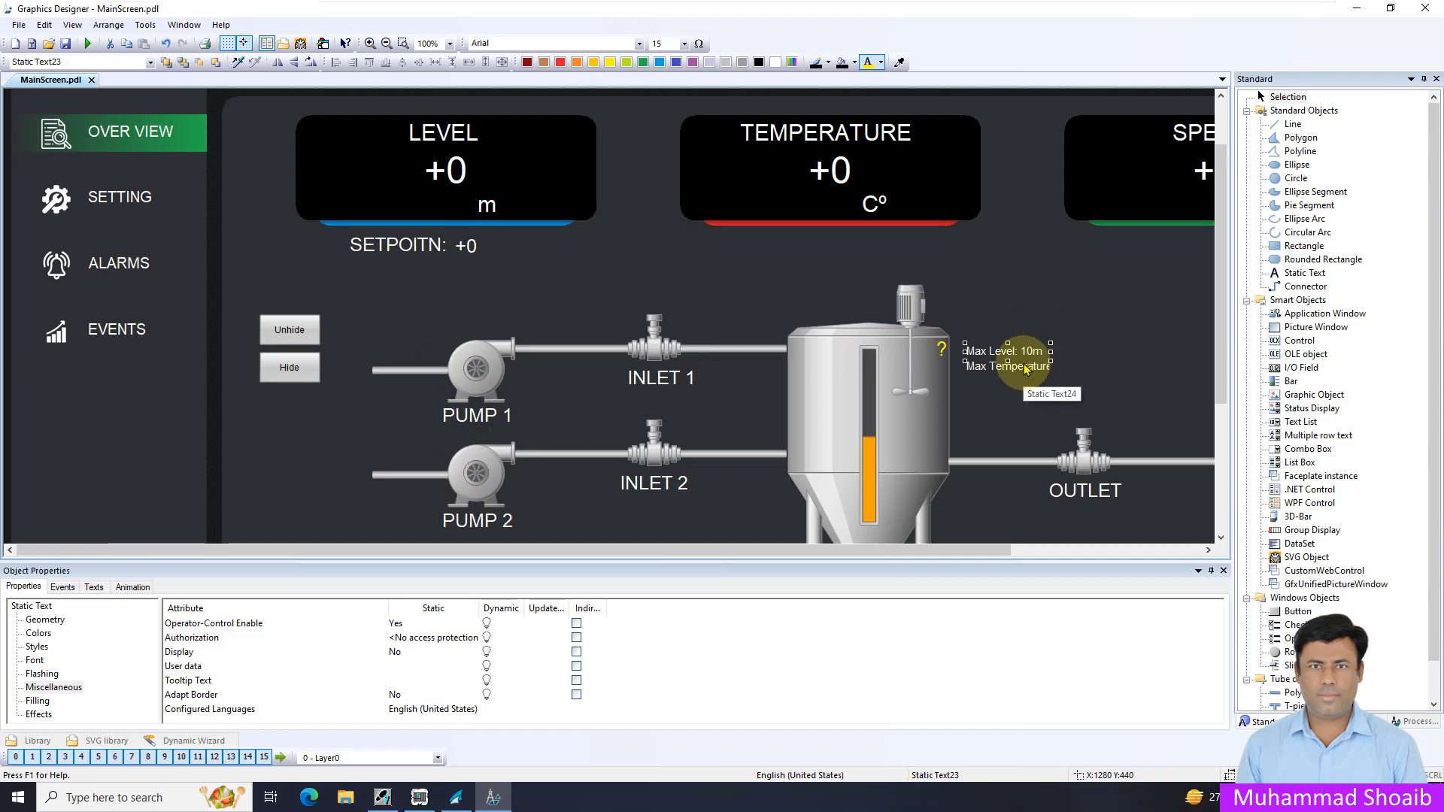
shift+click(993, 365)
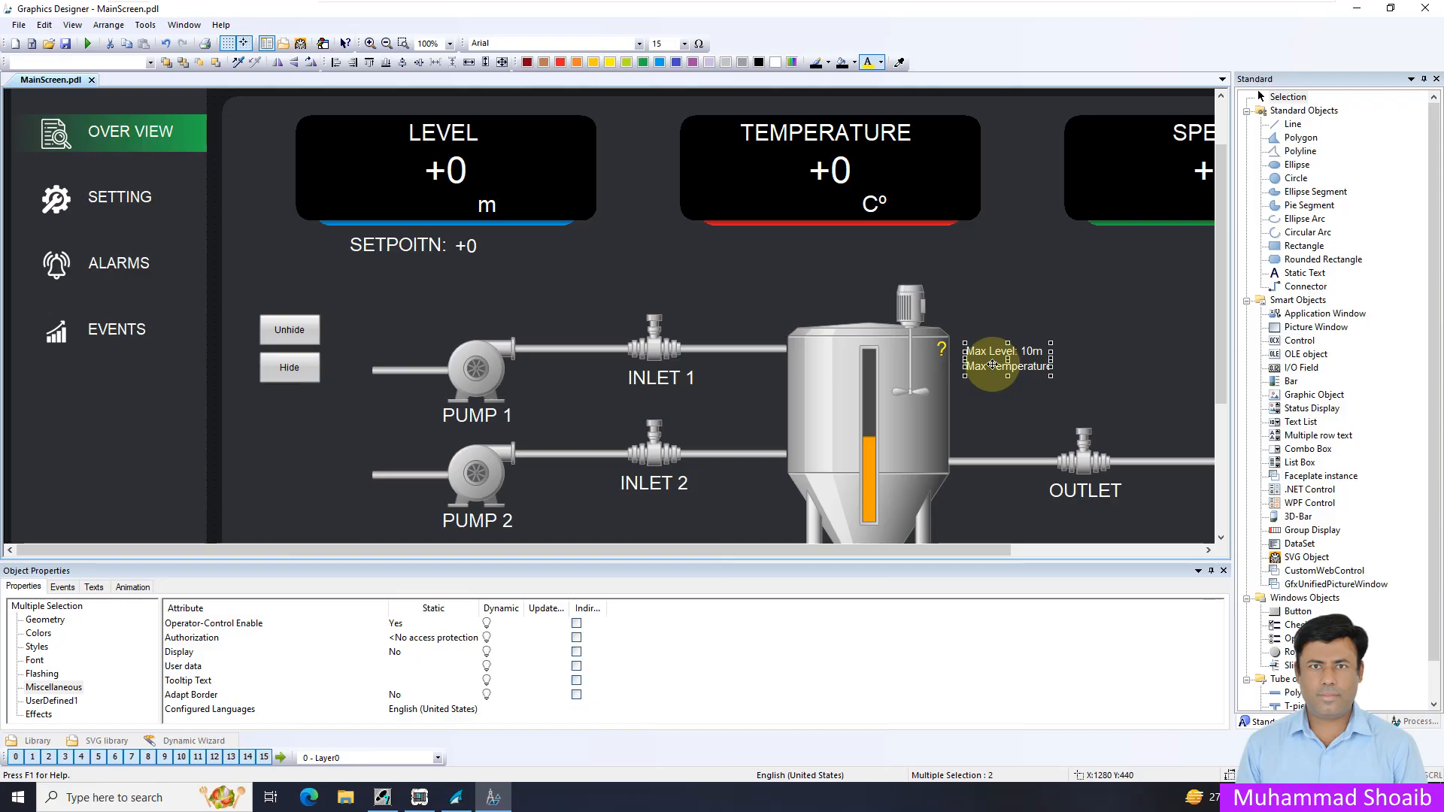
right_click(994, 370)
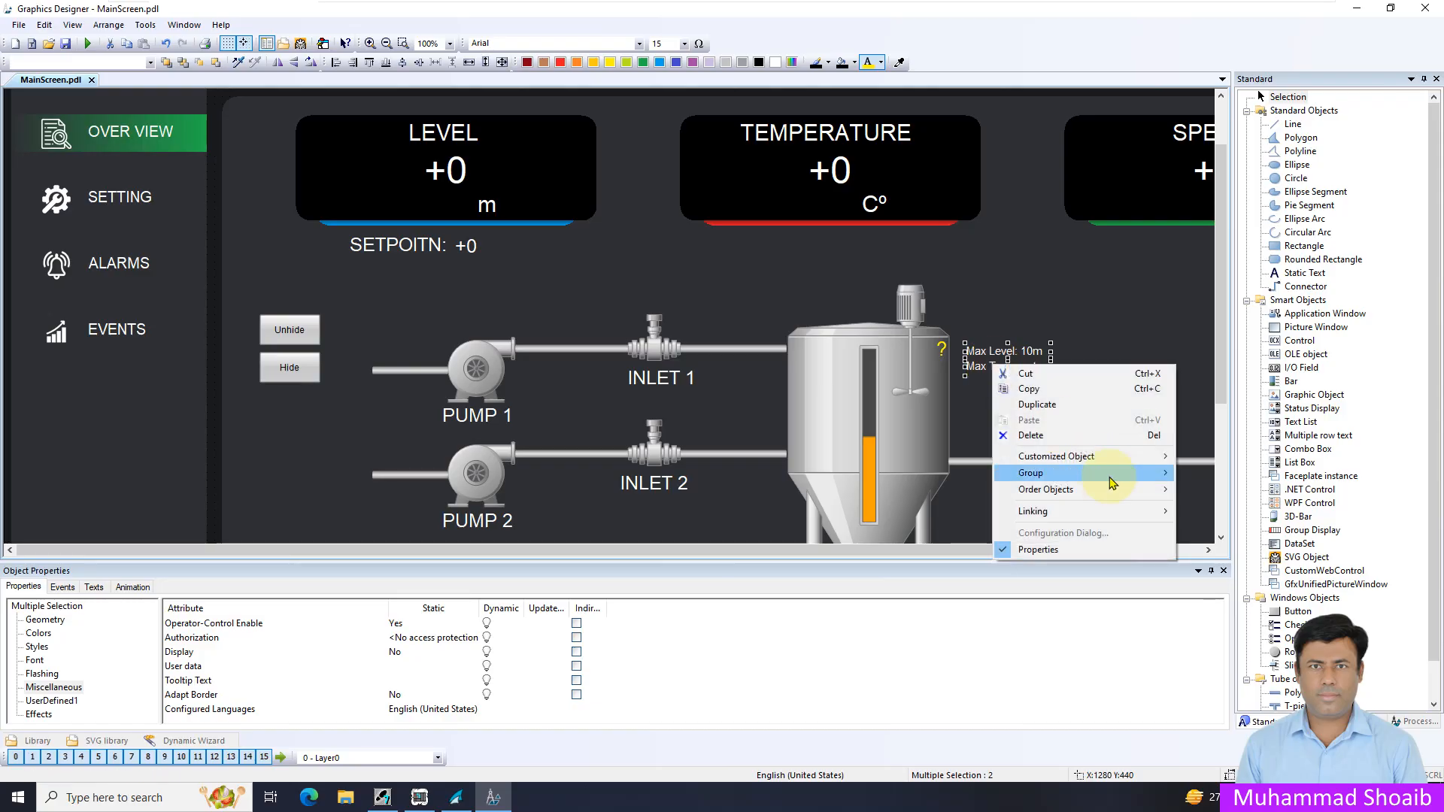
mouse_move(1164, 473)
click(1210, 473)
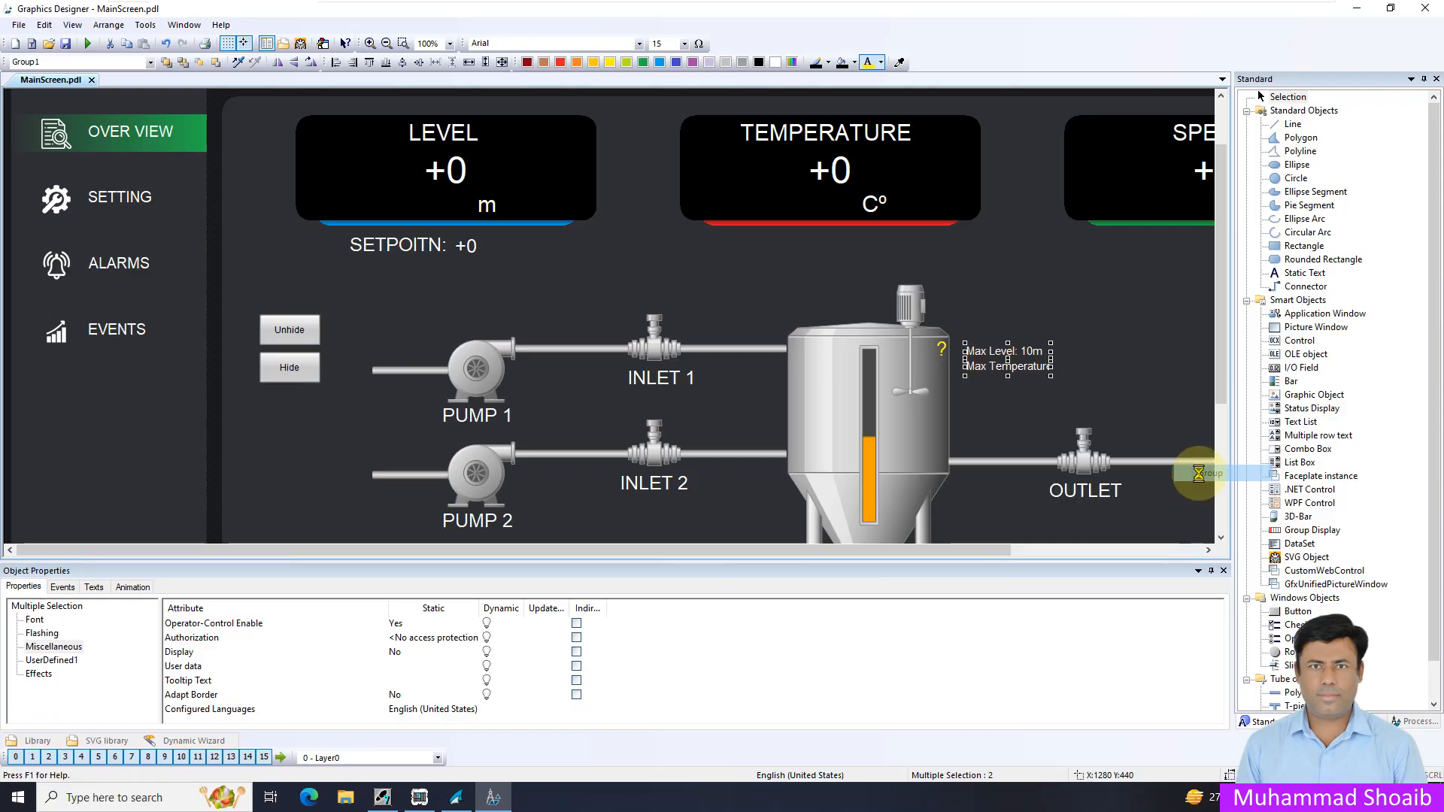
Open a new VBS action for the "?" label's Press Left mouse event
click(943, 349)
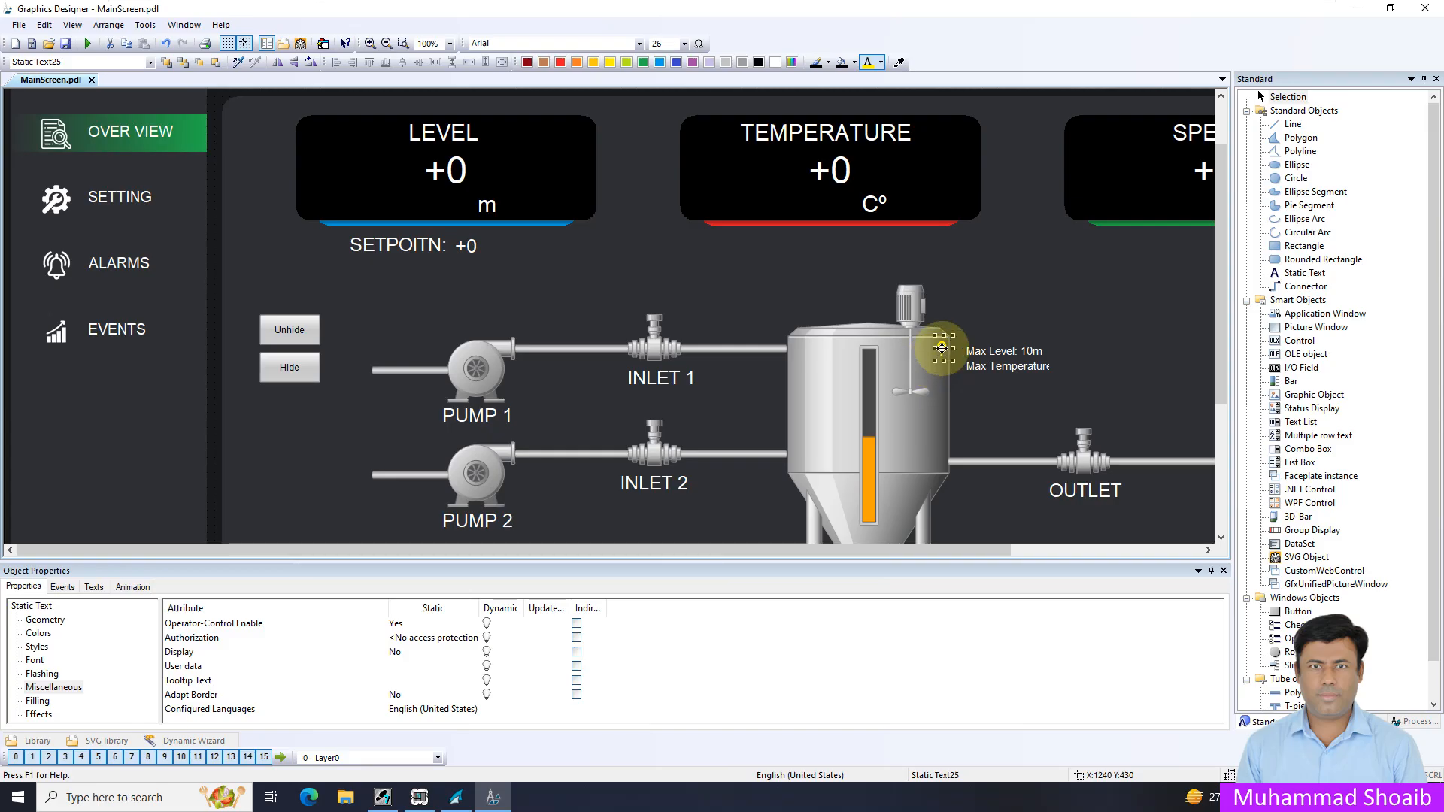
click(62, 587)
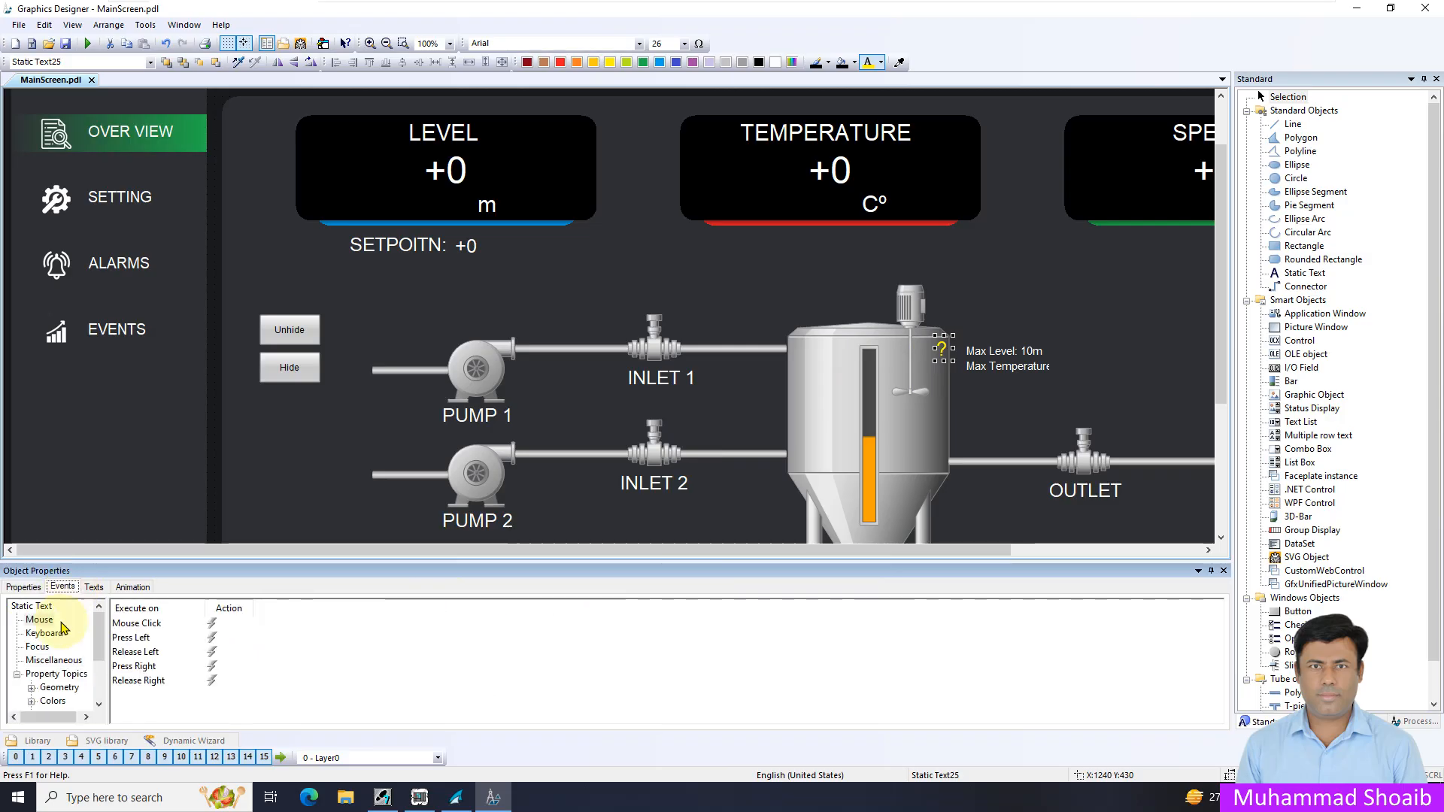
click(39, 620)
click(213, 639)
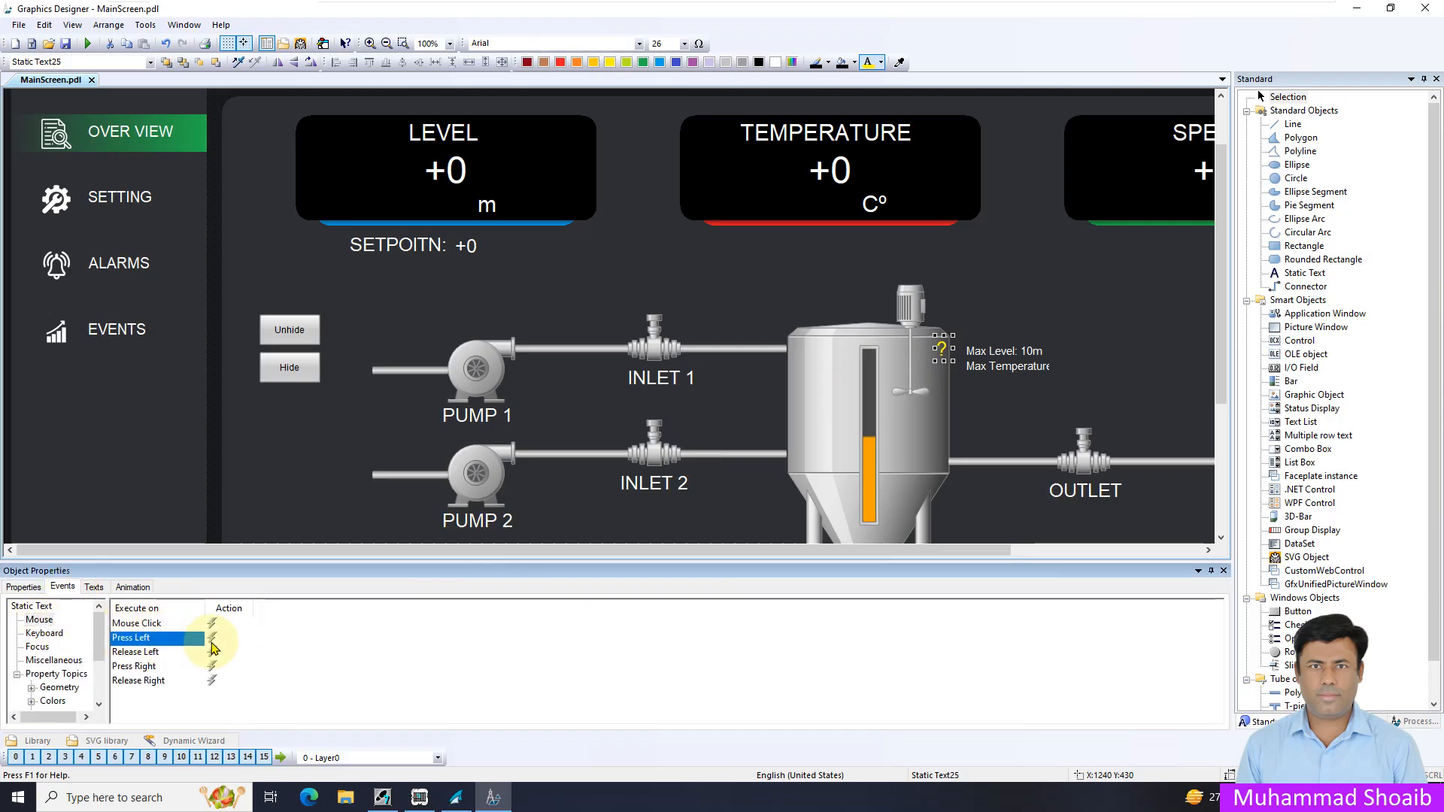
right_click(213, 647)
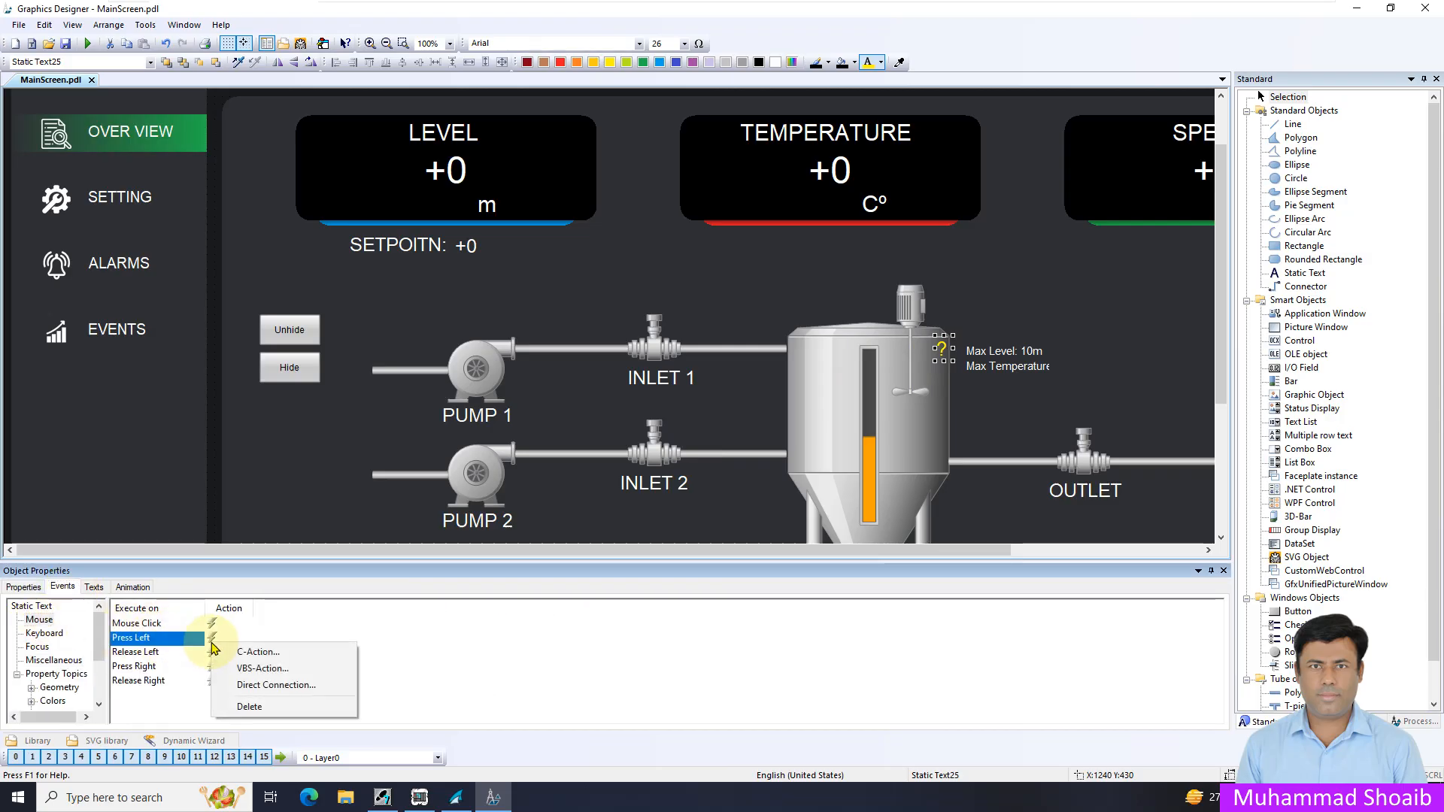
click(259, 669)
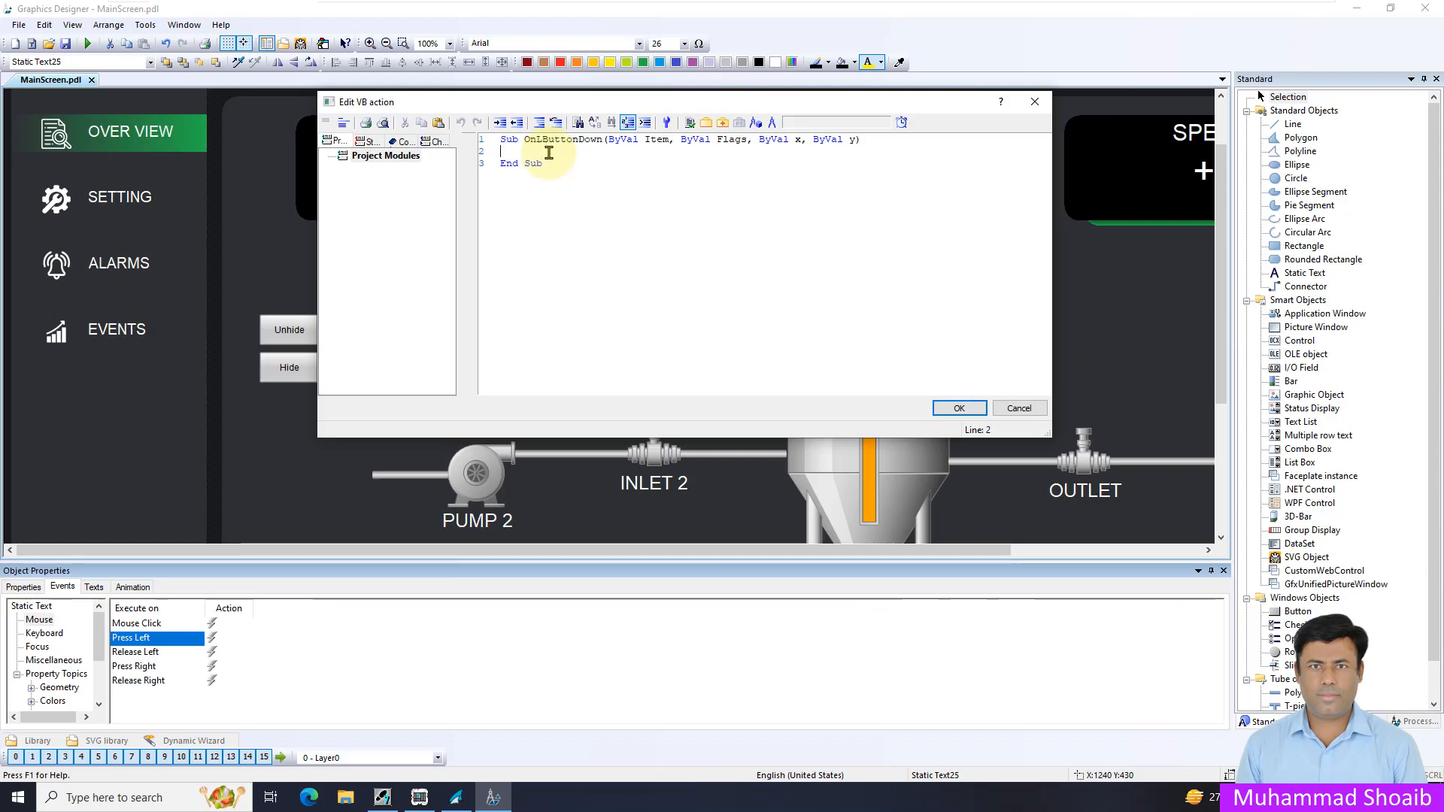
Declare the variable isVisible with a Dim statement in the VBS action
text(Dim )
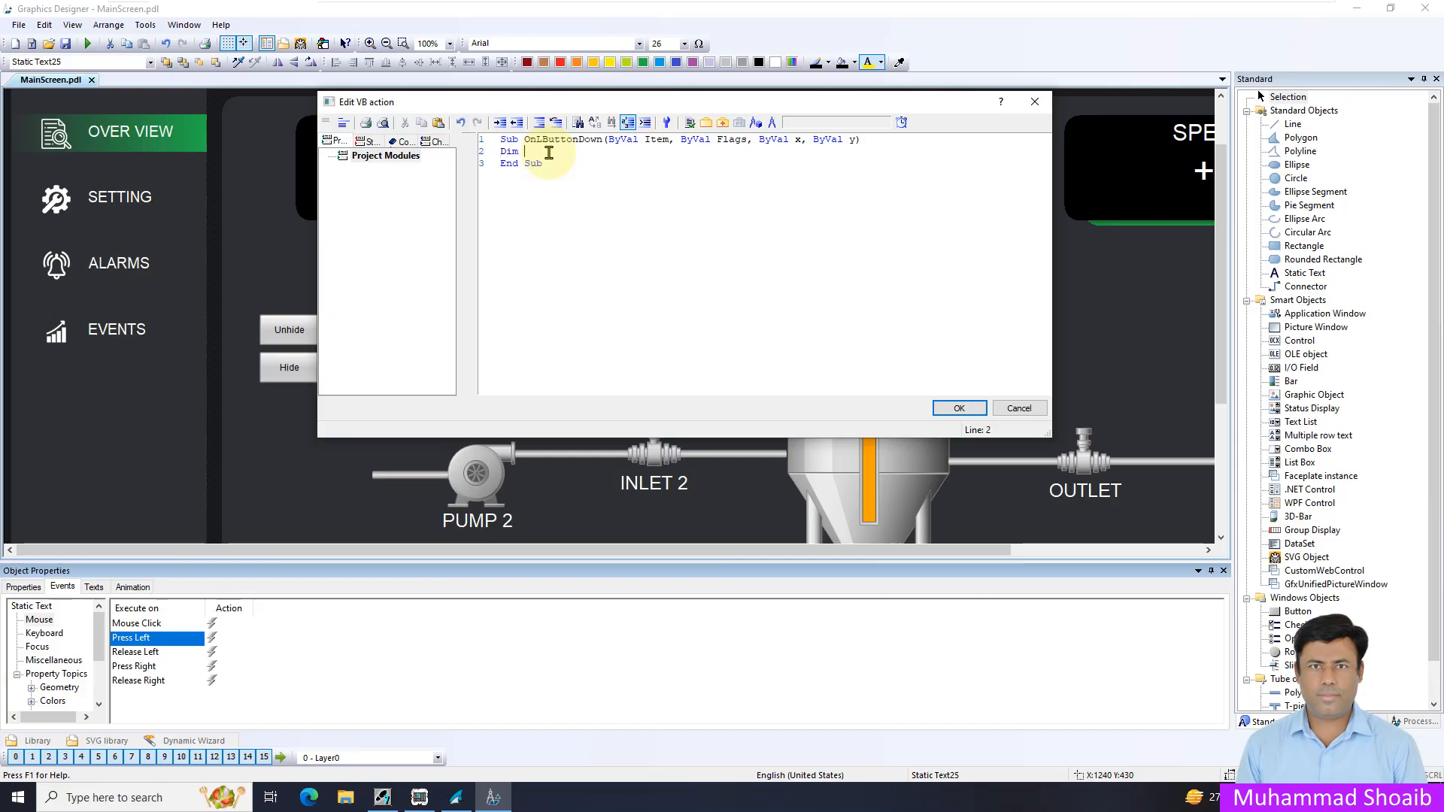
text(is)
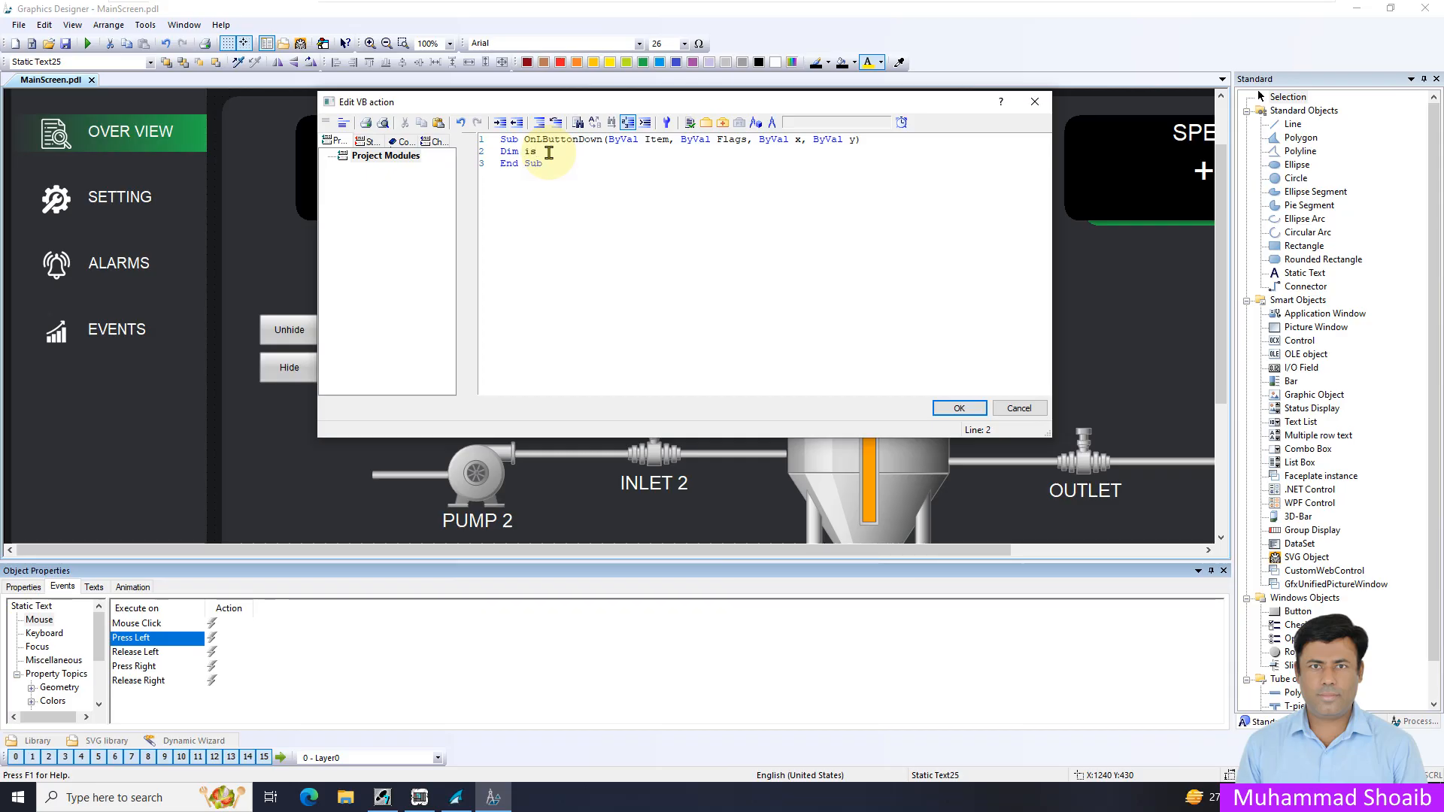
text(Visible)
key(Return)
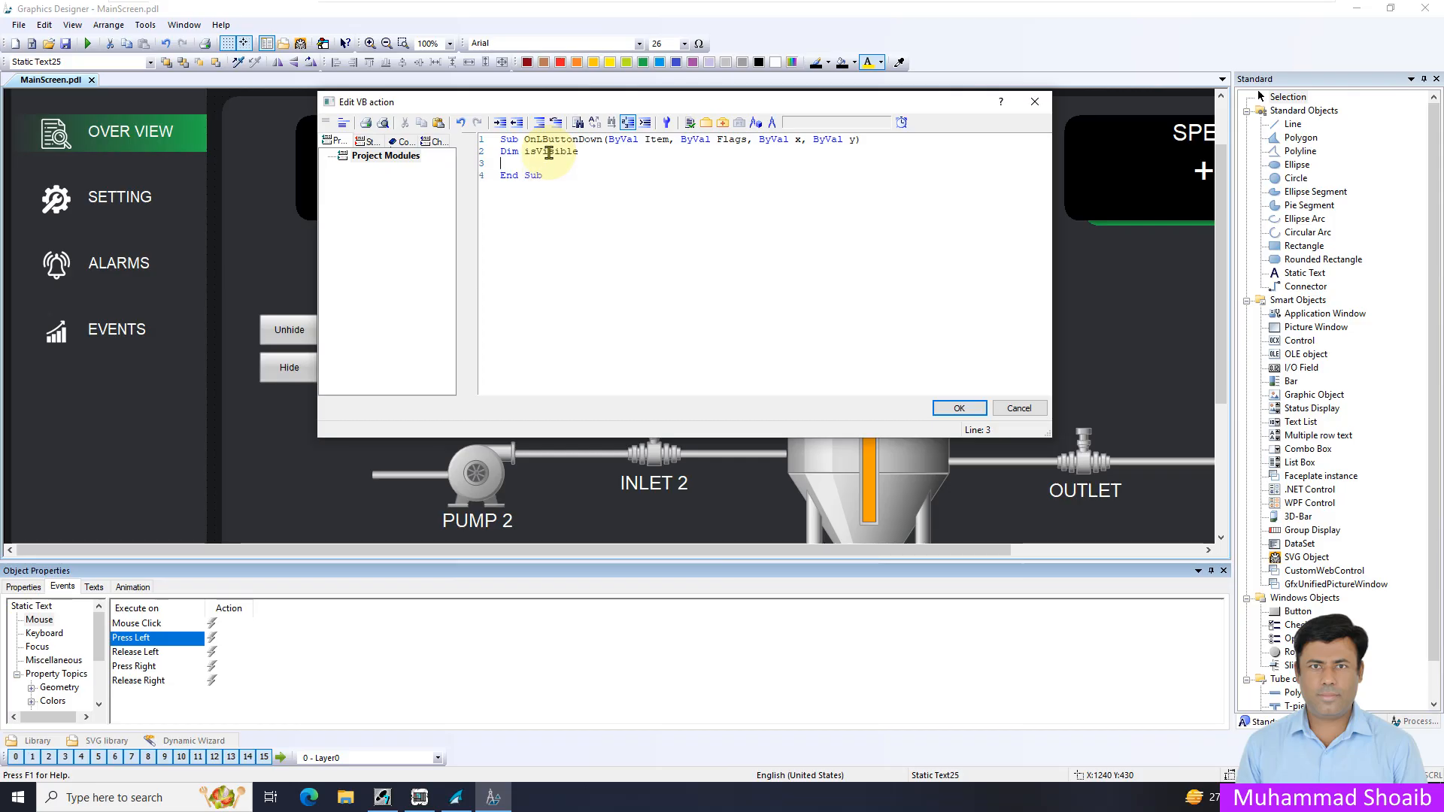
Assign the visibility of the grouped texts to the variable with the line isVisible = ScreenItems("Group1").Visible
drag(584, 152, 527, 148)
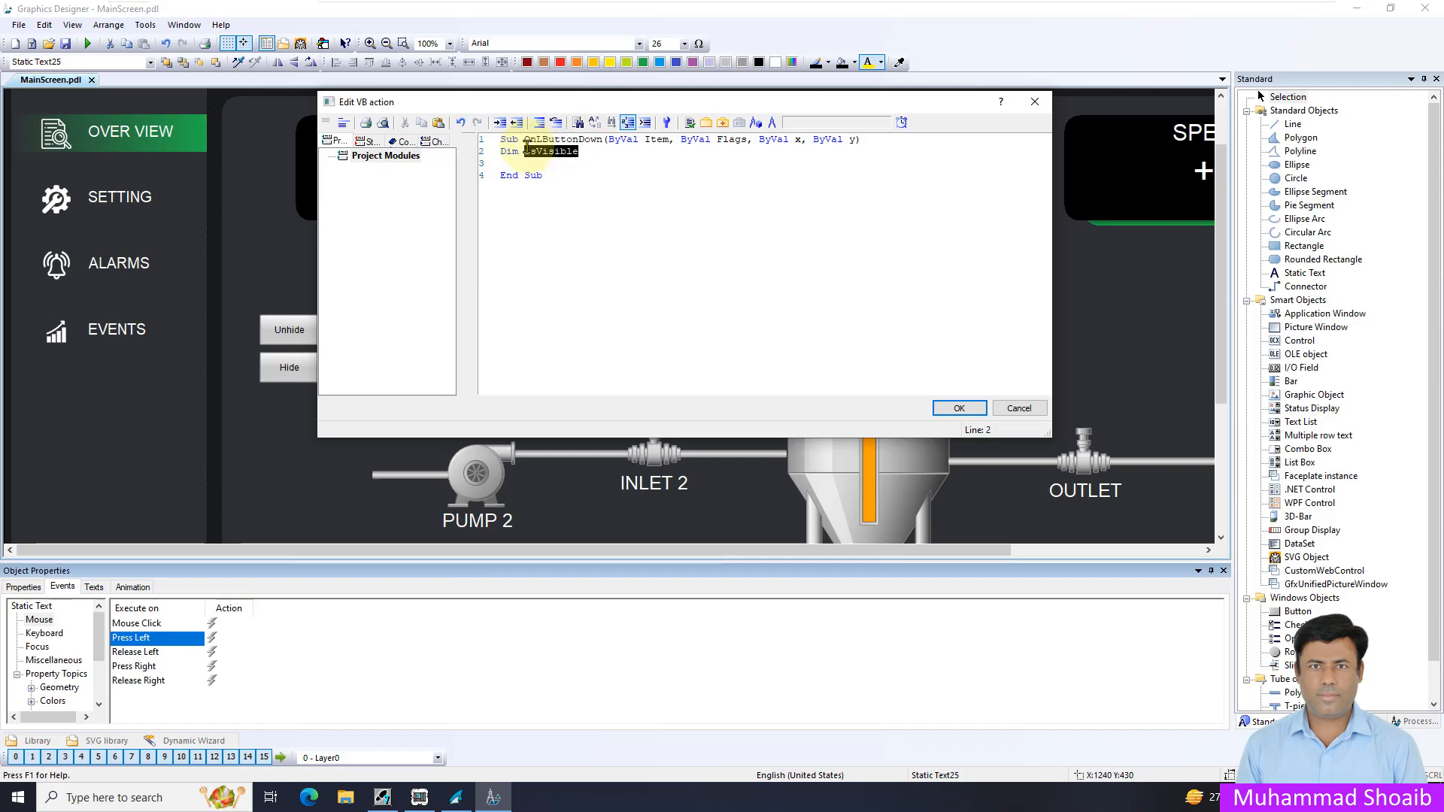
key(ctrl+c)
click(530, 164)
key(ctrl+v)
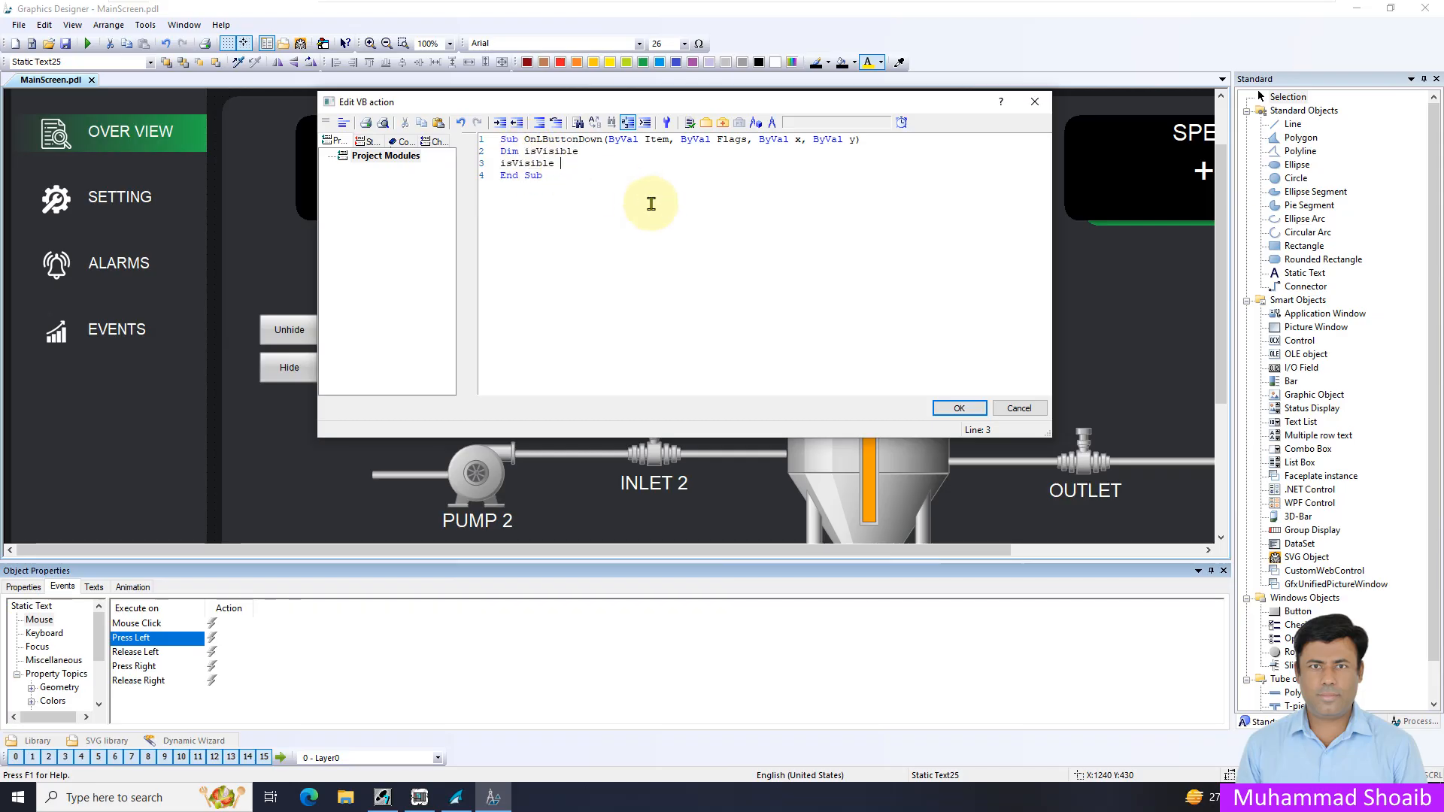
text(= screenit)
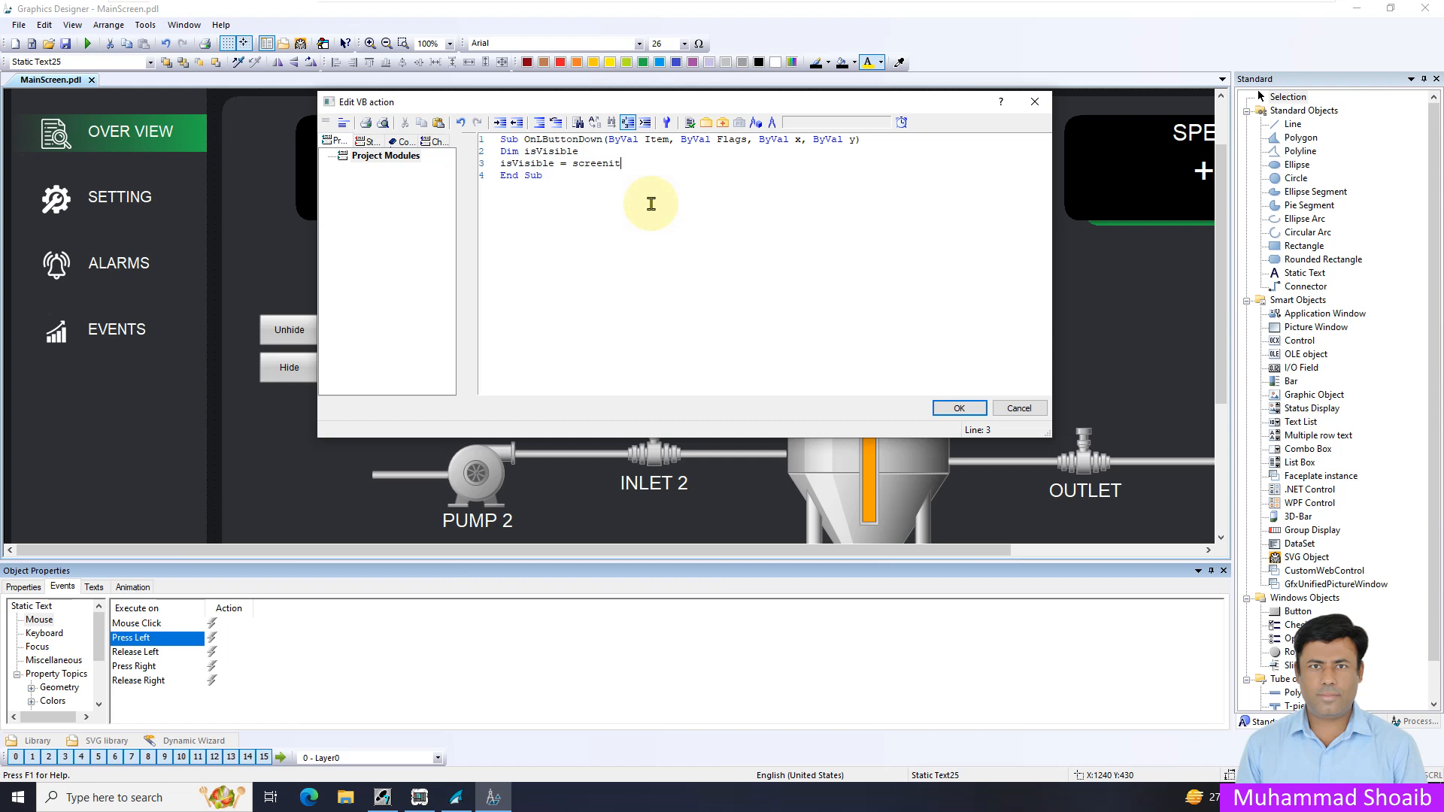
text(ems(")
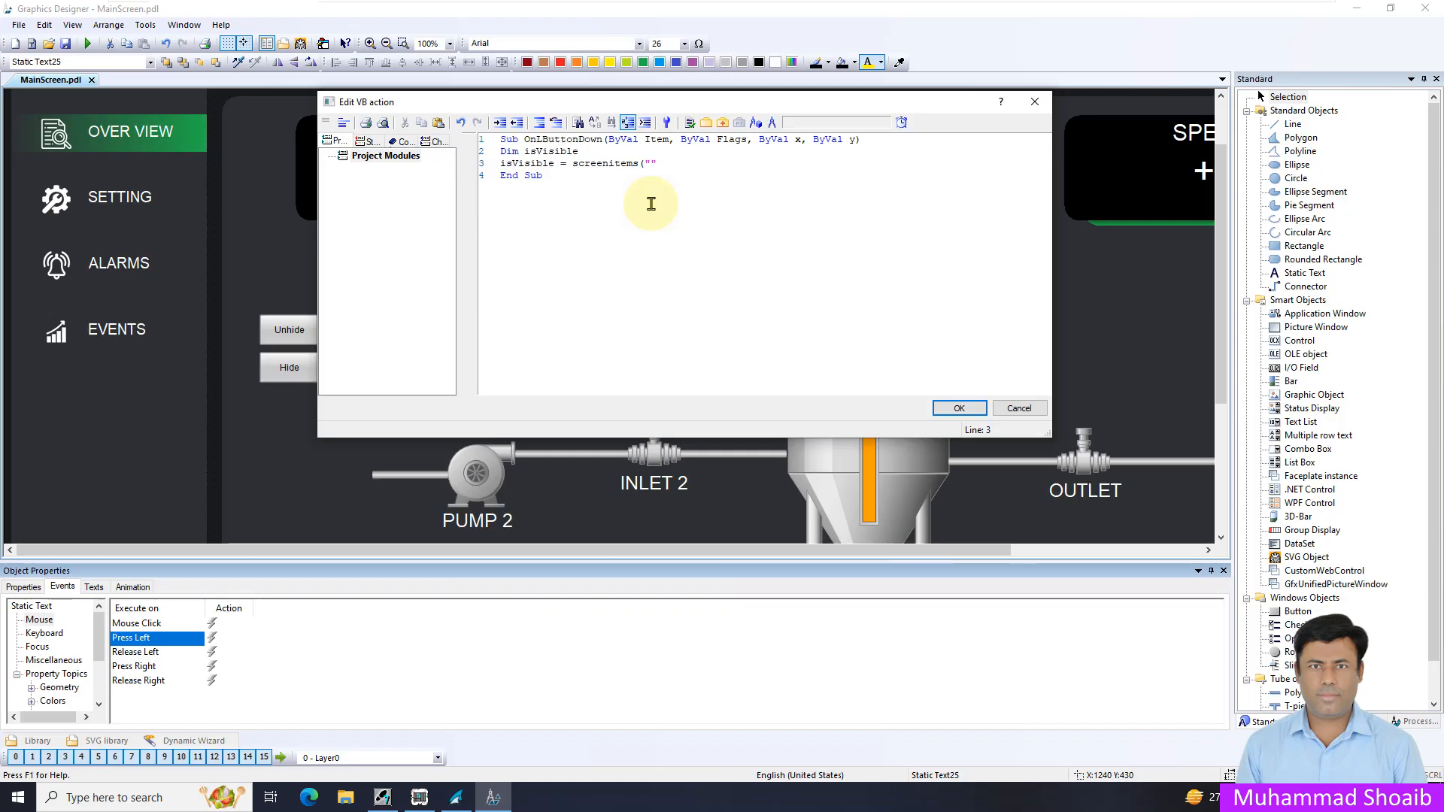
text(")
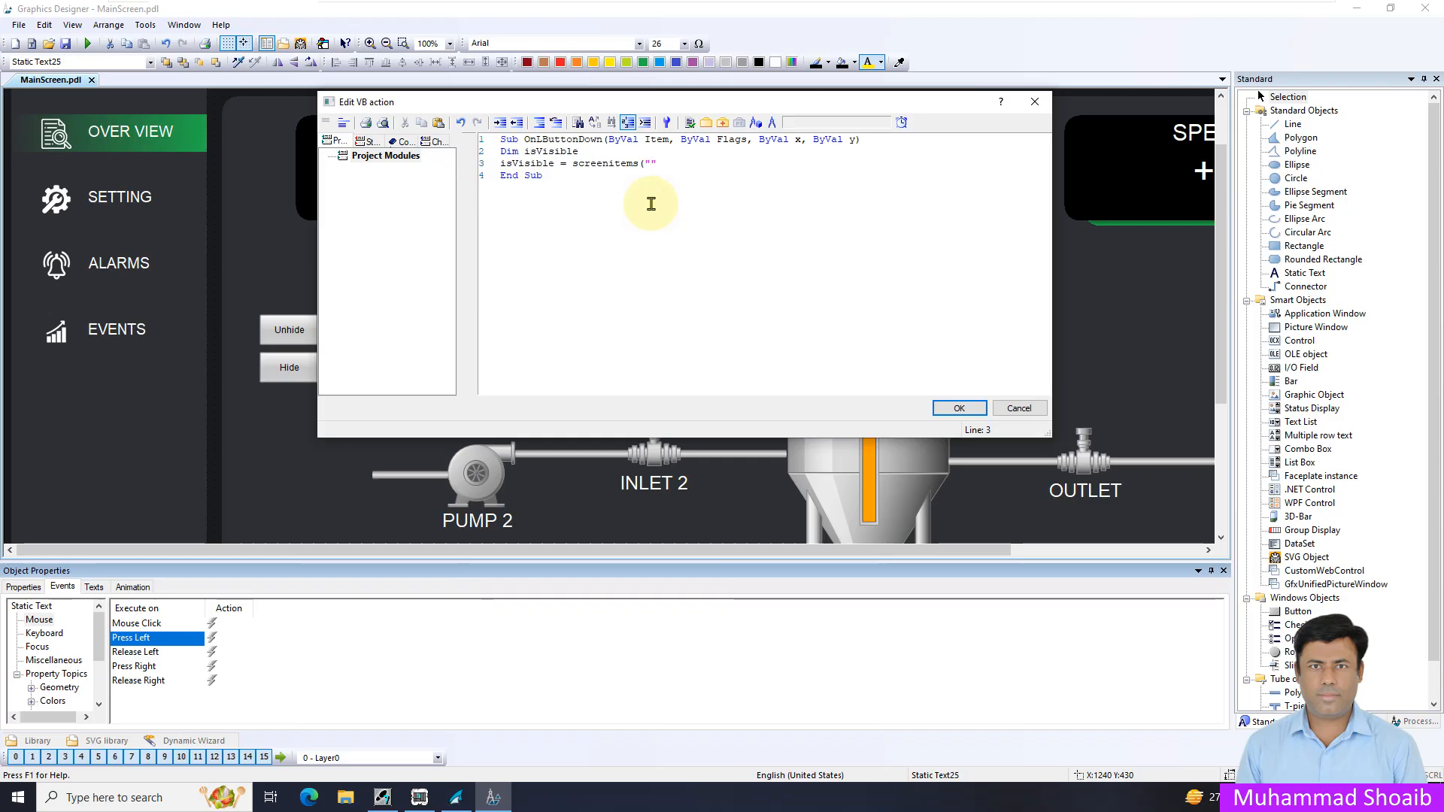
text(Group)
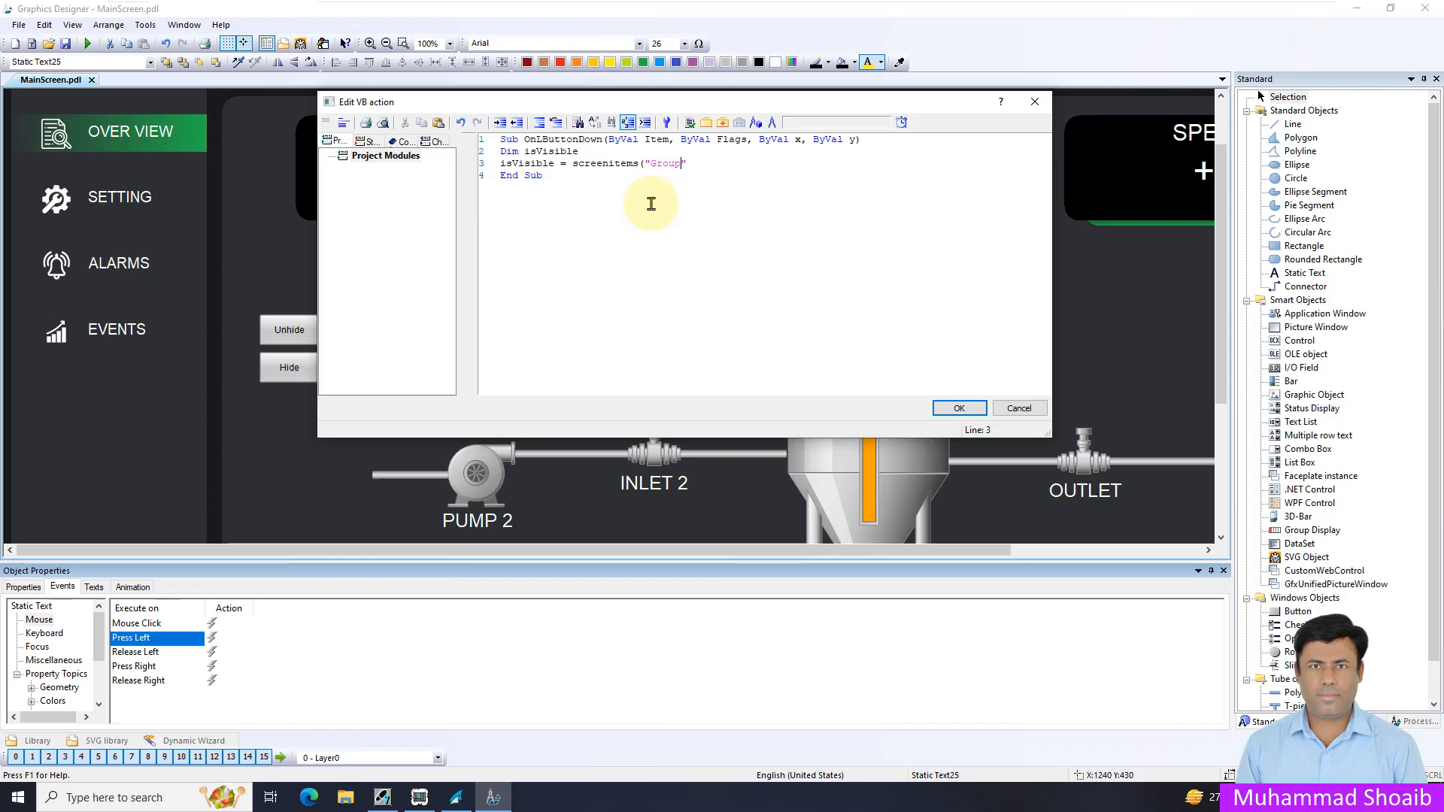
text(1)
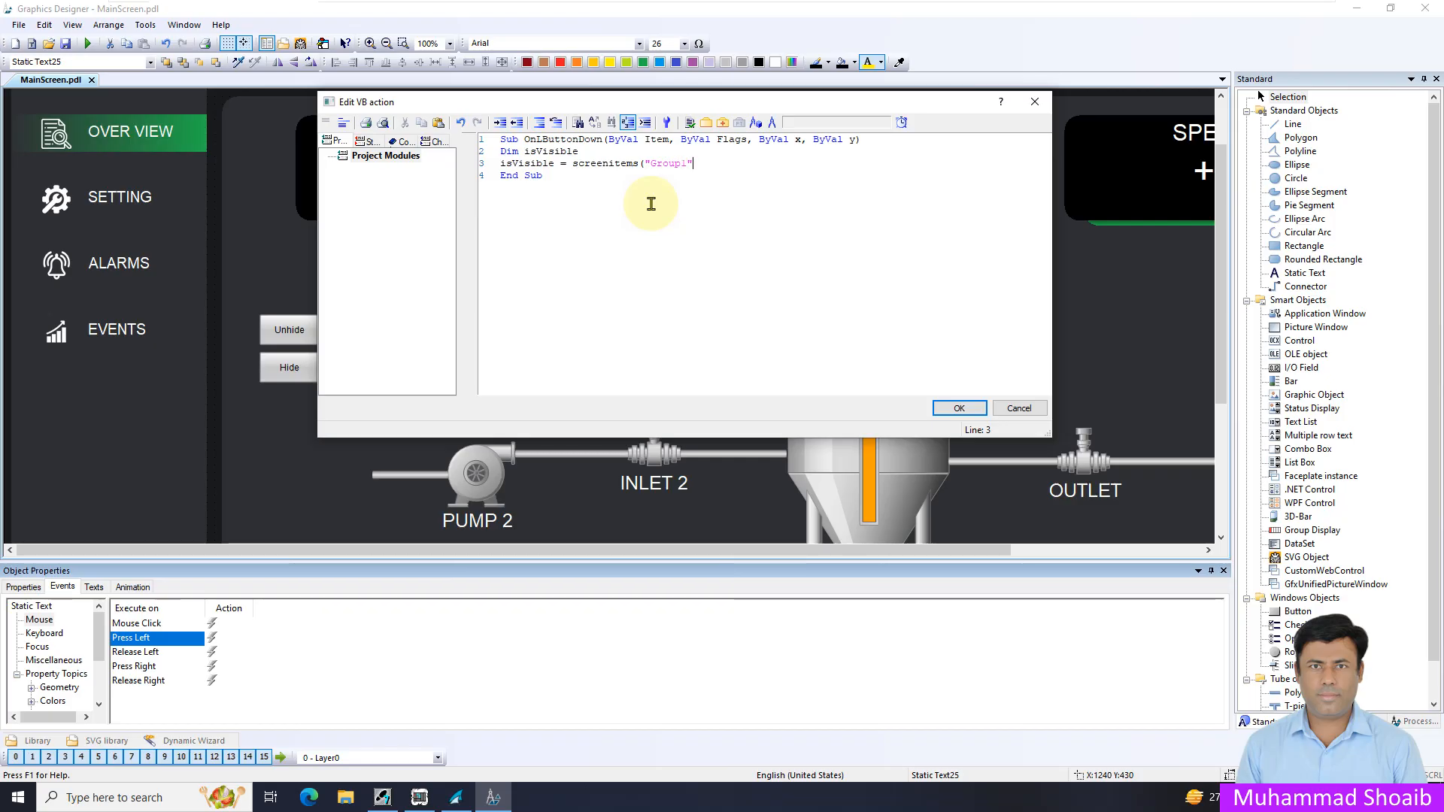
text().)
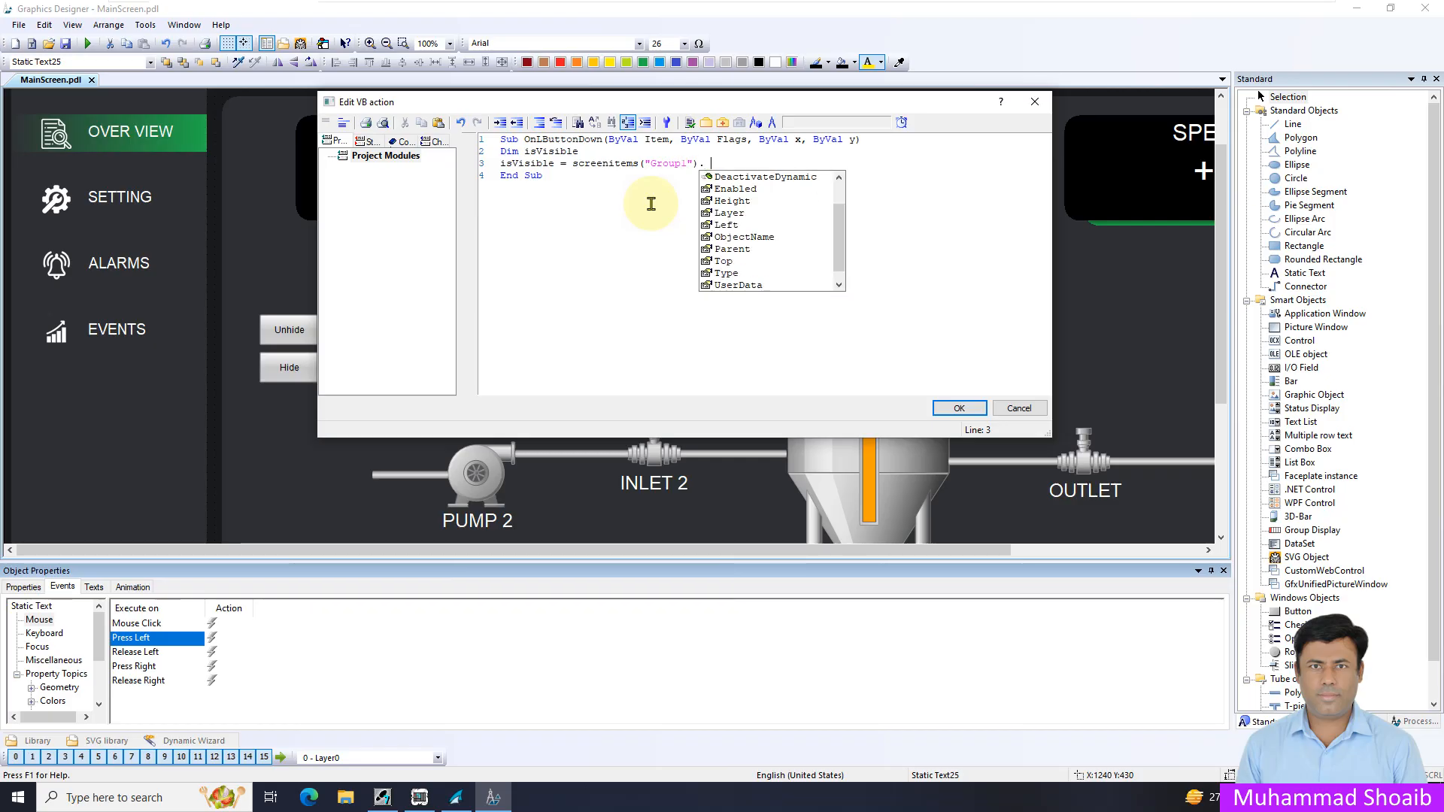
text(Visible)
key(Return)
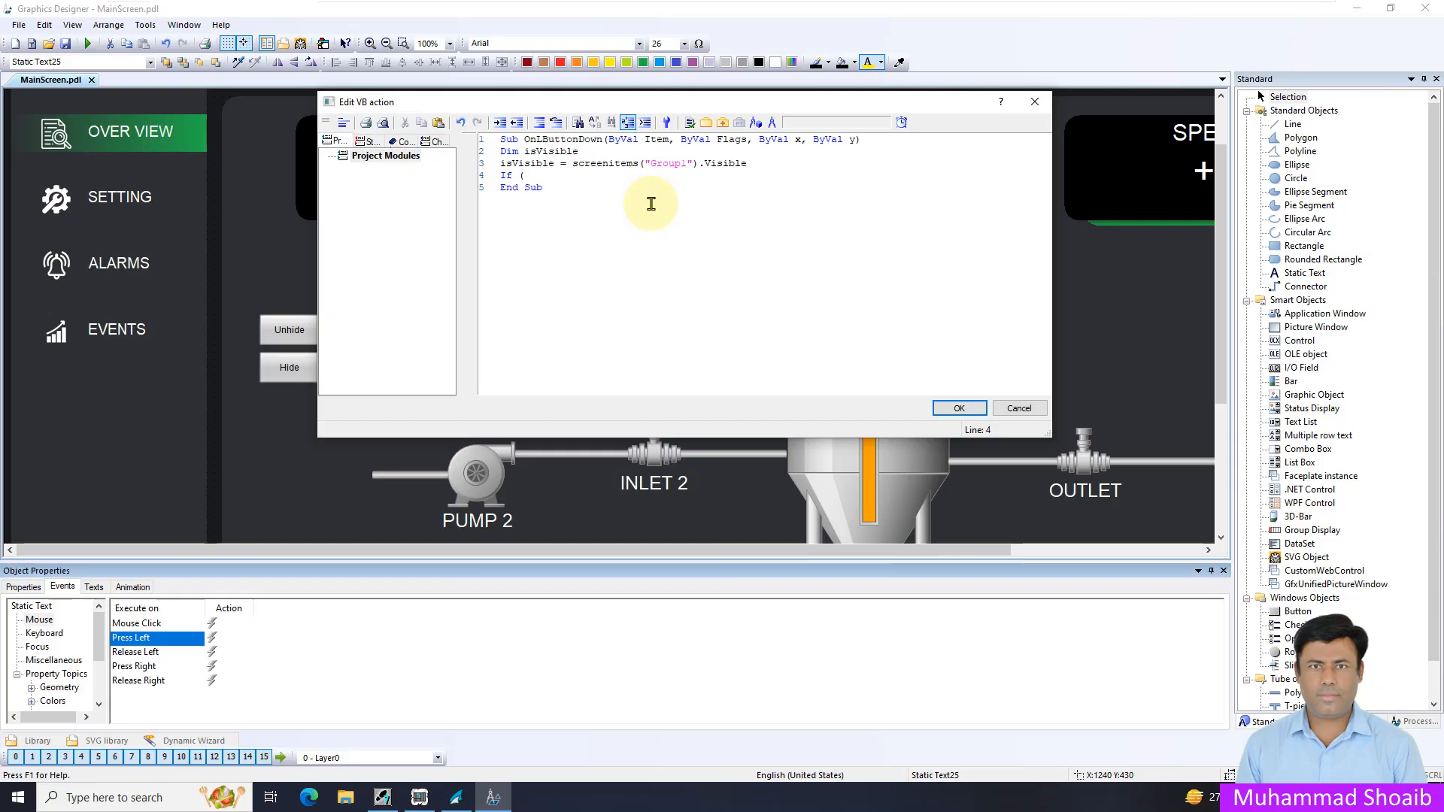
Add the condition line If isVisible = True Then below the variable assignment
text(is)
key(BackSpace)
key(BackSpace)
text(isVisible)
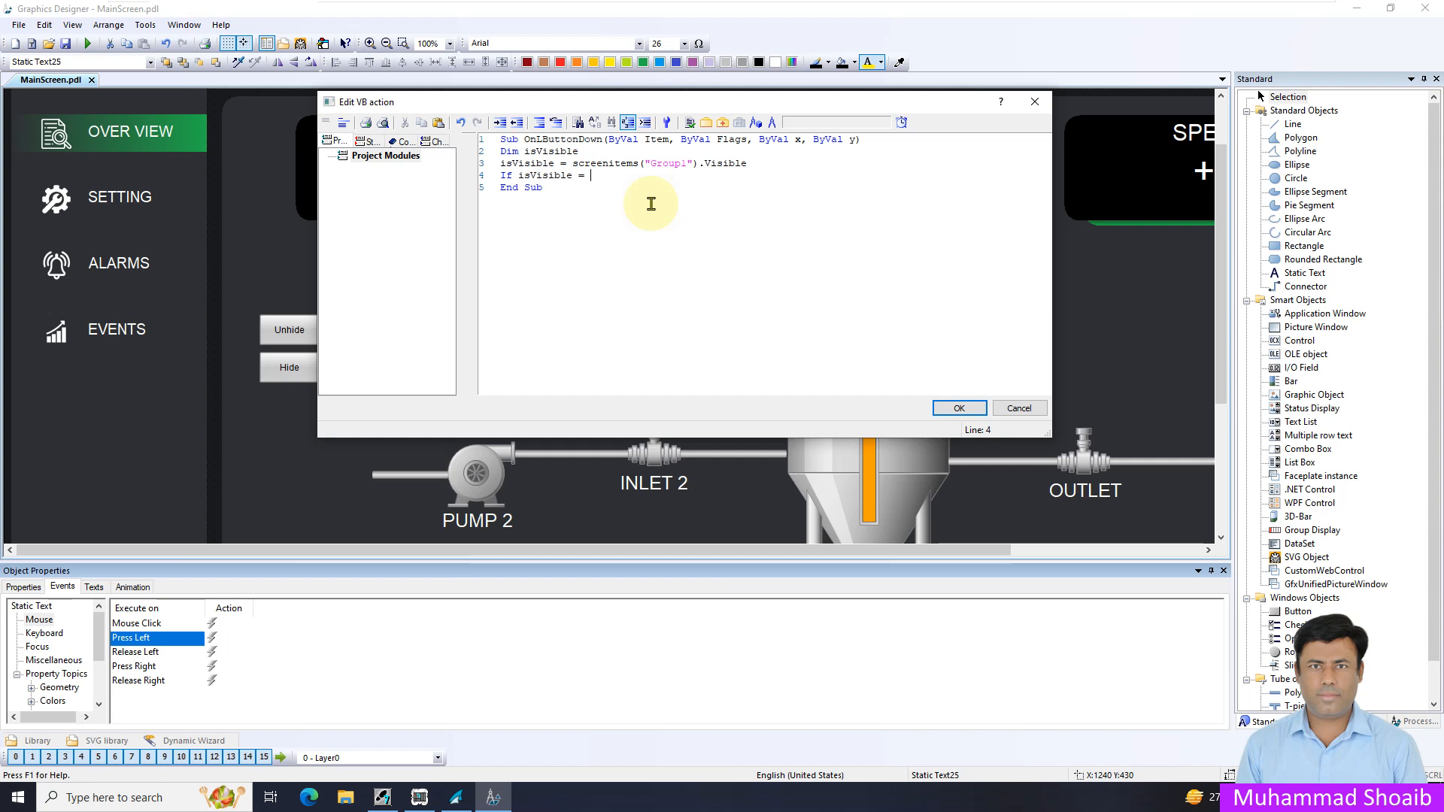
text( = true Then)
key(Return)
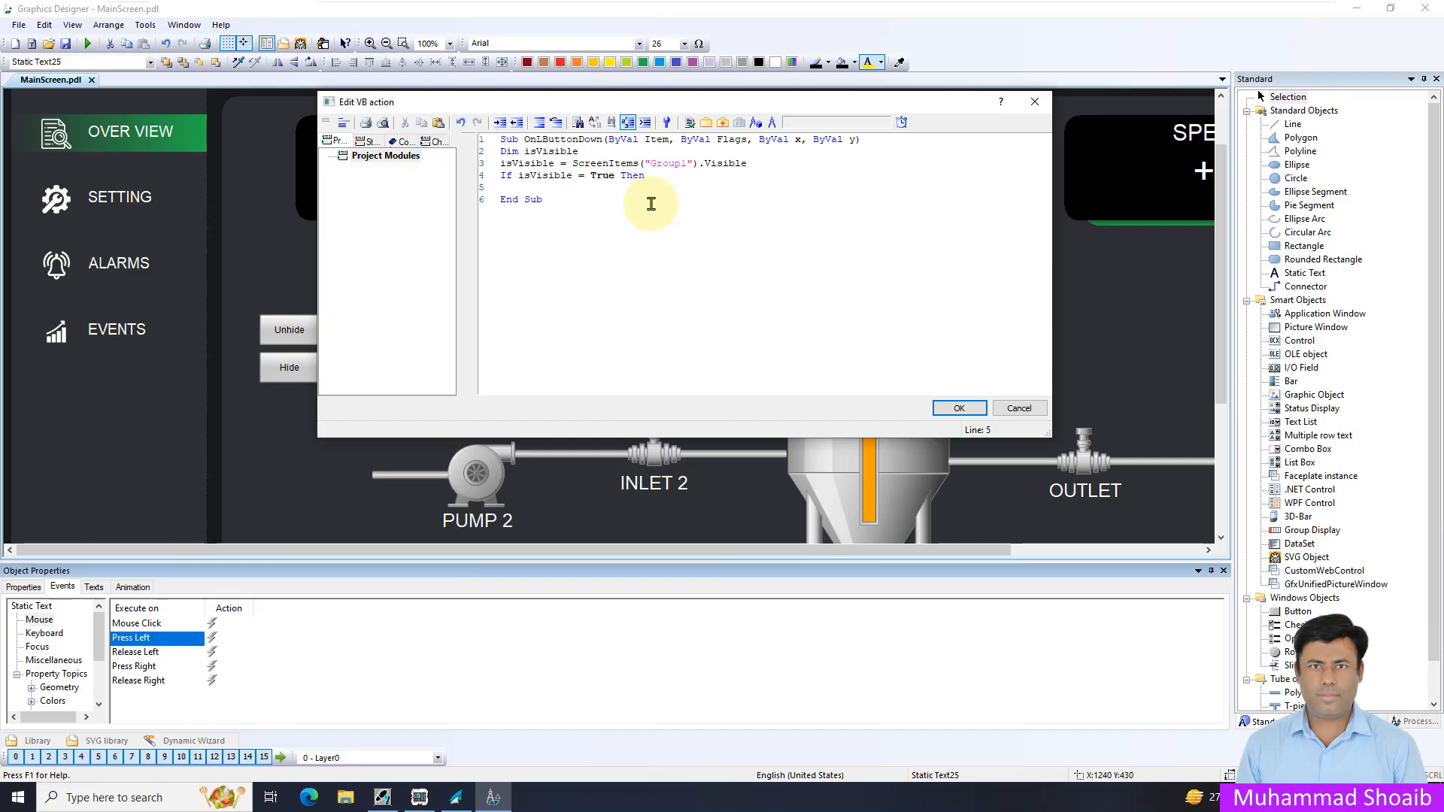
Hide the group inside the If branch with the statement ScreenItems("Group1").Visible = False
drag(747, 163, 573, 163)
key(ctrl+c)
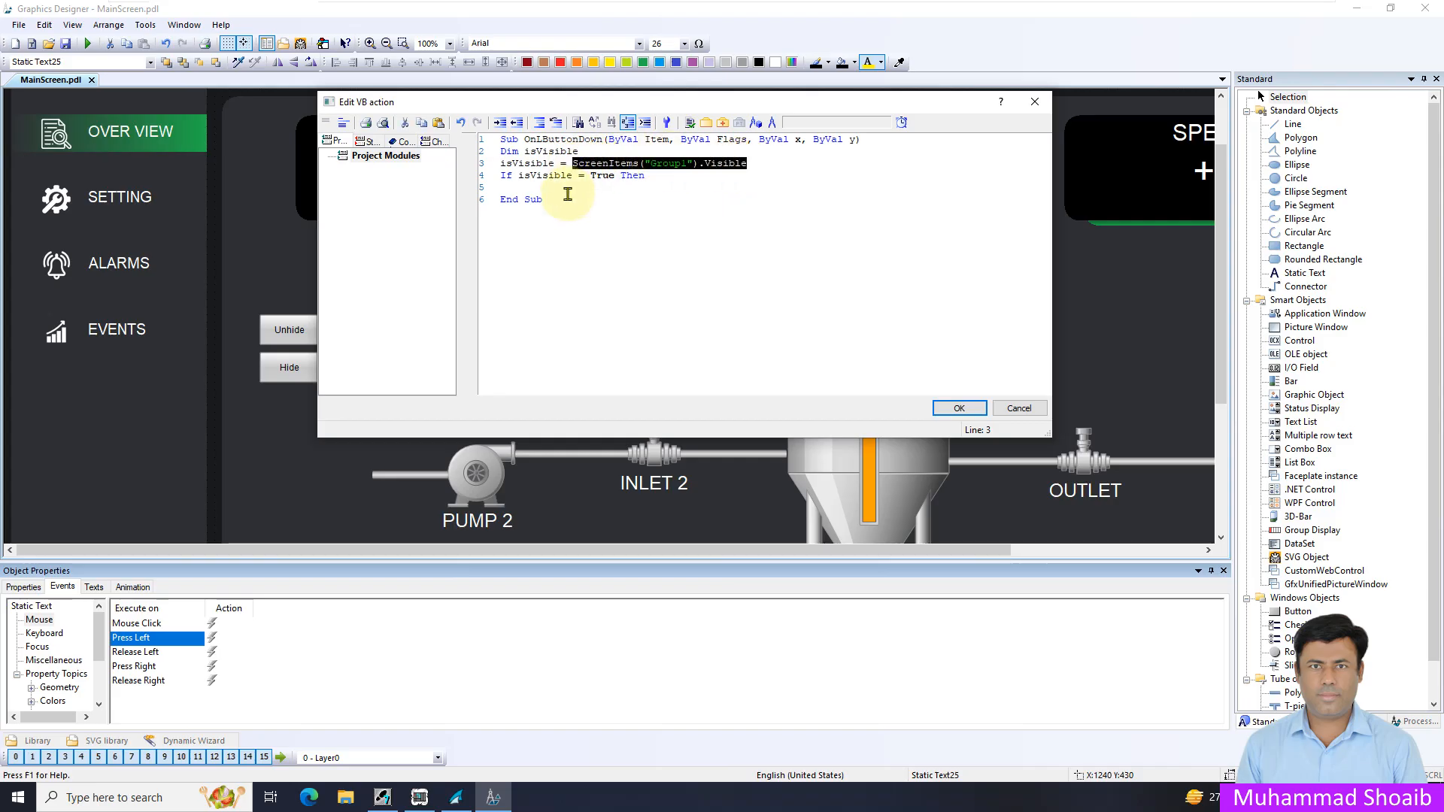
click(564, 187)
key(ctrl+v)
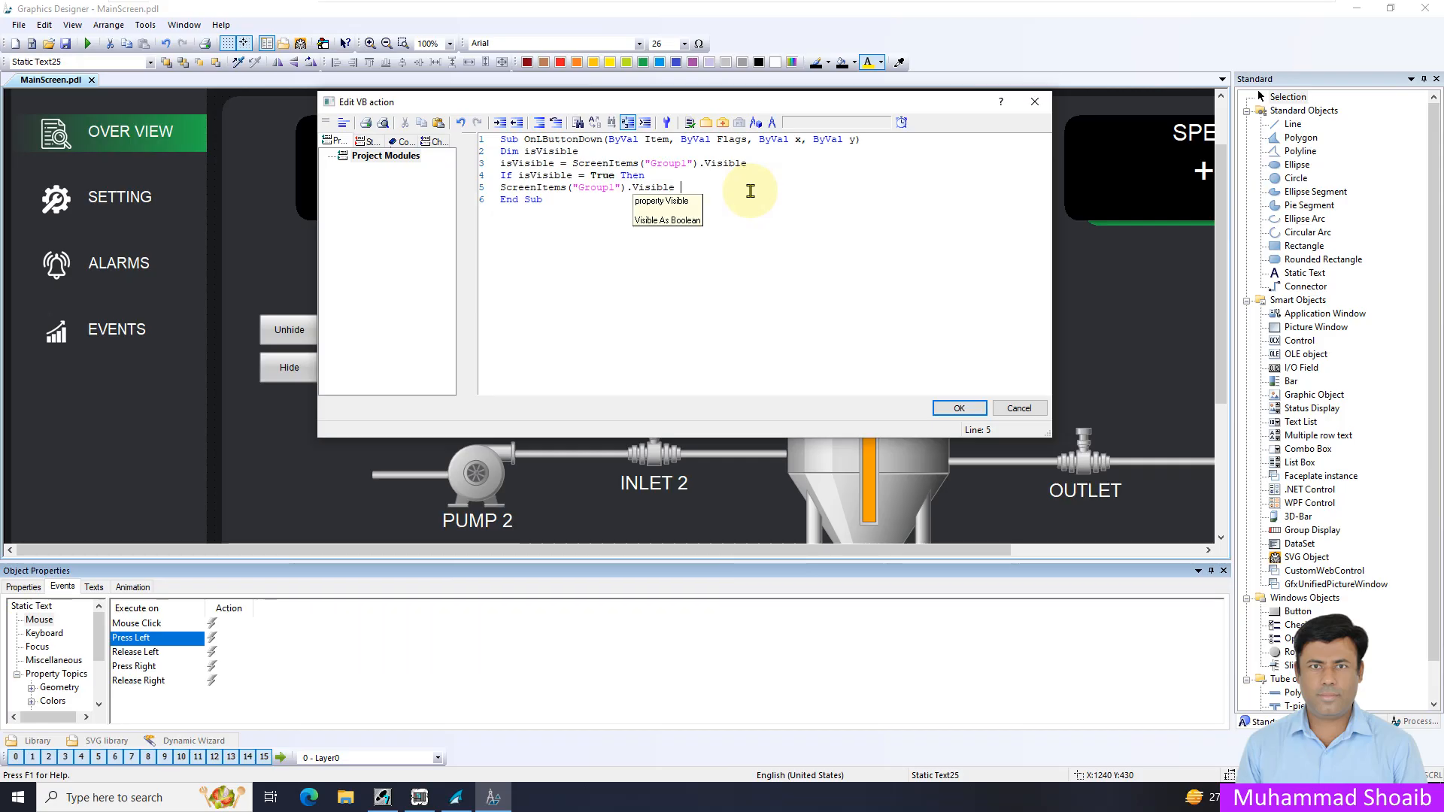
text(= )
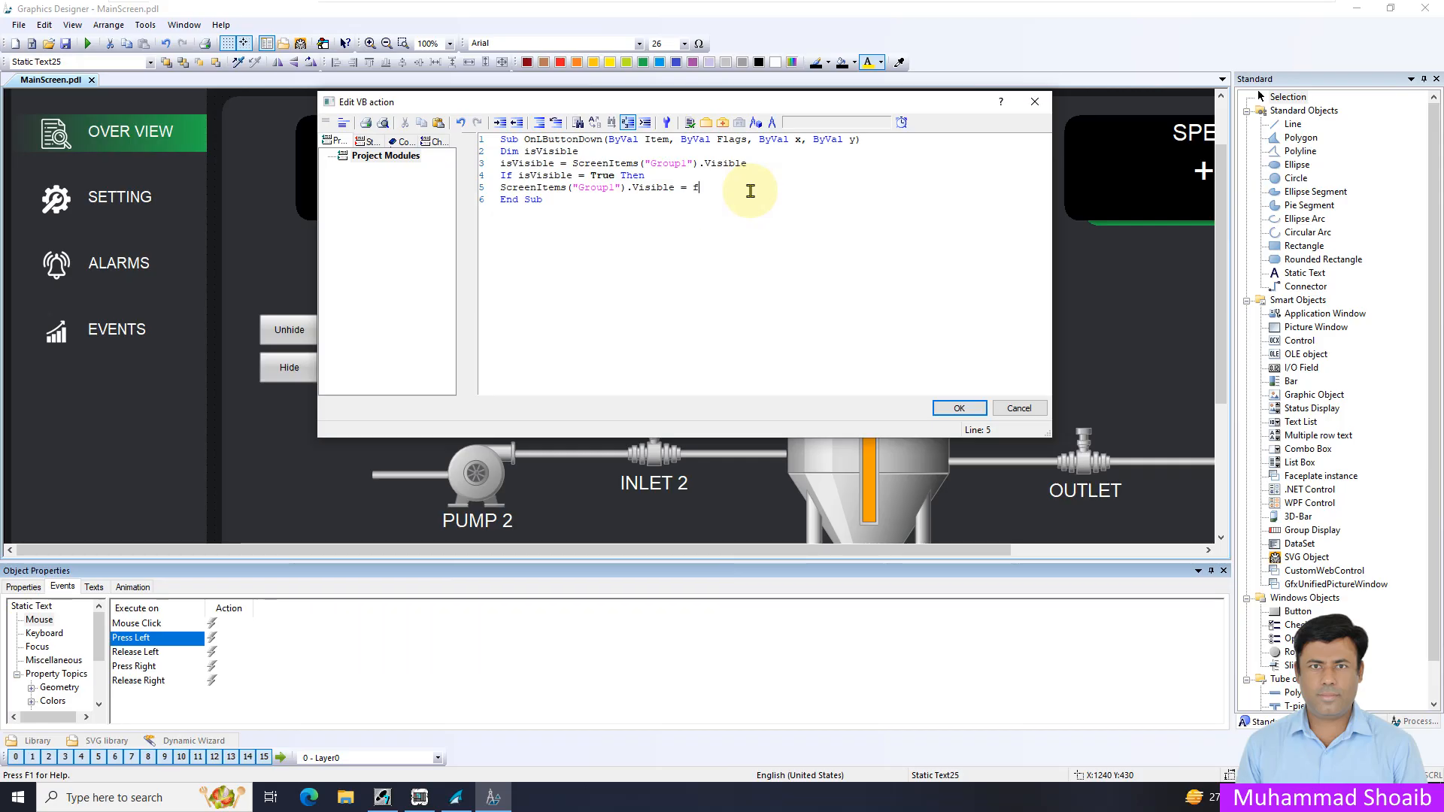
text(false)
key(Return)
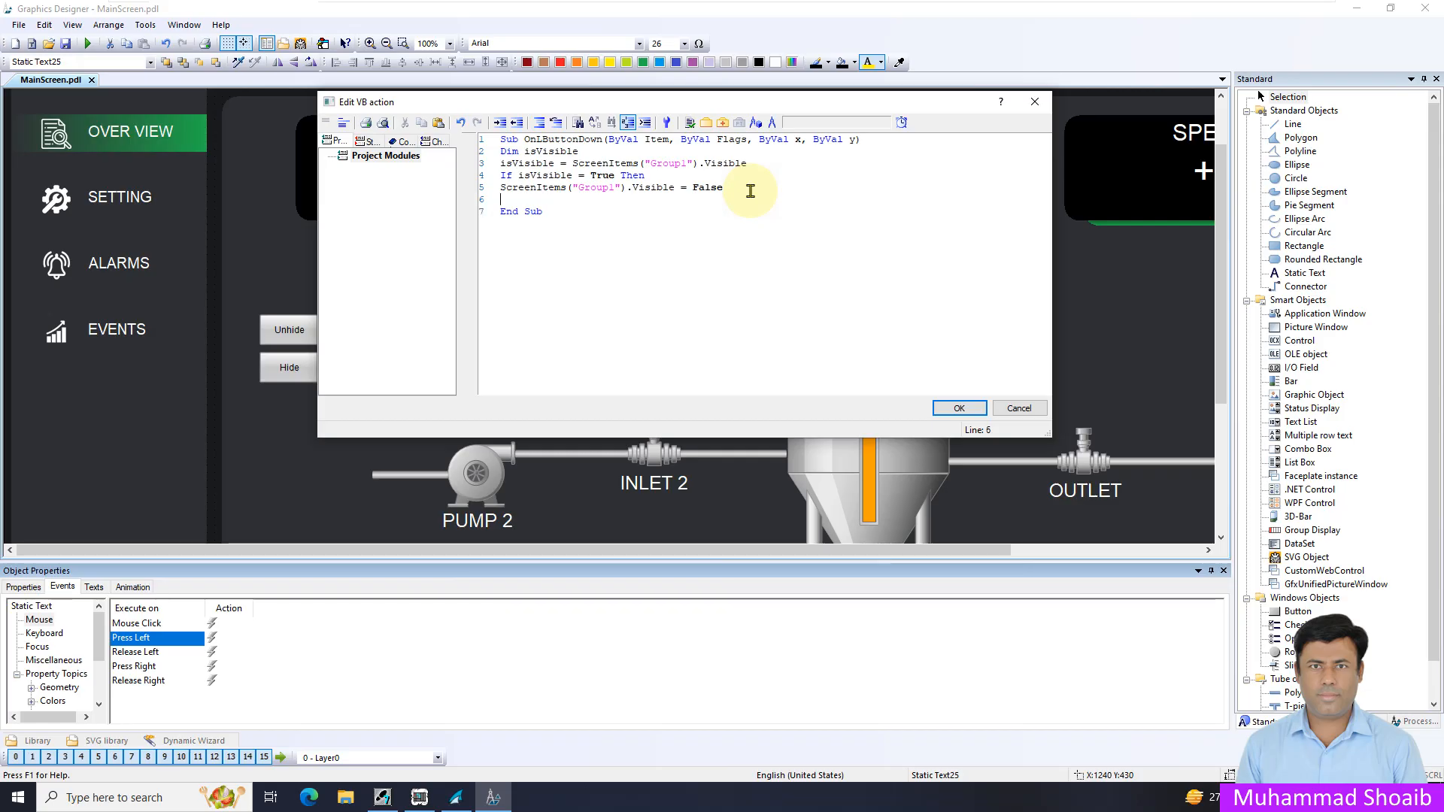
Add an Else branch that shows the group with ScreenItems("Group1").Visible = True, reusing the statement above
text(else)
key(Return)
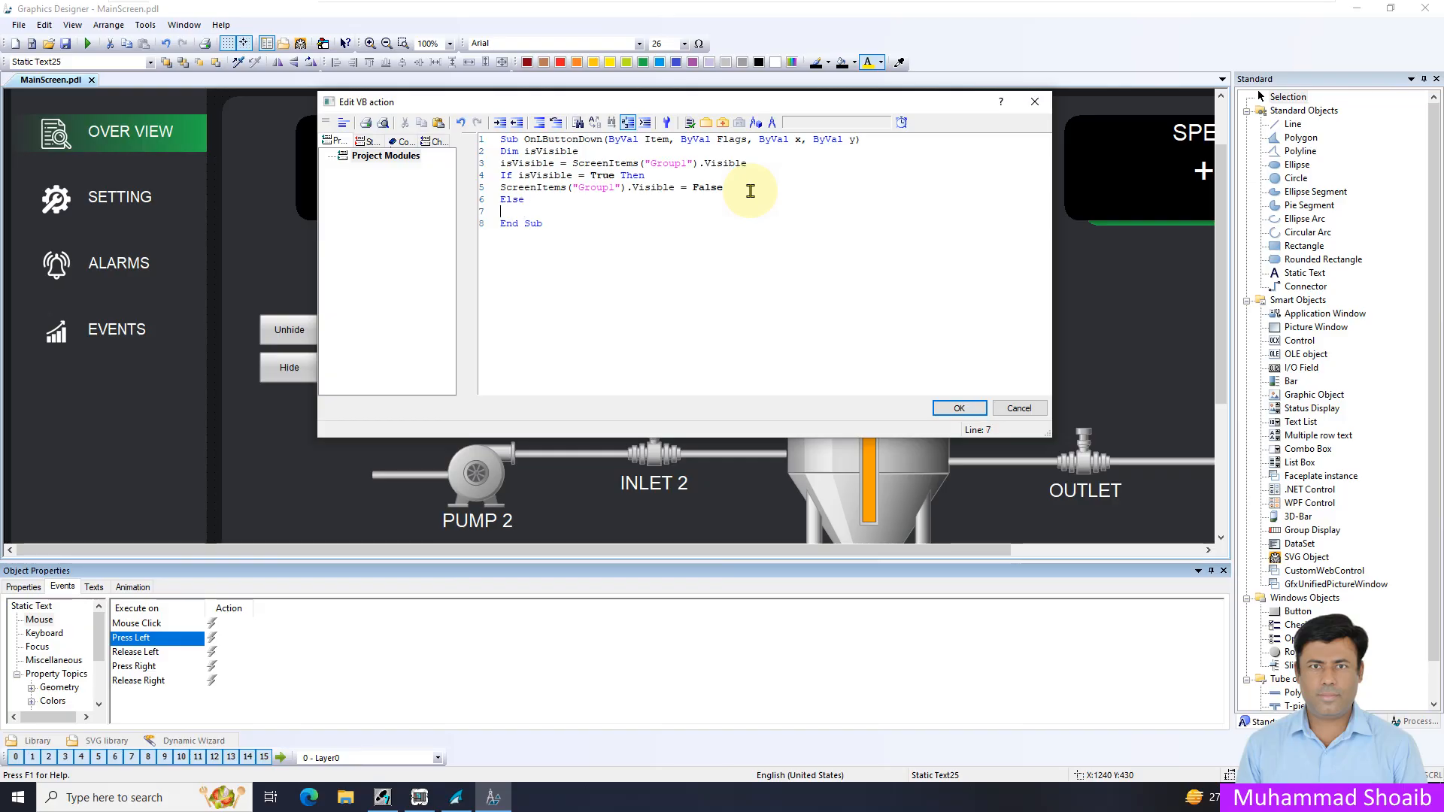
drag(724, 188, 503, 188)
key(ctrl+c)
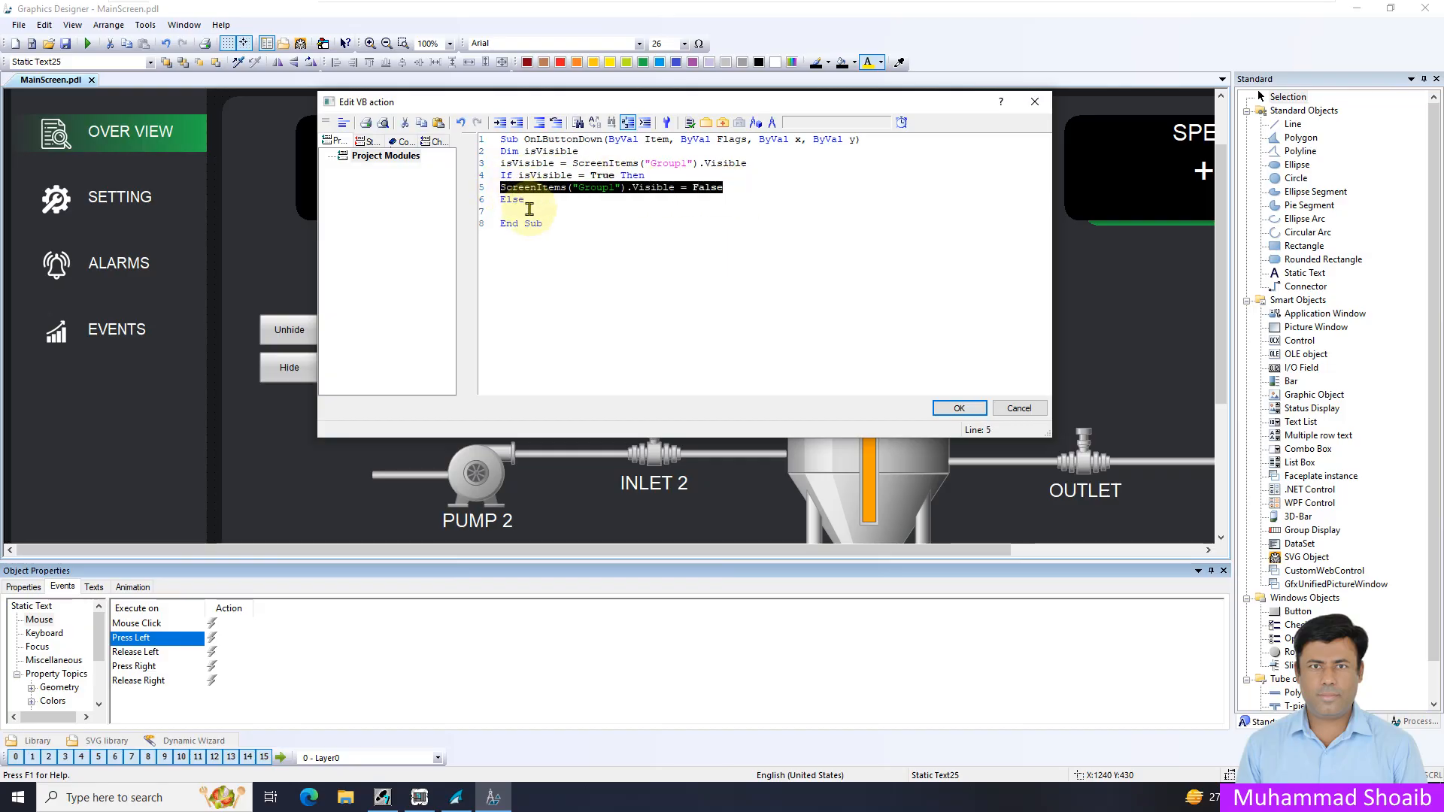
click(526, 211)
key(ctrl+v)
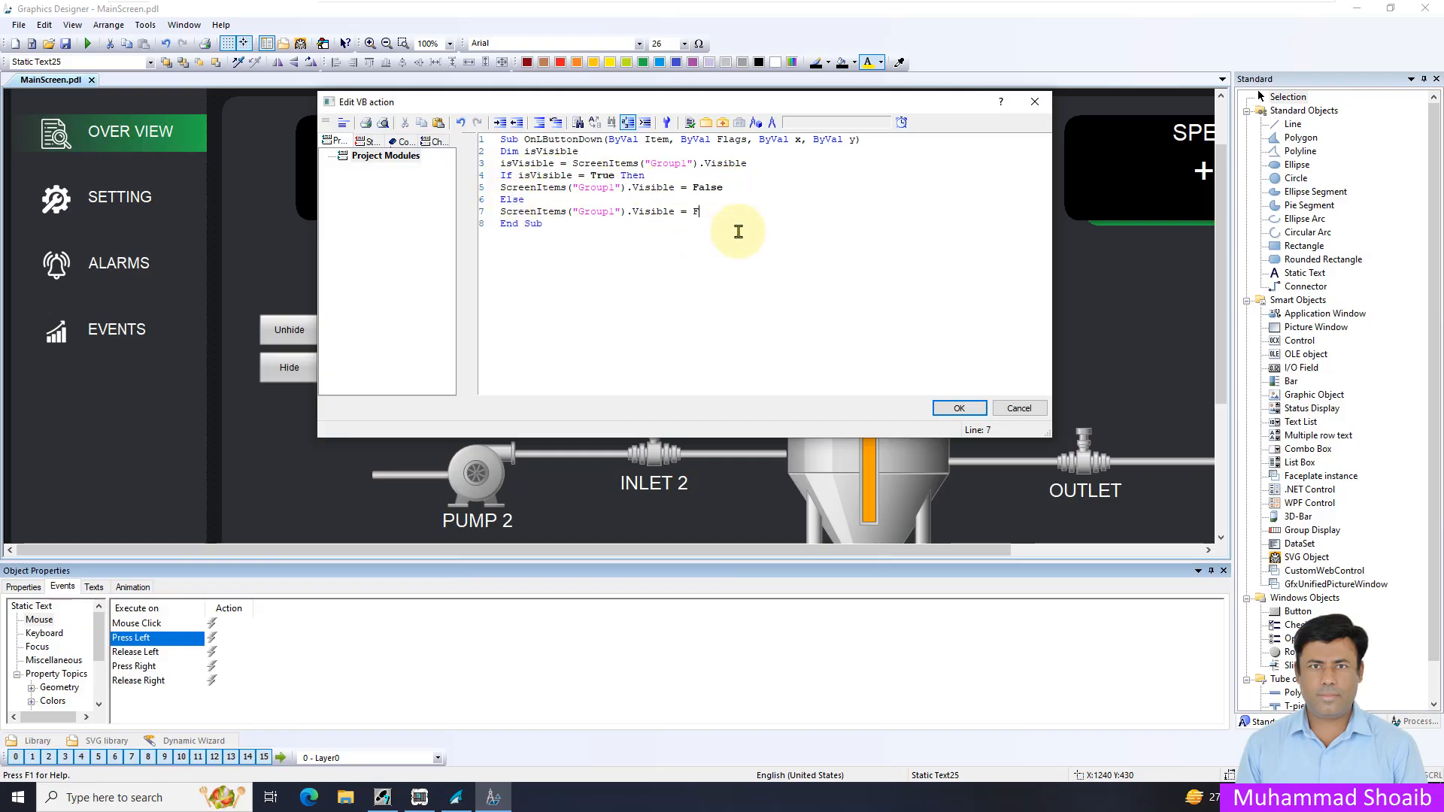
text(true)
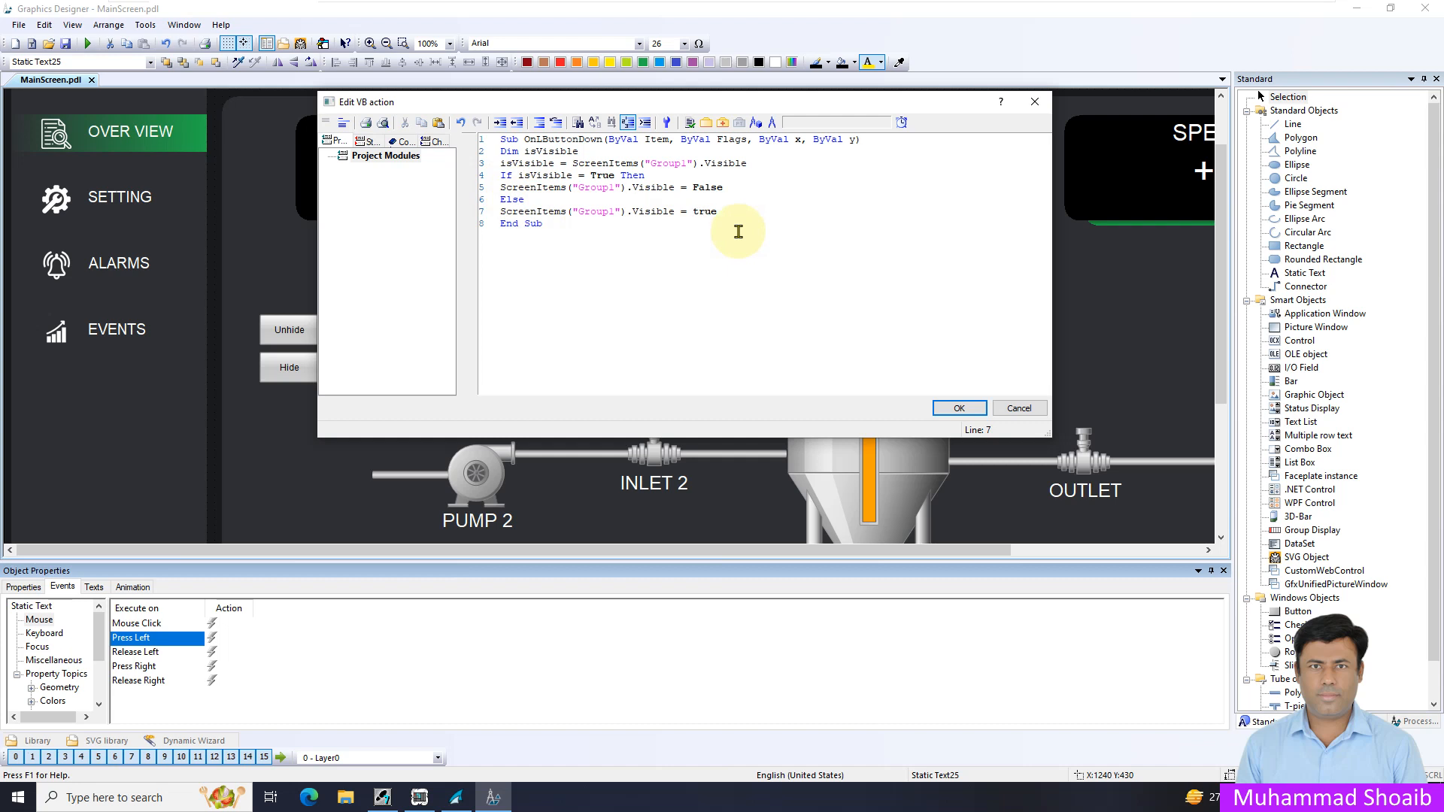
Close the conditional block with End If on its own line before End Sub
key(Down)
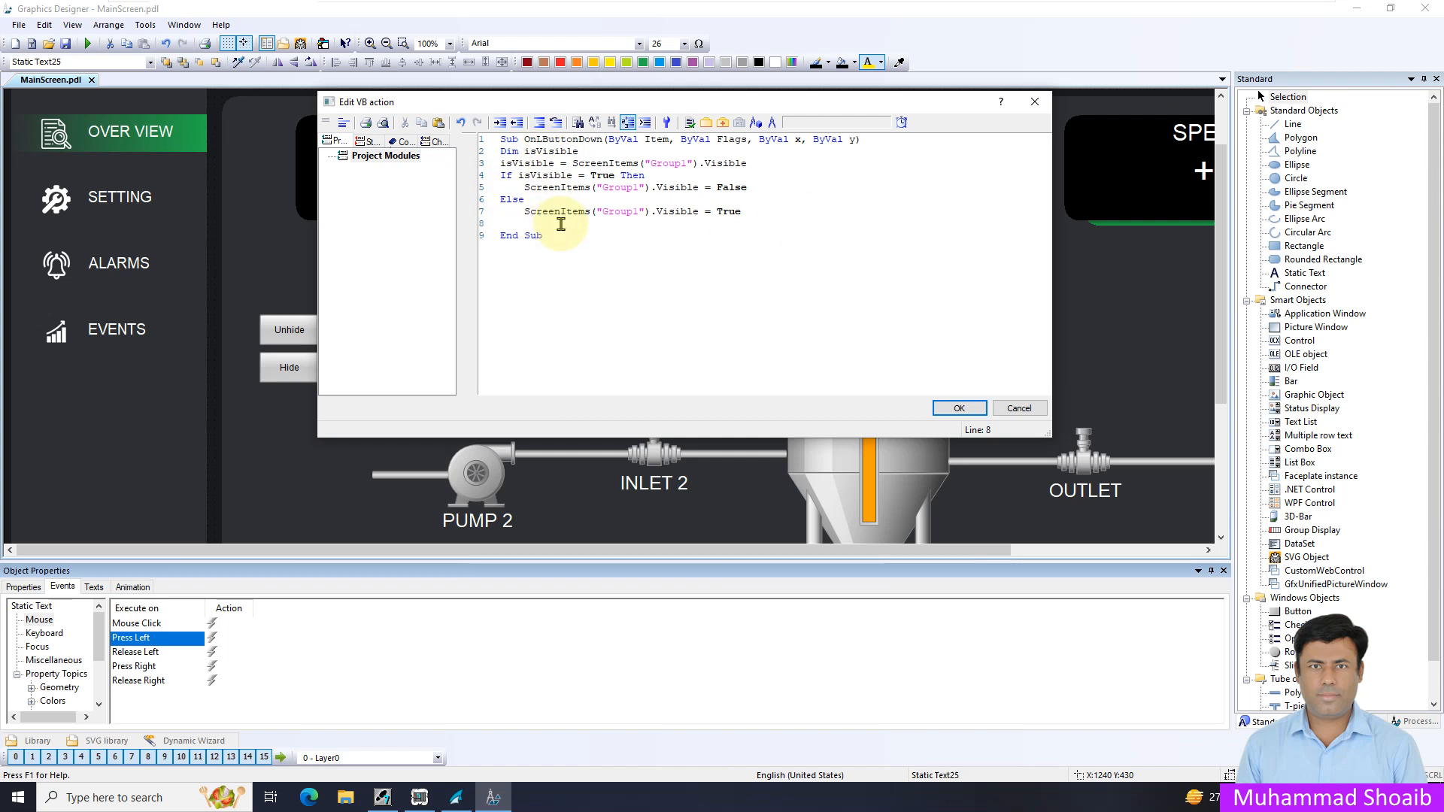
text(end)
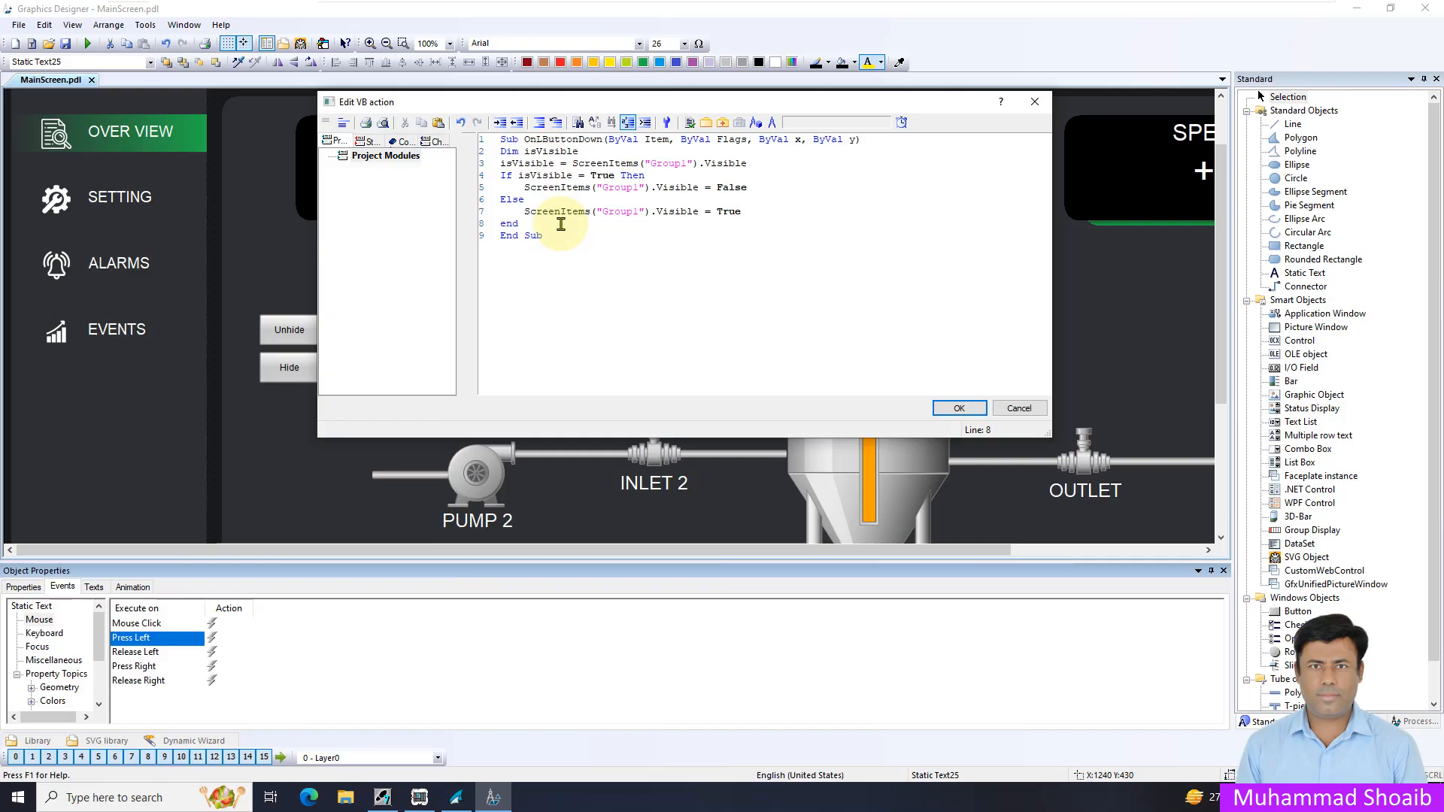
text( if)
click(573, 210)
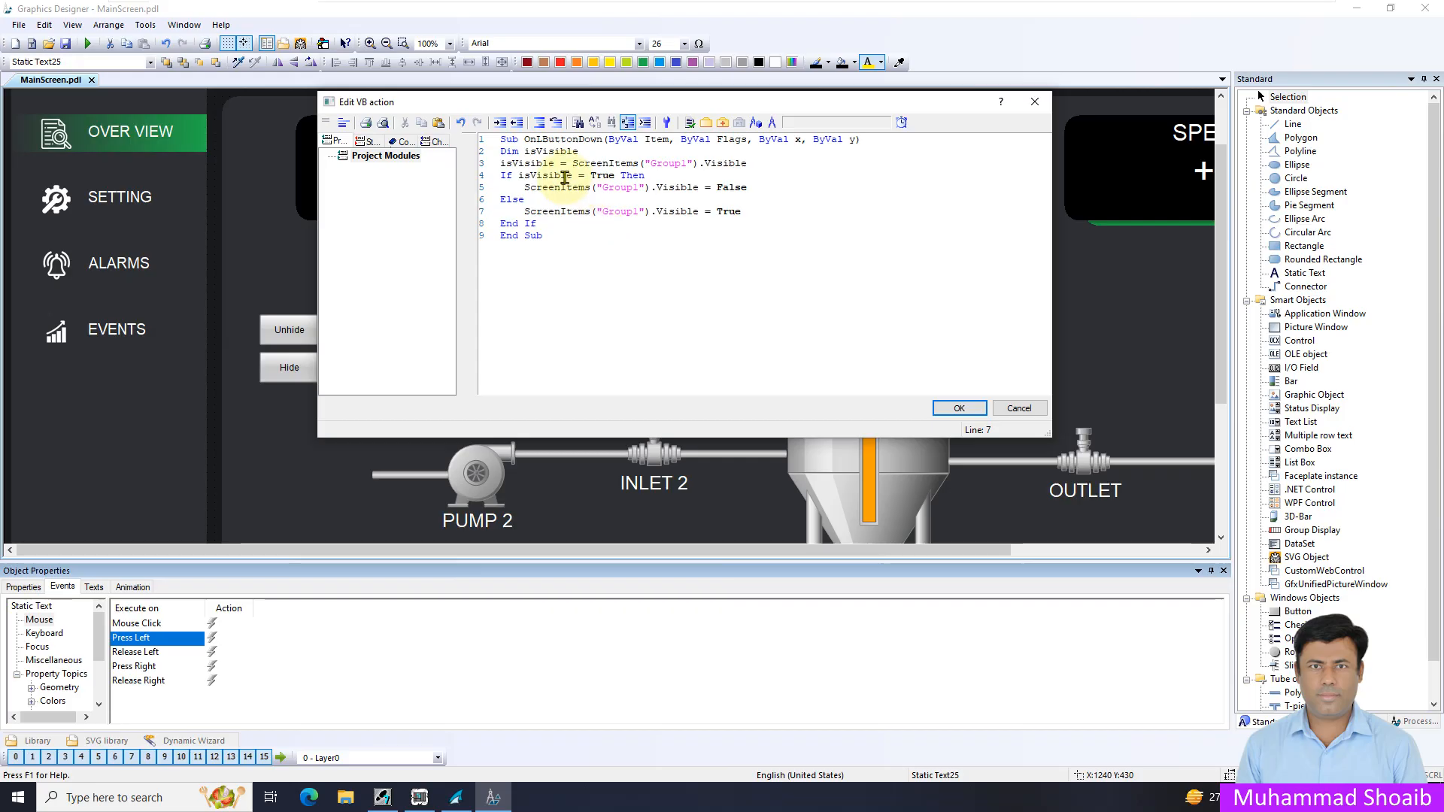
Run a syntax check on the VBS action and accept the script
click(690, 125)
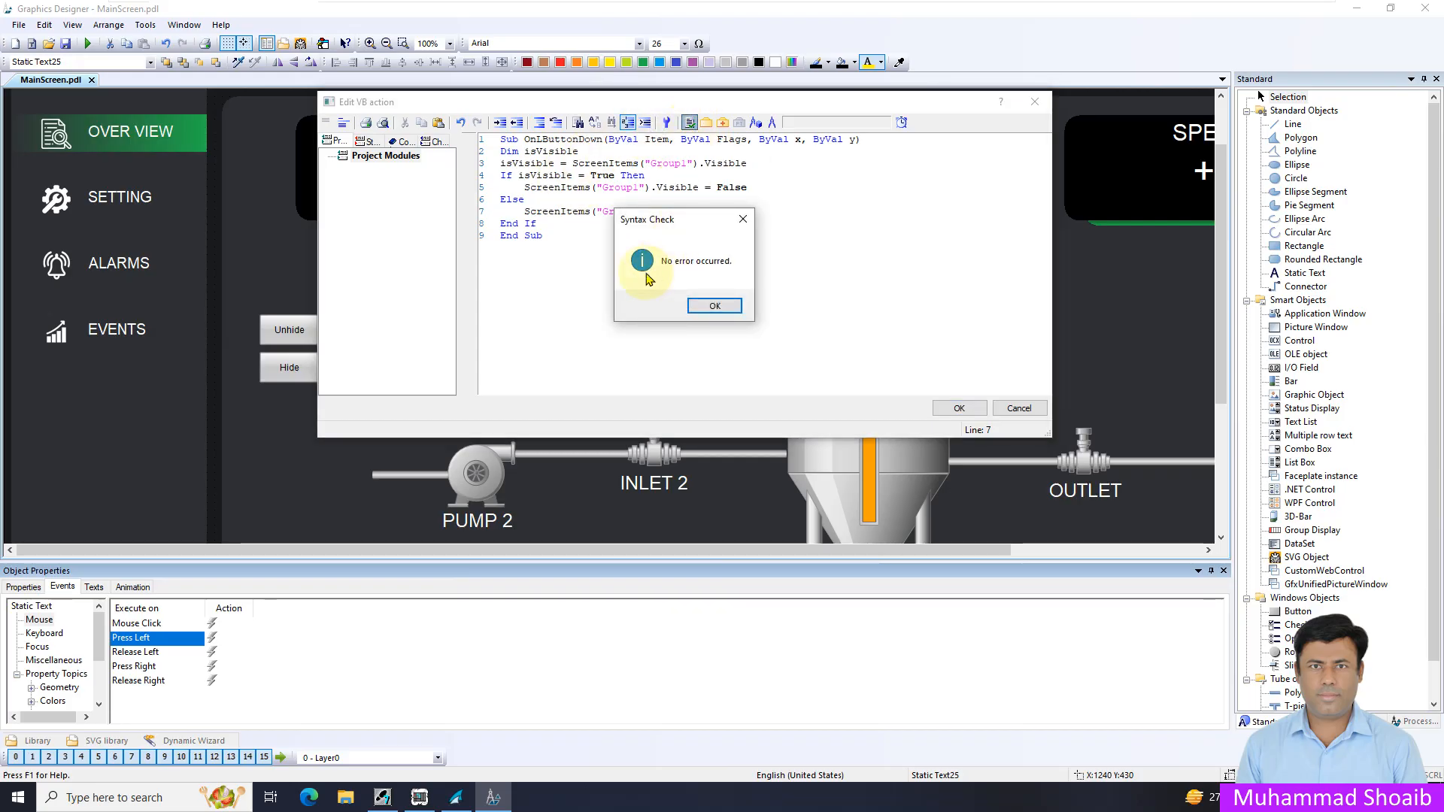
click(711, 314)
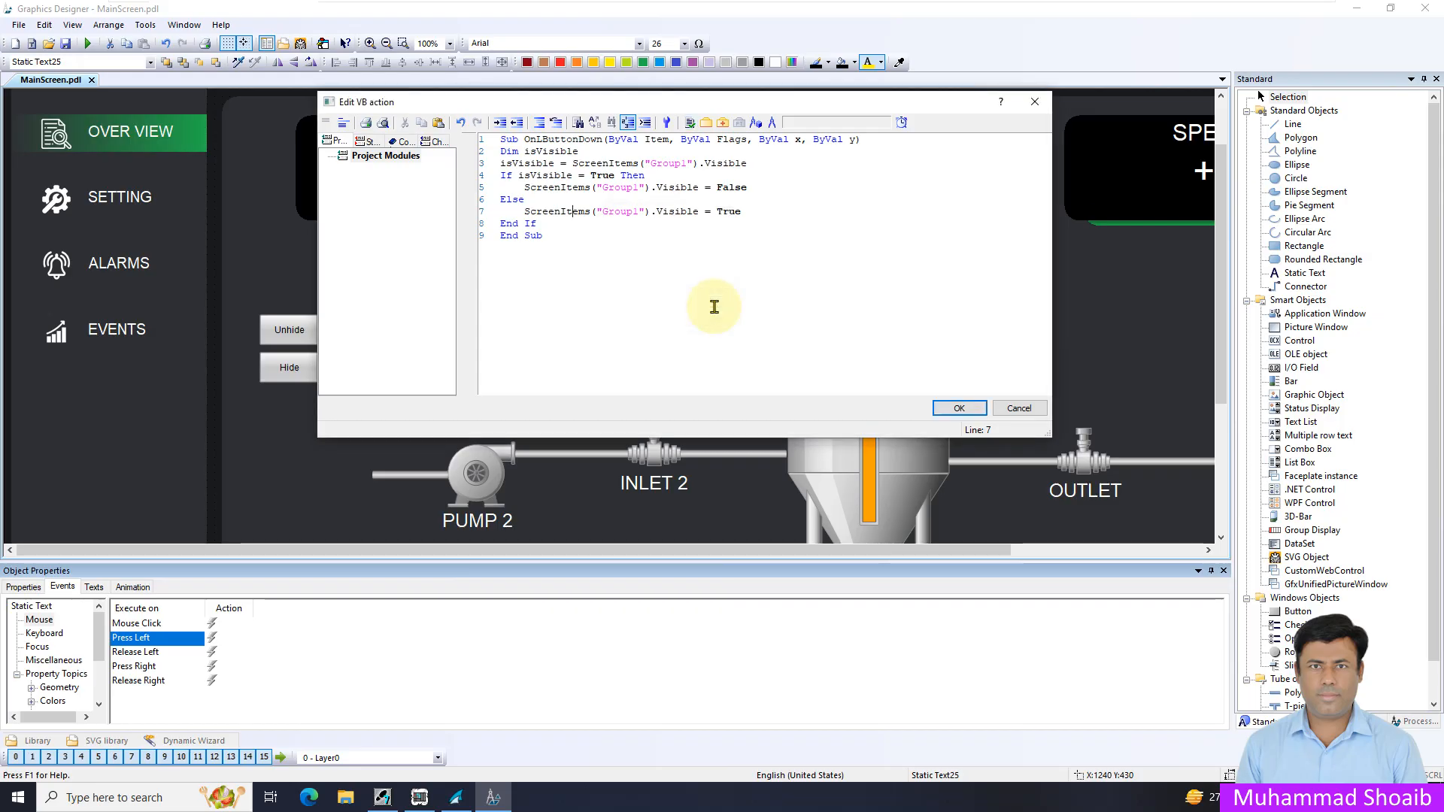
click(949, 410)
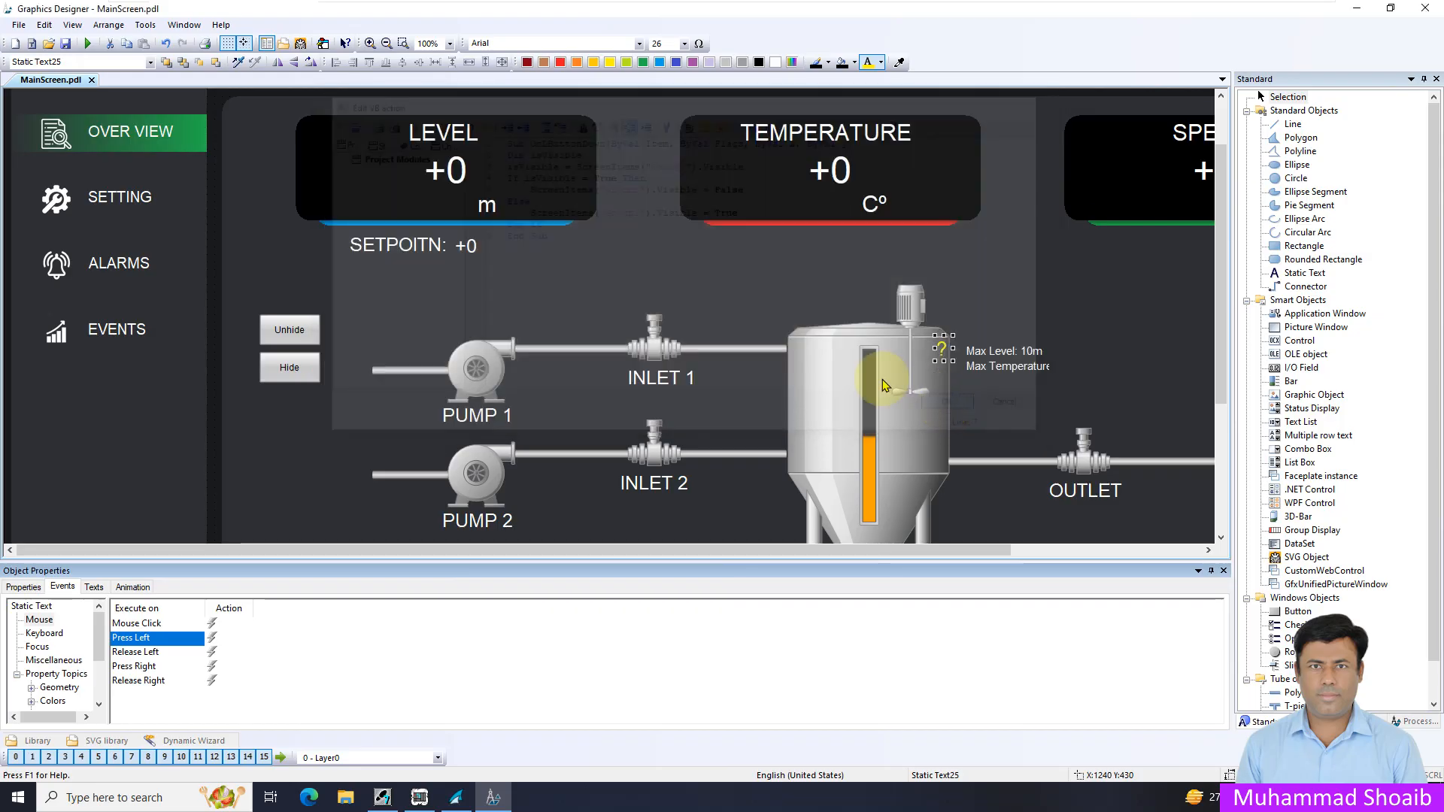
Save the MainScreen picture and start the runtime to test hiding and unhiding the pump labels
click(65, 44)
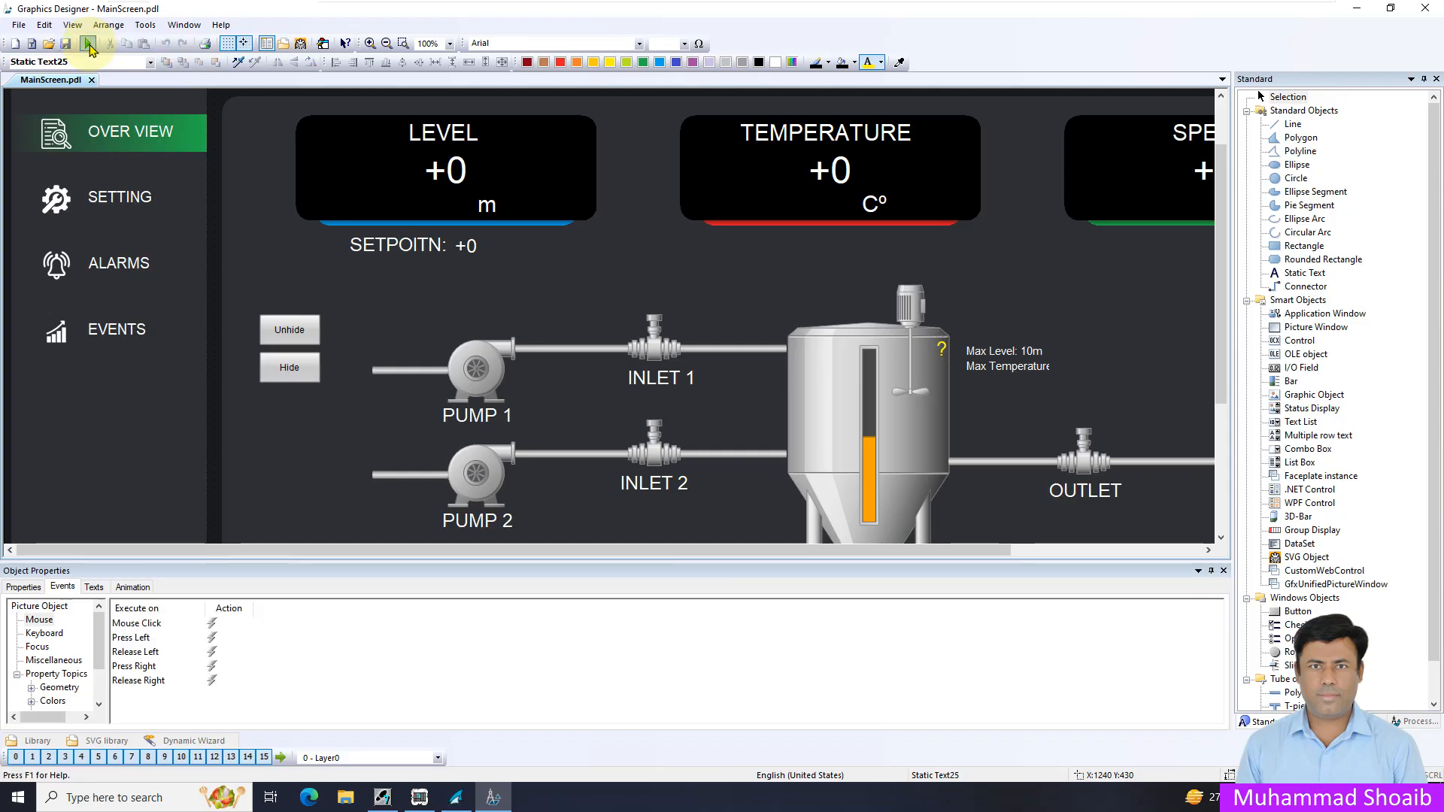
click(88, 44)
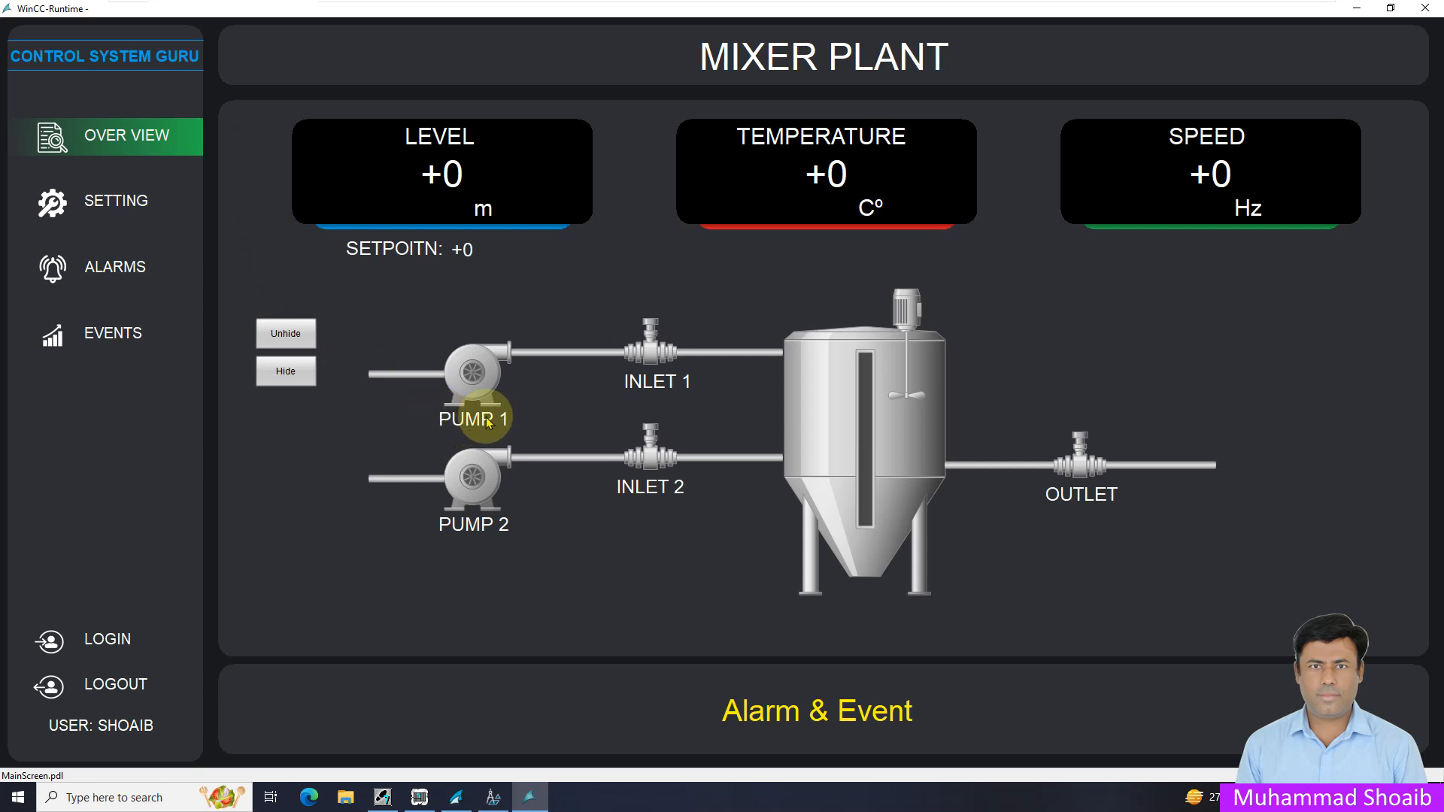
click(300, 380)
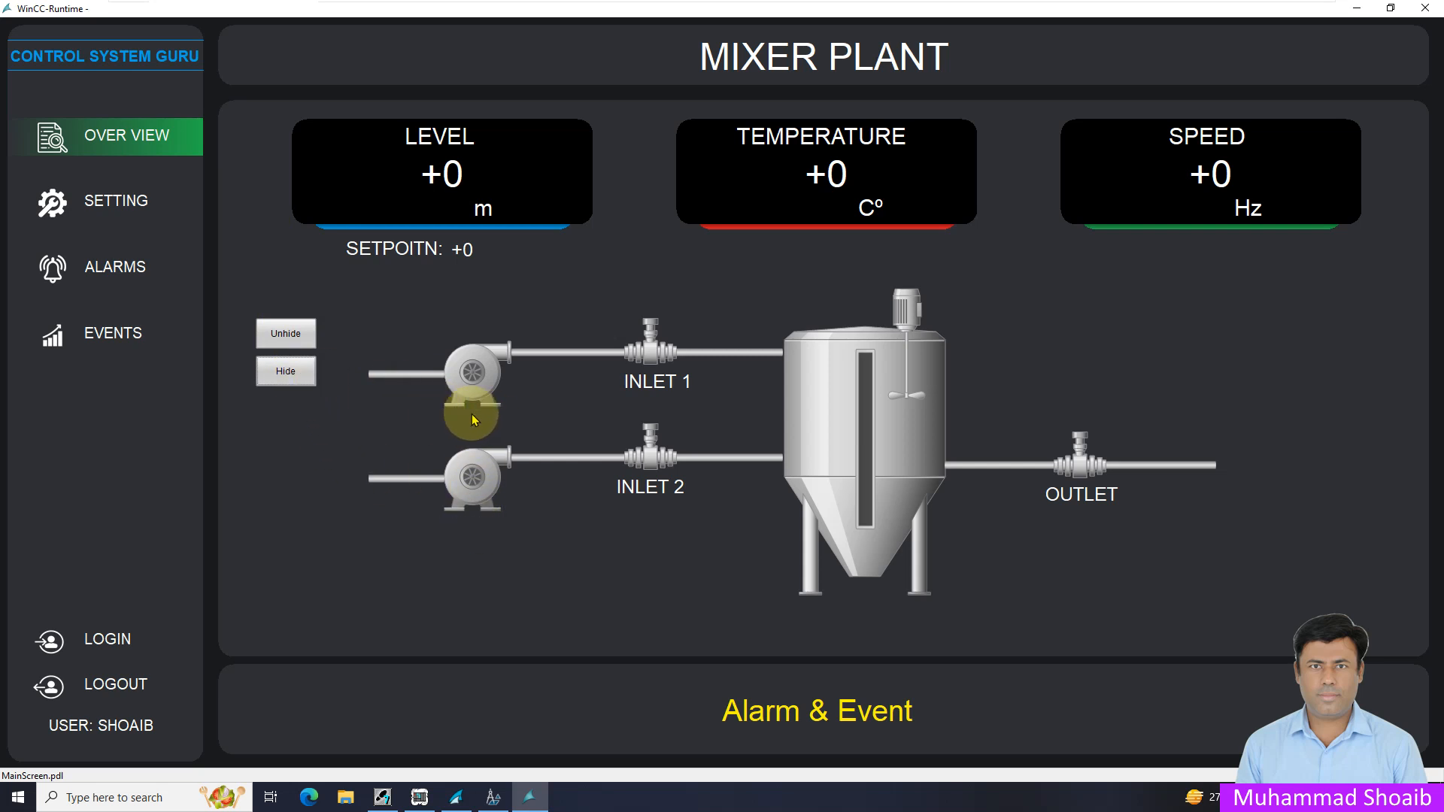
click(295, 340)
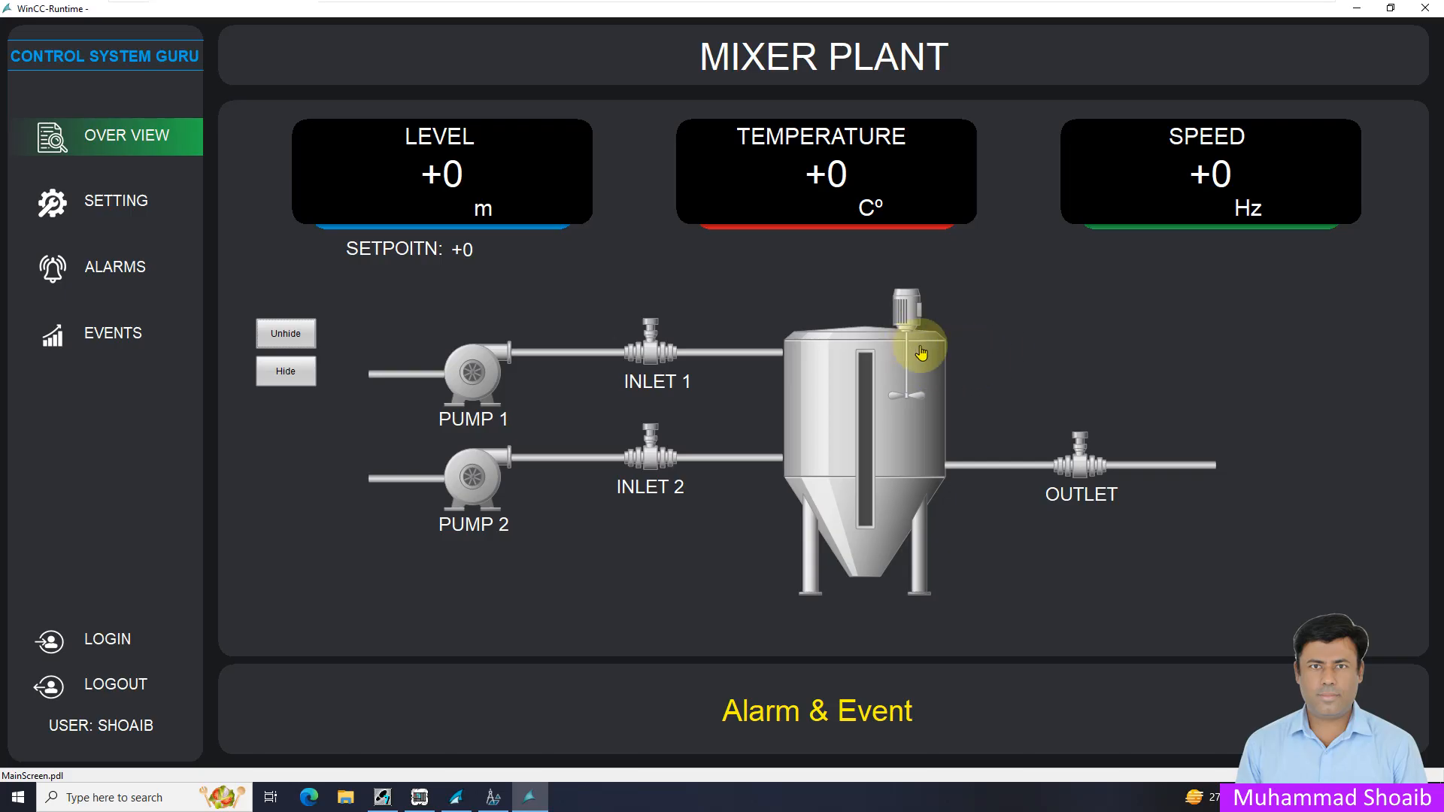
Back in Graphics Designer, set the "?" label's Display attribute to Yes and save the picture
click(493, 797)
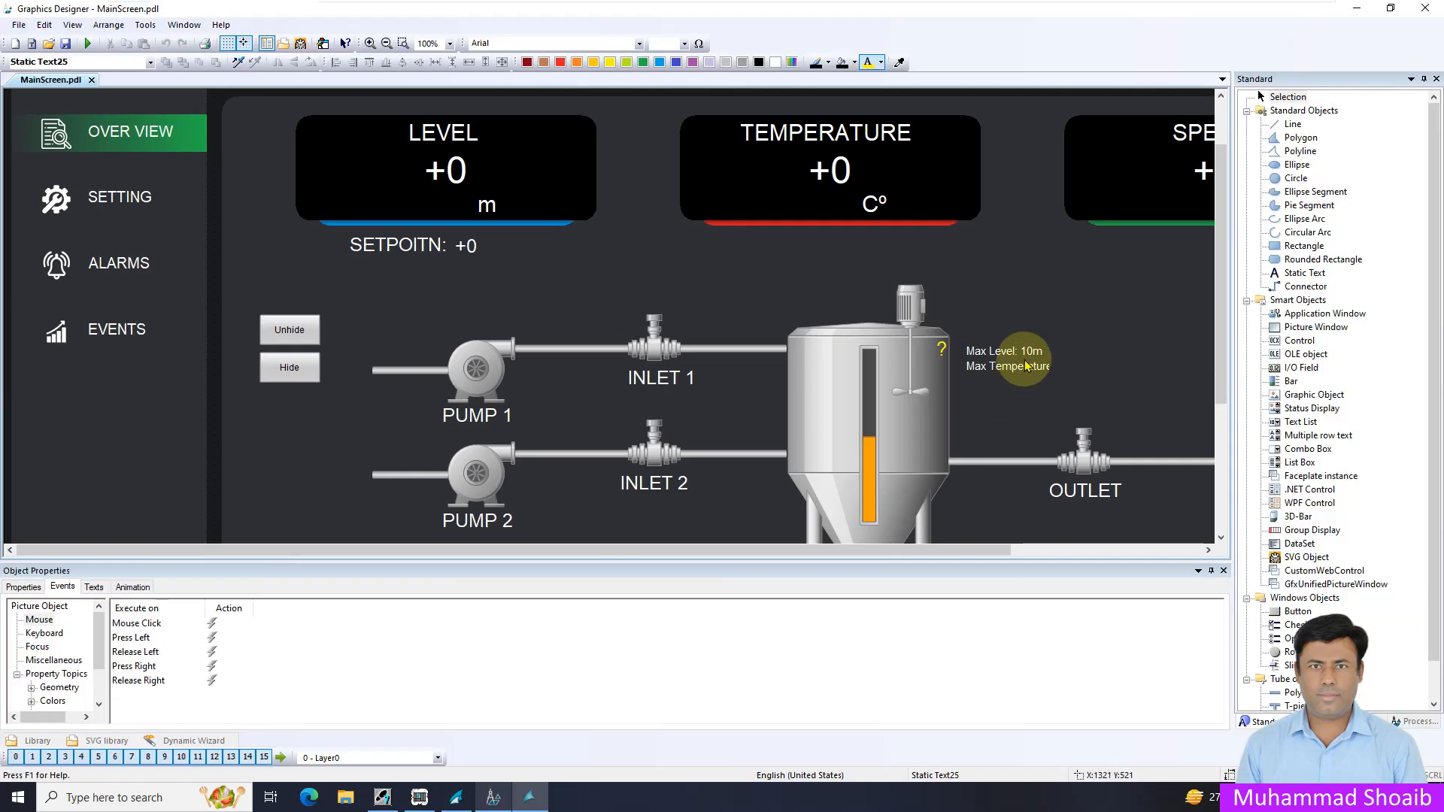
click(941, 349)
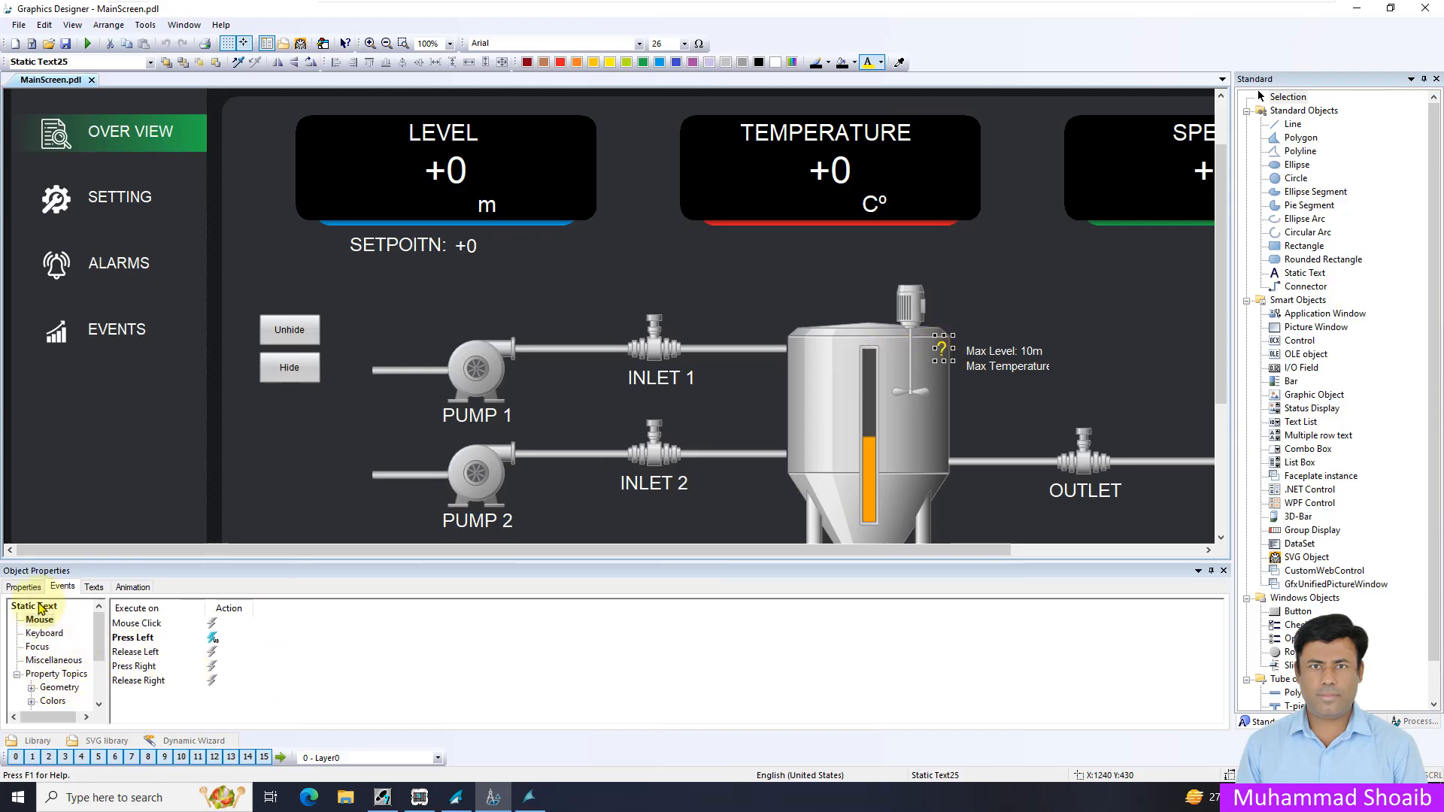
click(23, 587)
click(53, 686)
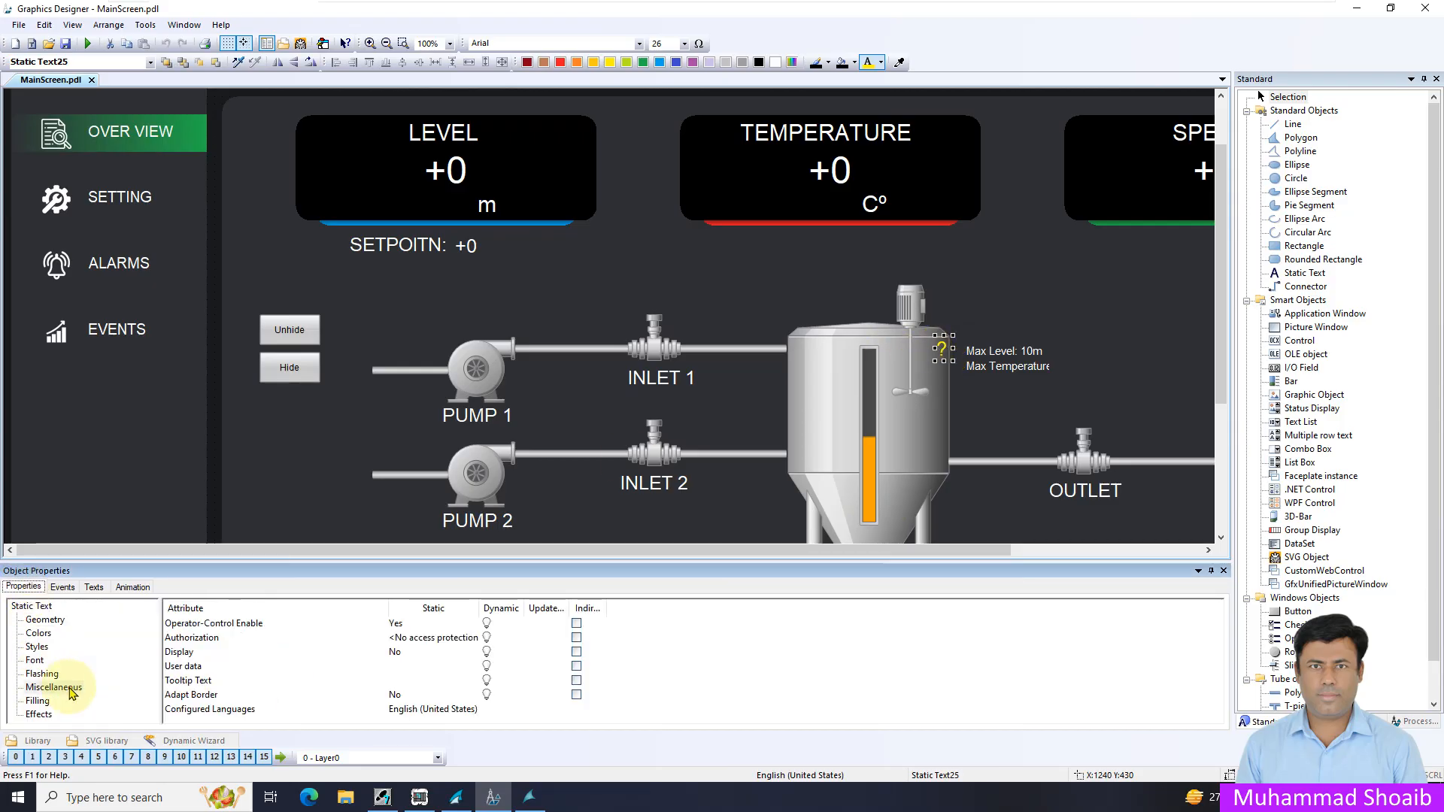
double_click(407, 654)
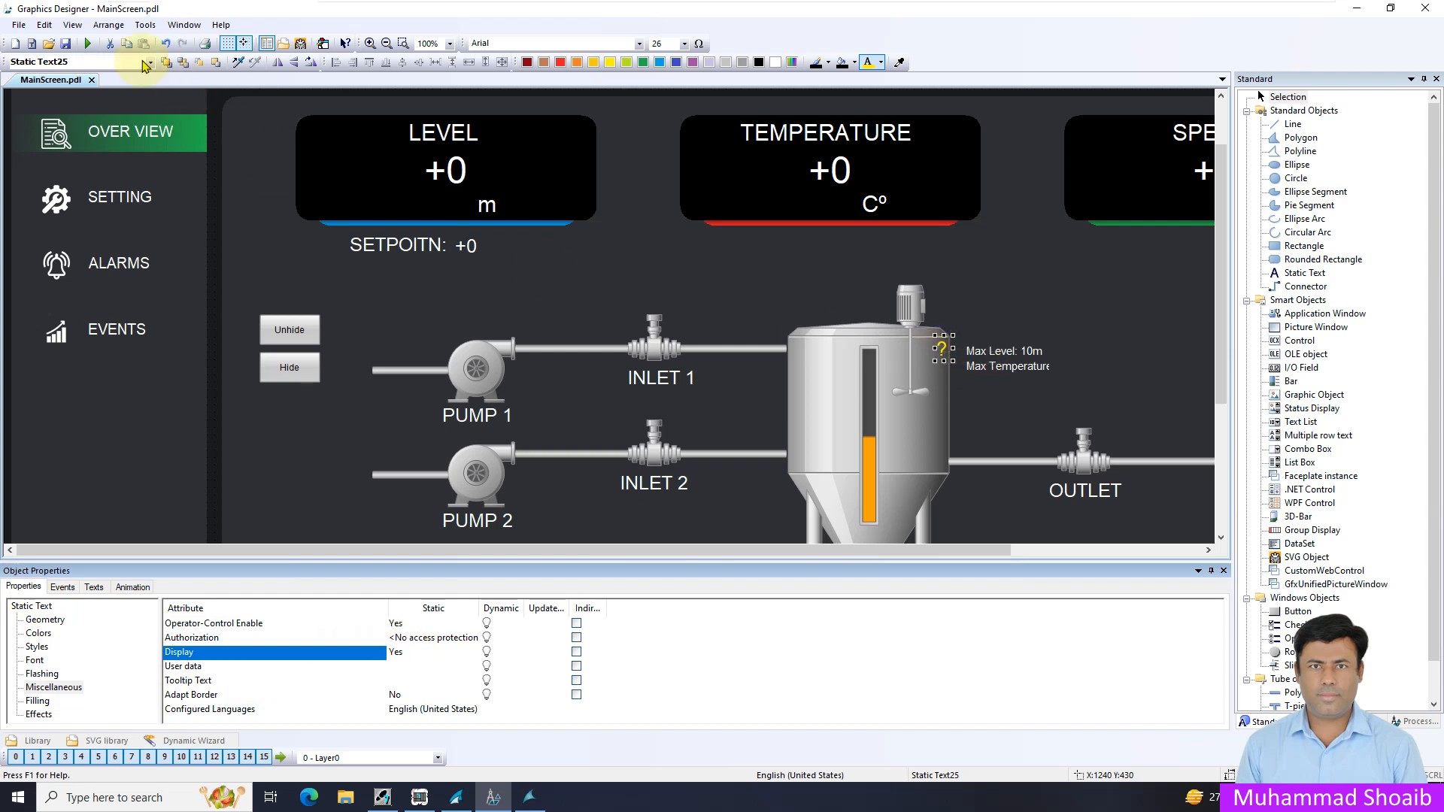
click(67, 43)
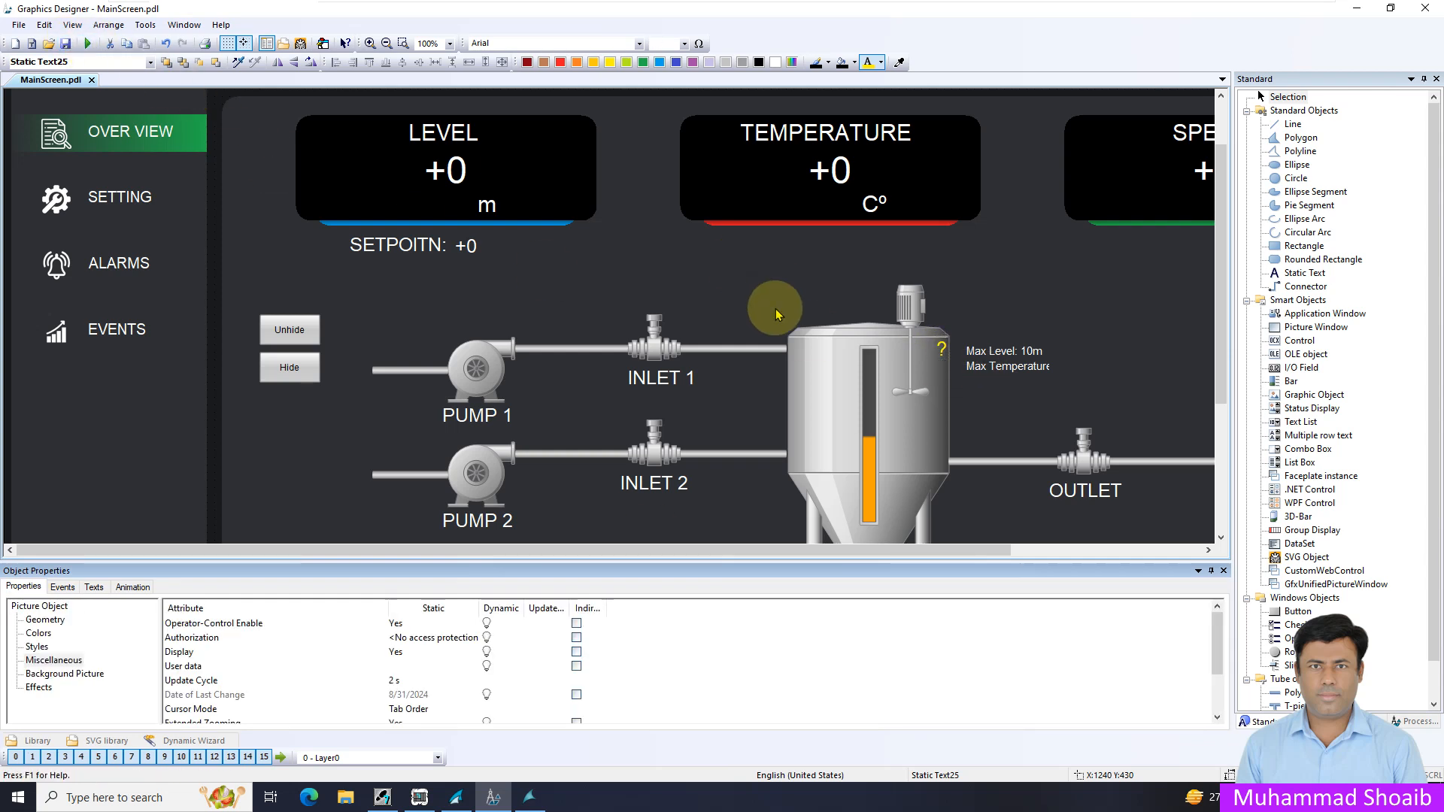
Start the runtime again and test showing and hiding the grouped Max Level and Max Temperature texts with the "?" label
click(89, 44)
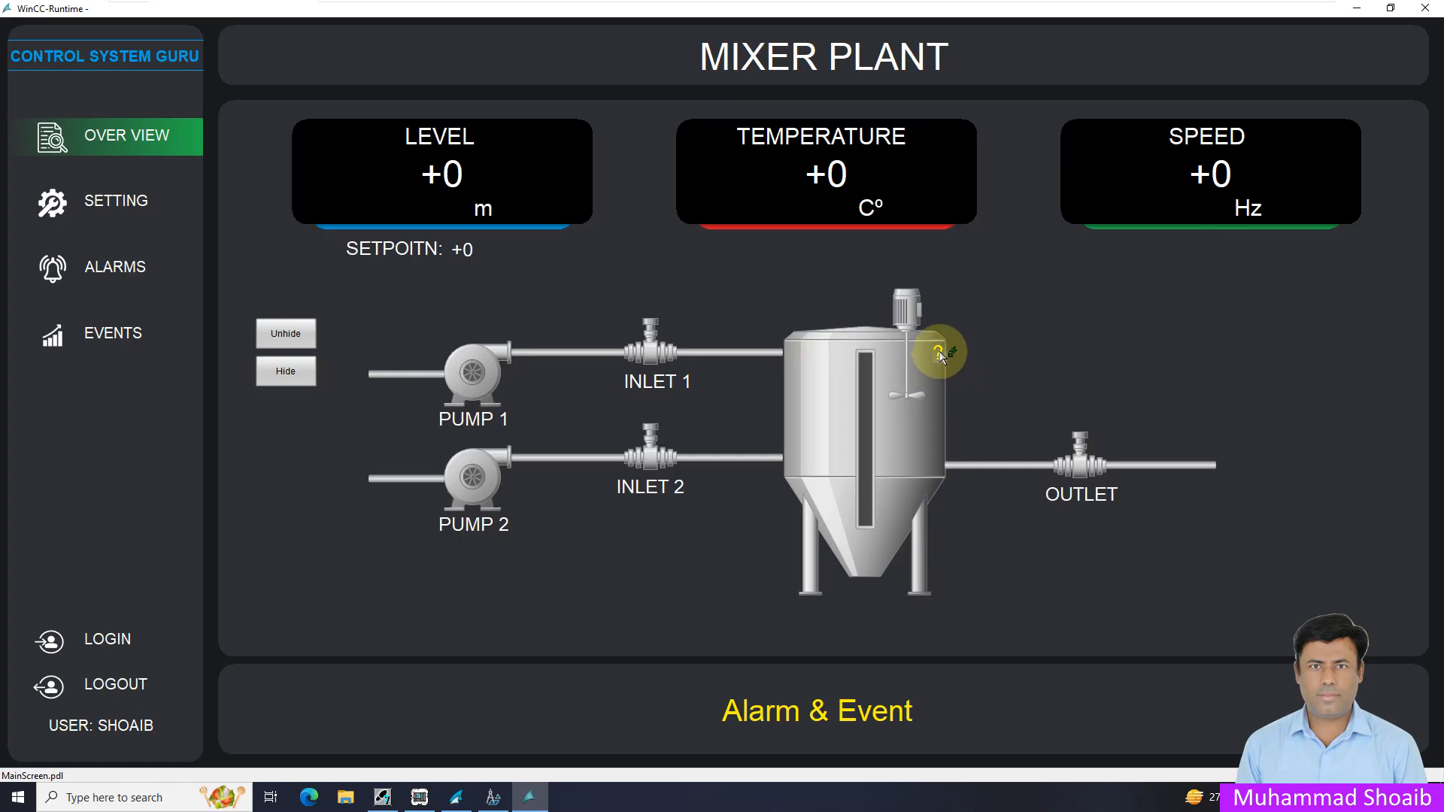
click(940, 353)
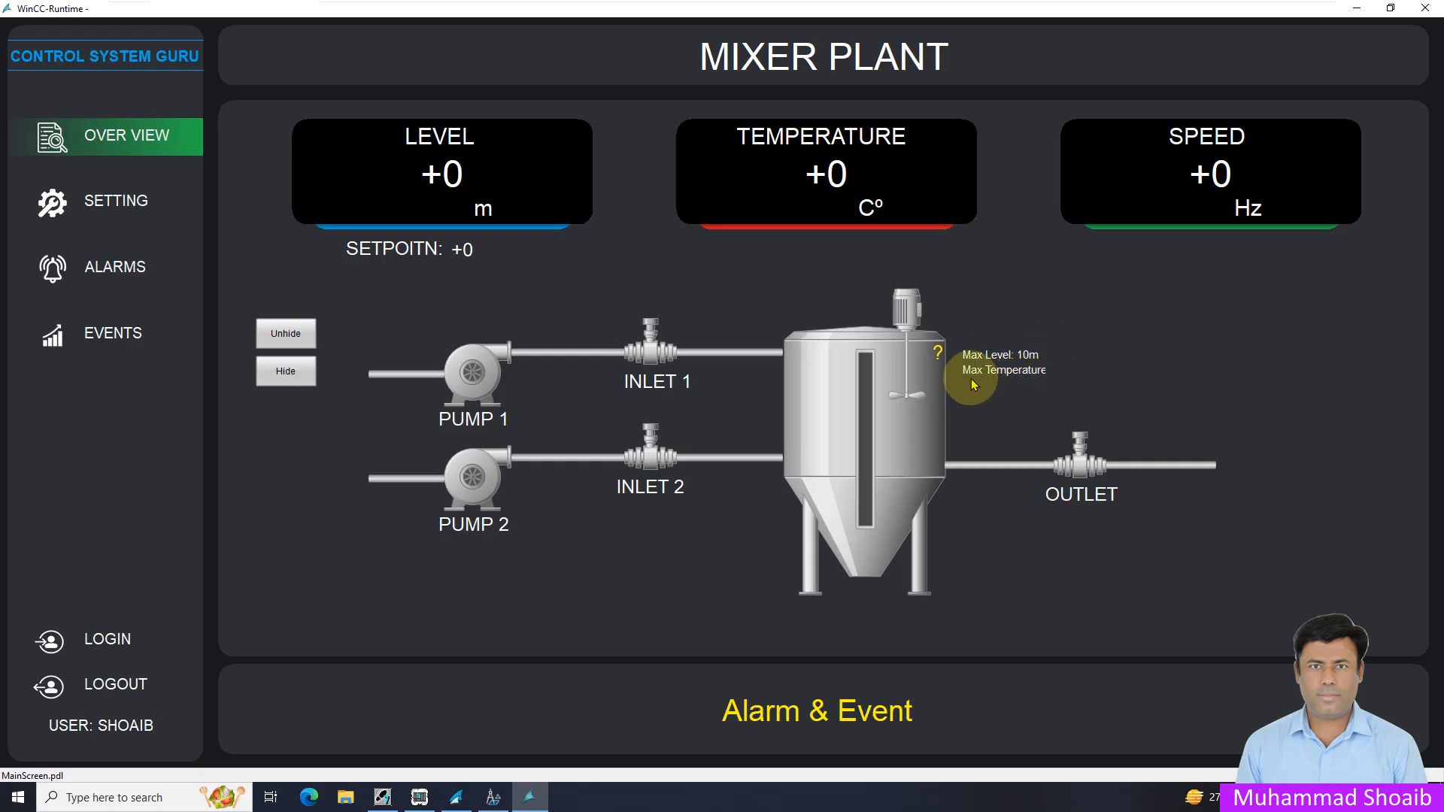
click(942, 355)
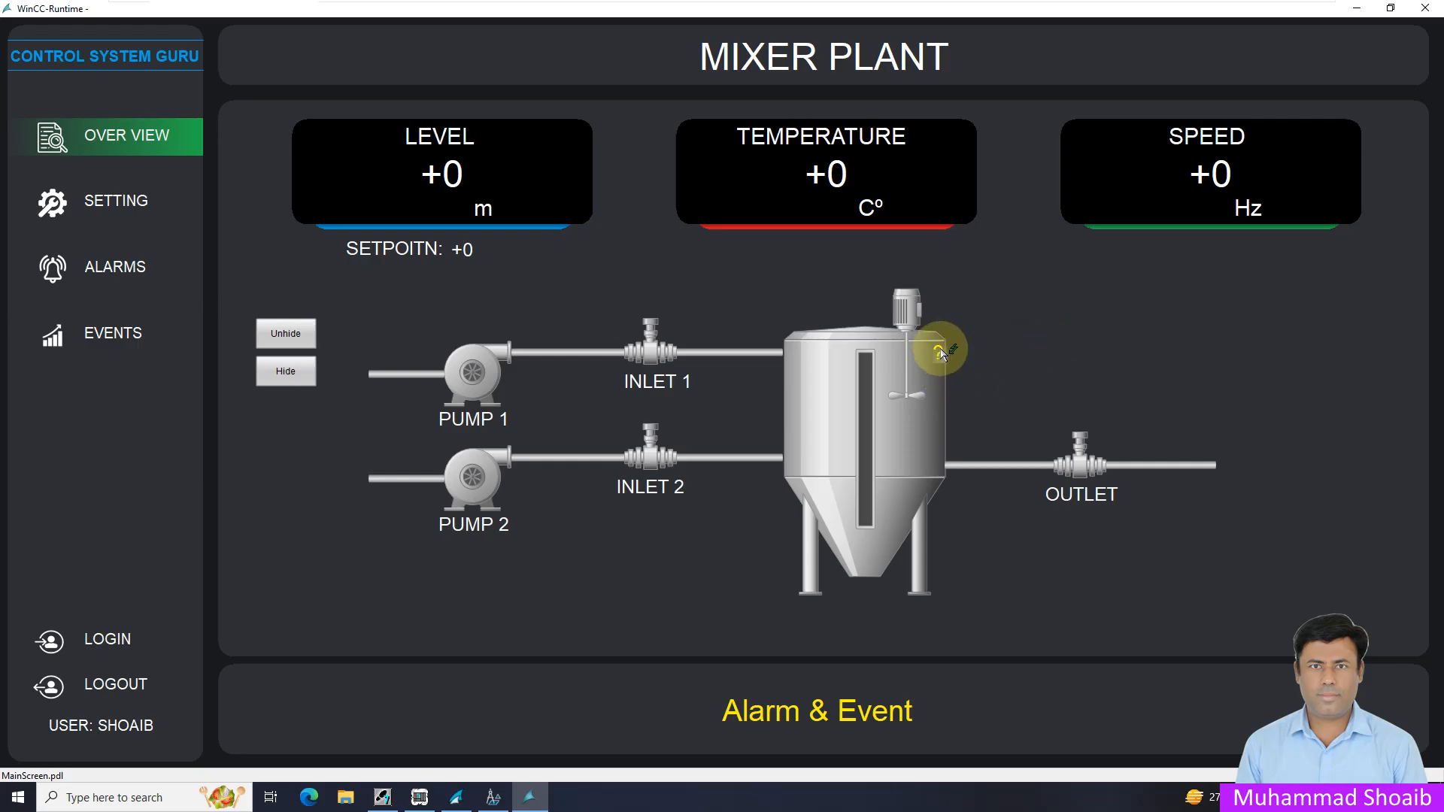